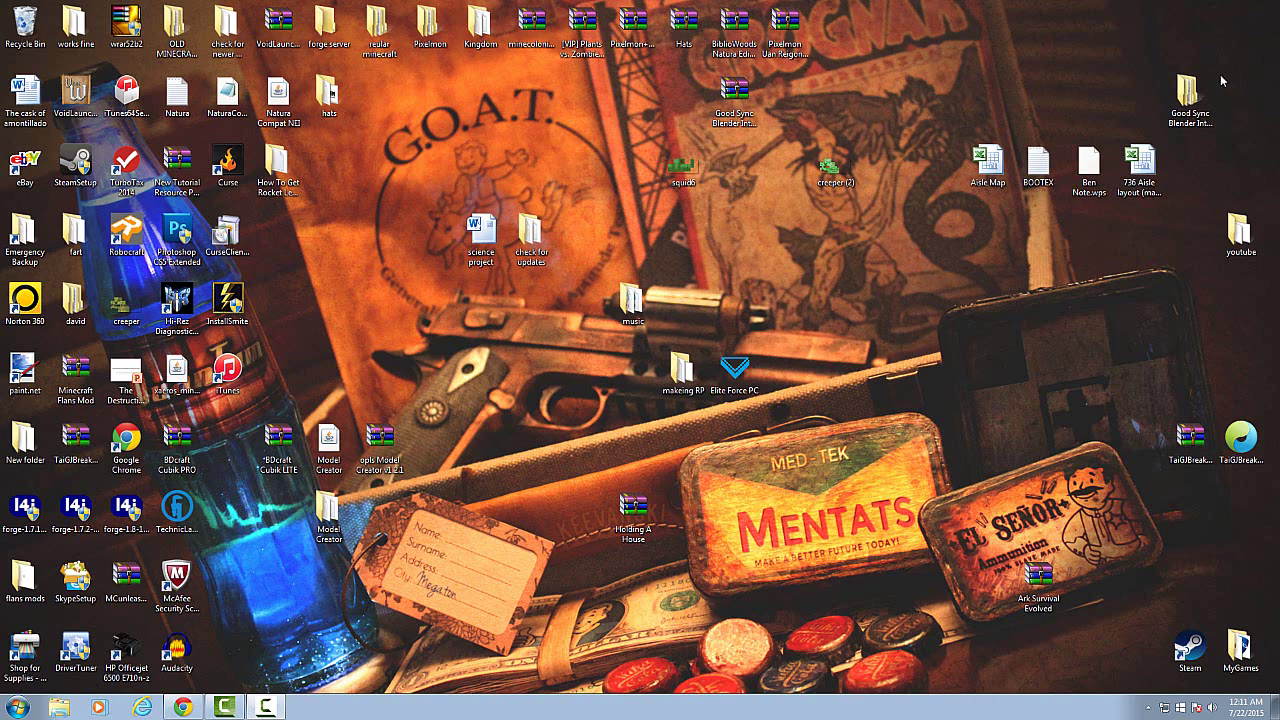
Step: Maximize the empty untitled Camtasia project window, then minimize it back to the desktop
click(222, 710)
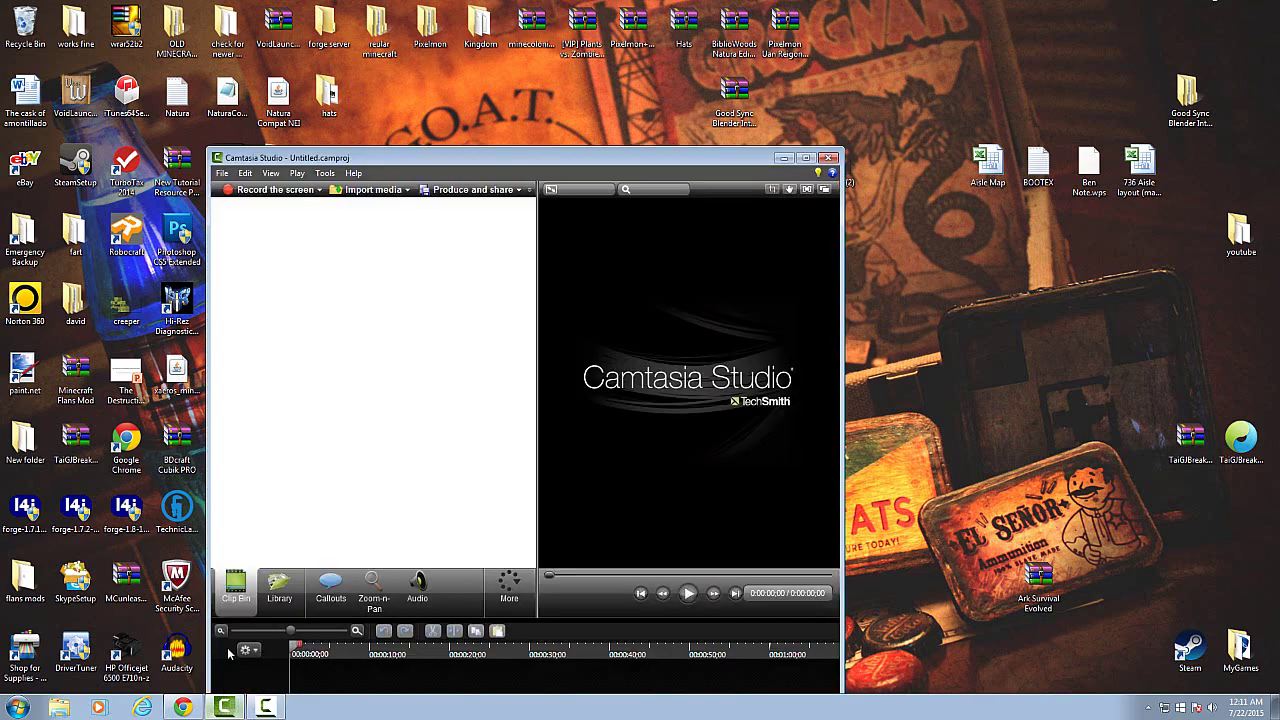
drag(548, 161, 618, 2)
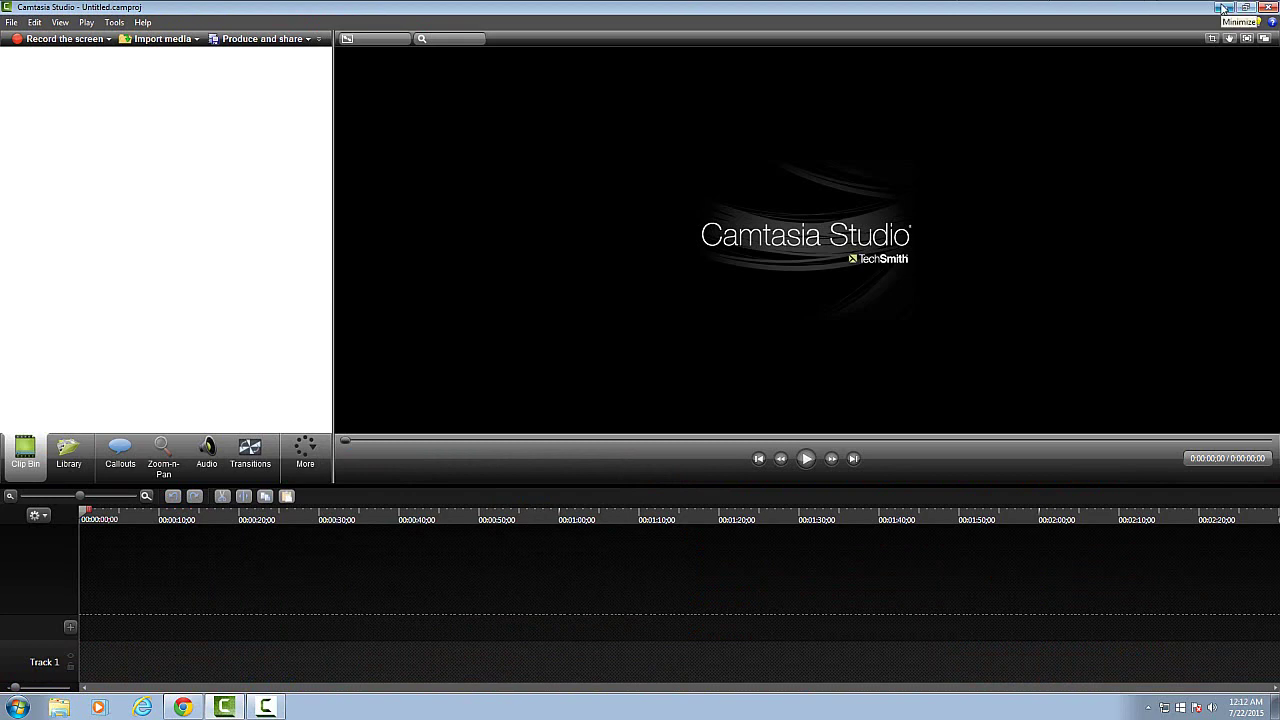
click(1222, 8)
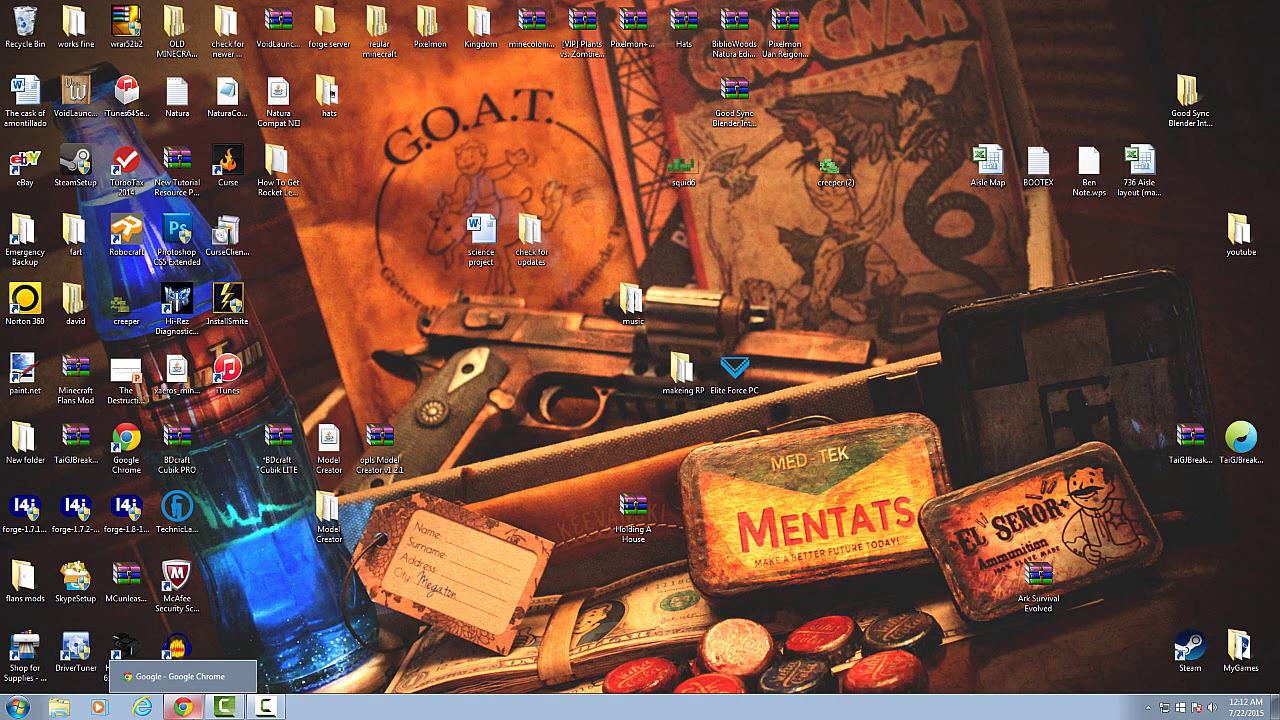
Step: Search Google Images for 'funny gif' and open the laughing man GIF preview
click(182, 708)
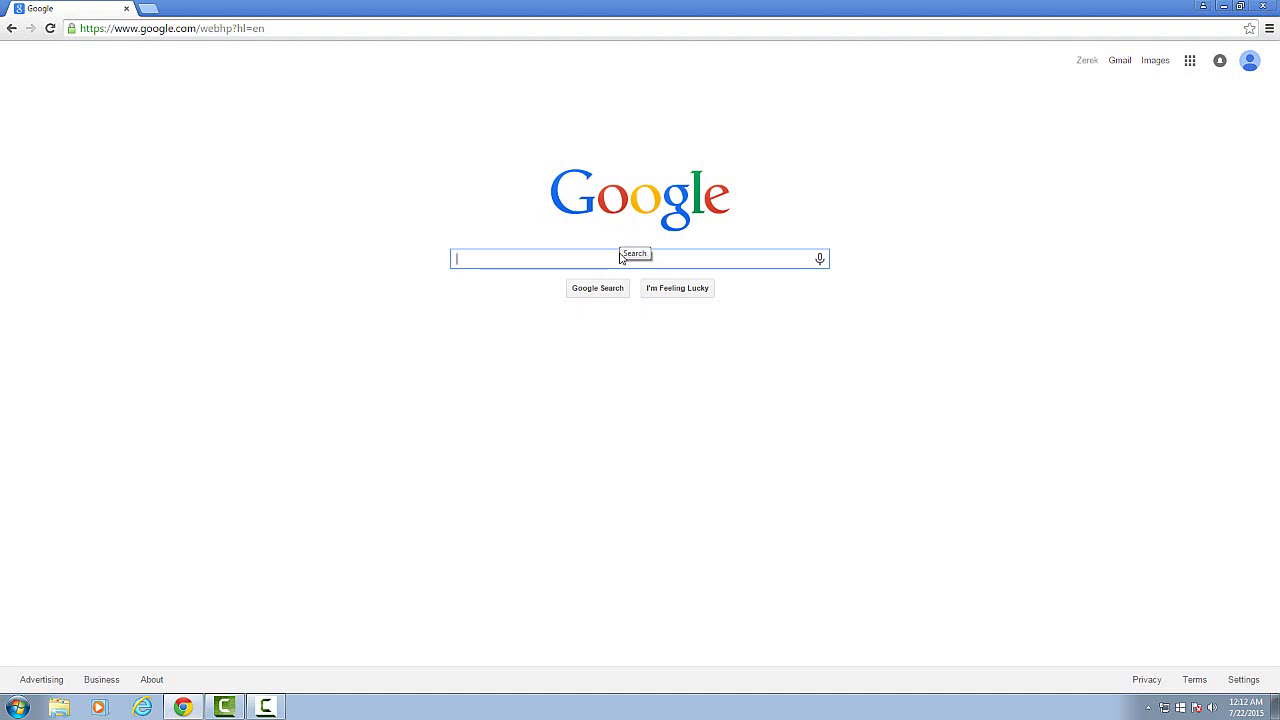
text(fu)
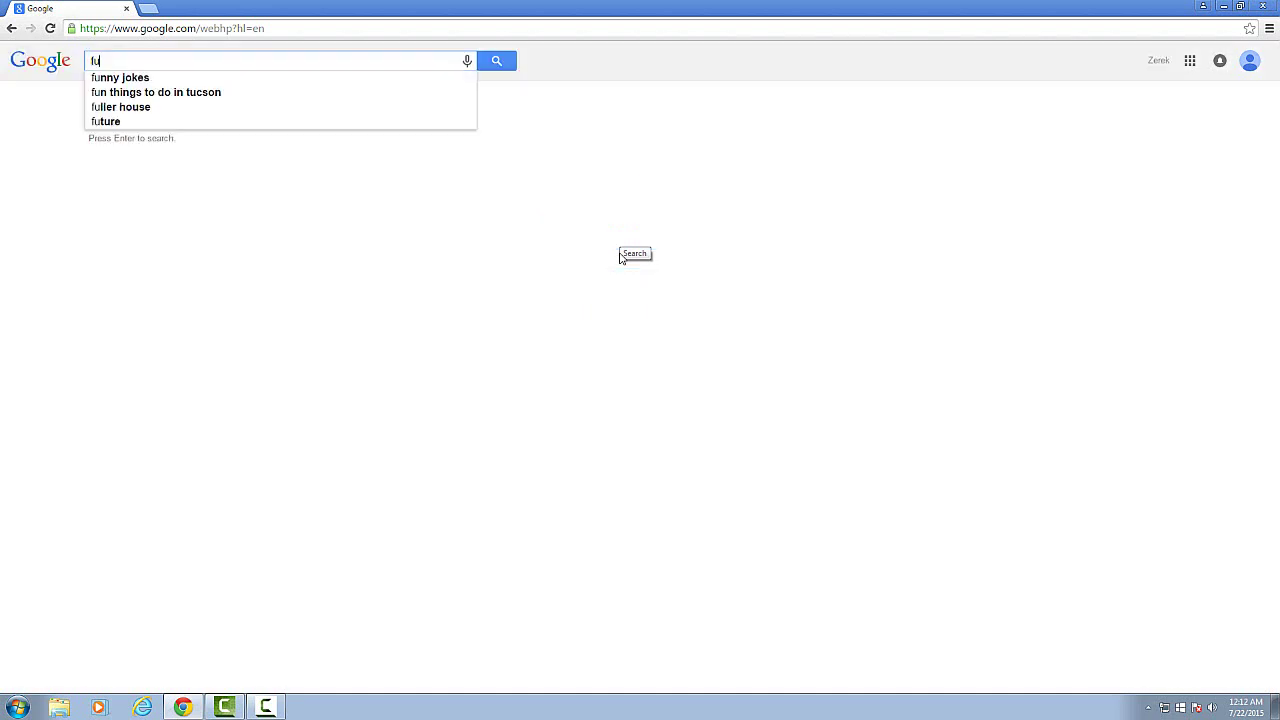
text(nn)
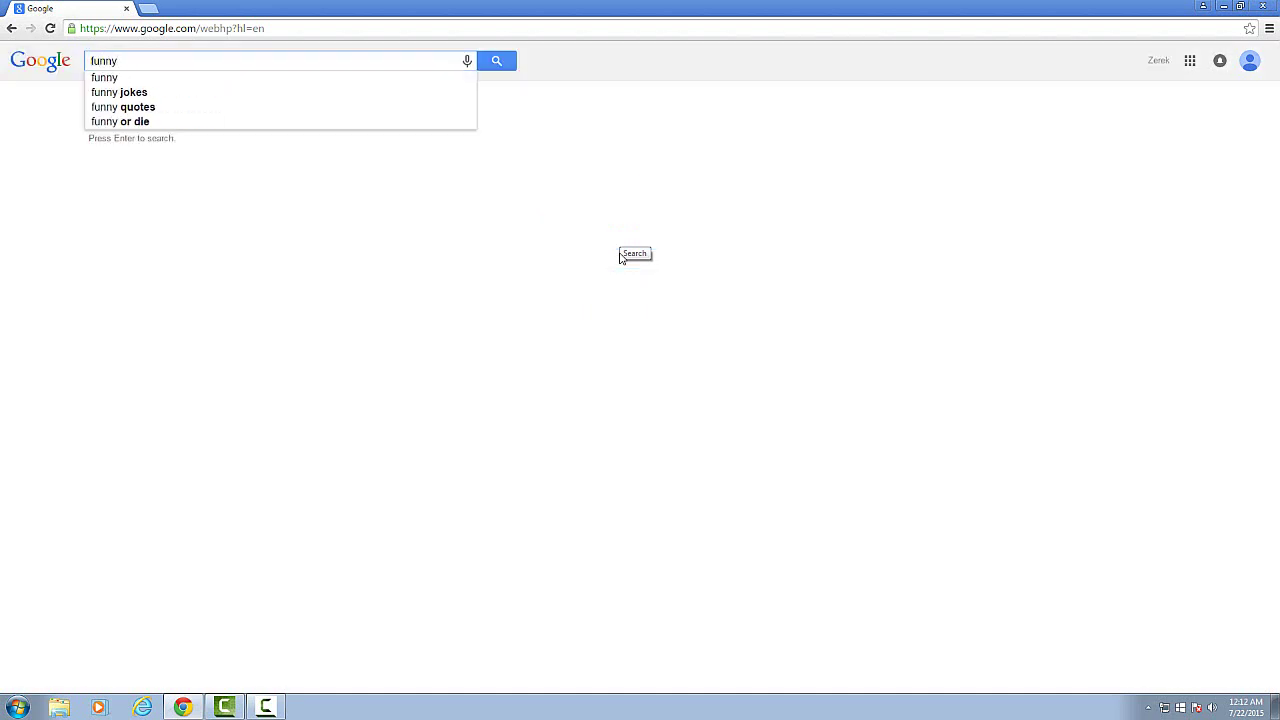
text(y gif)
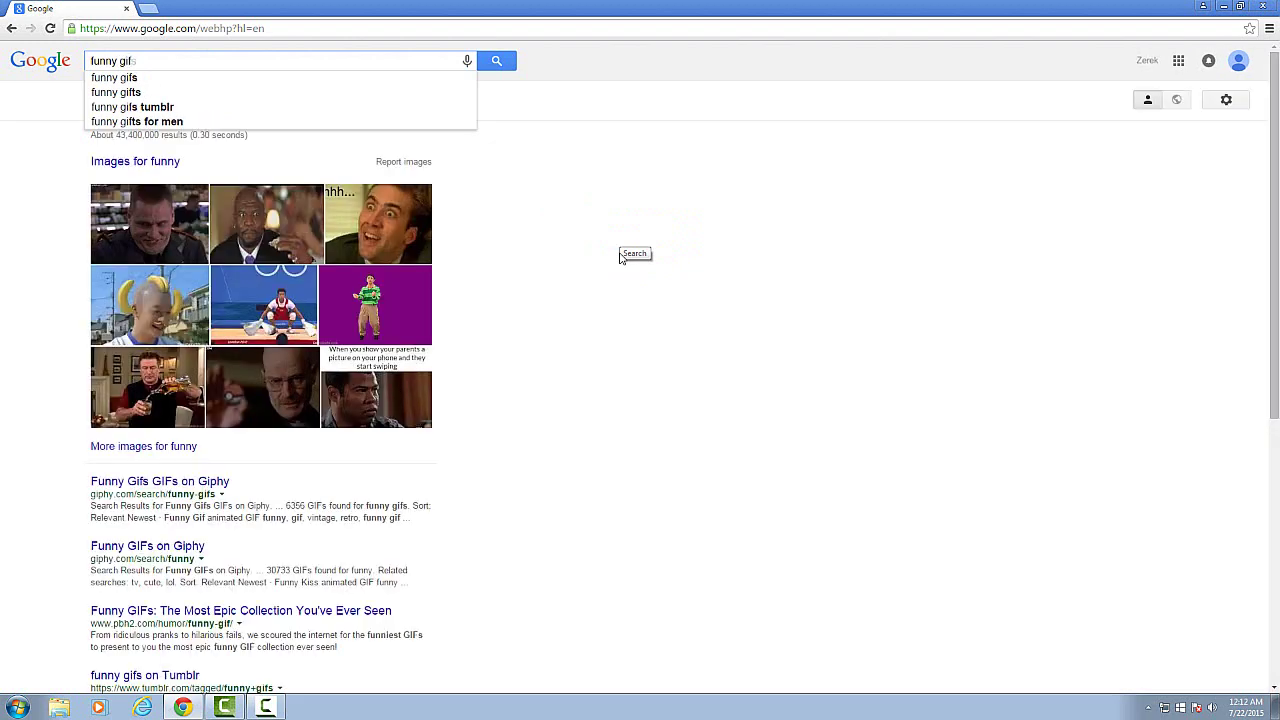
key(Return)
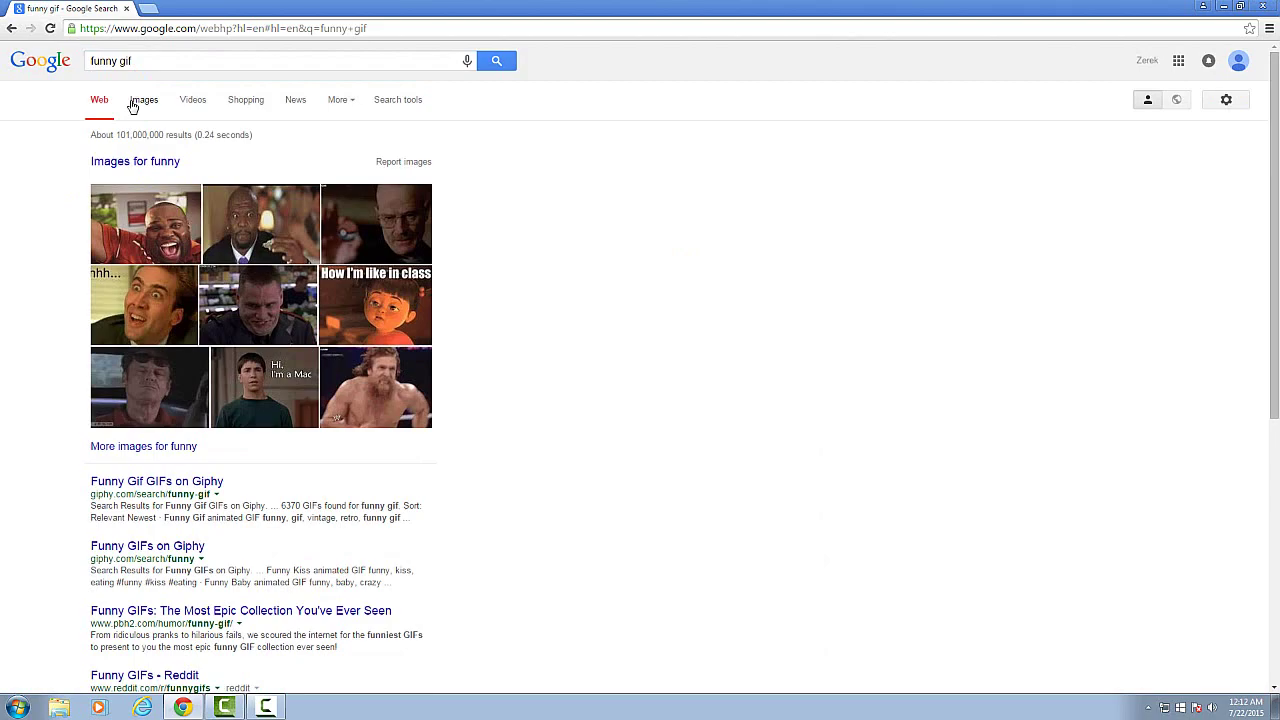
click(133, 106)
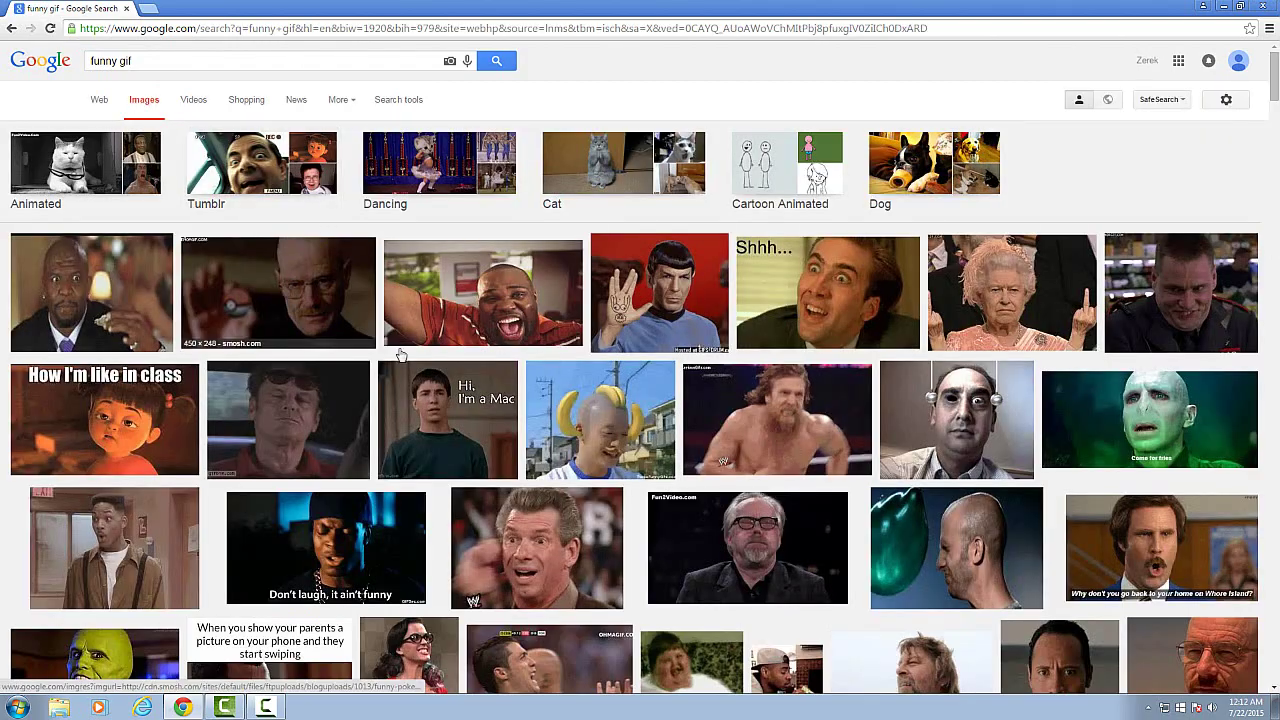
scroll(893, 477, down, 5)
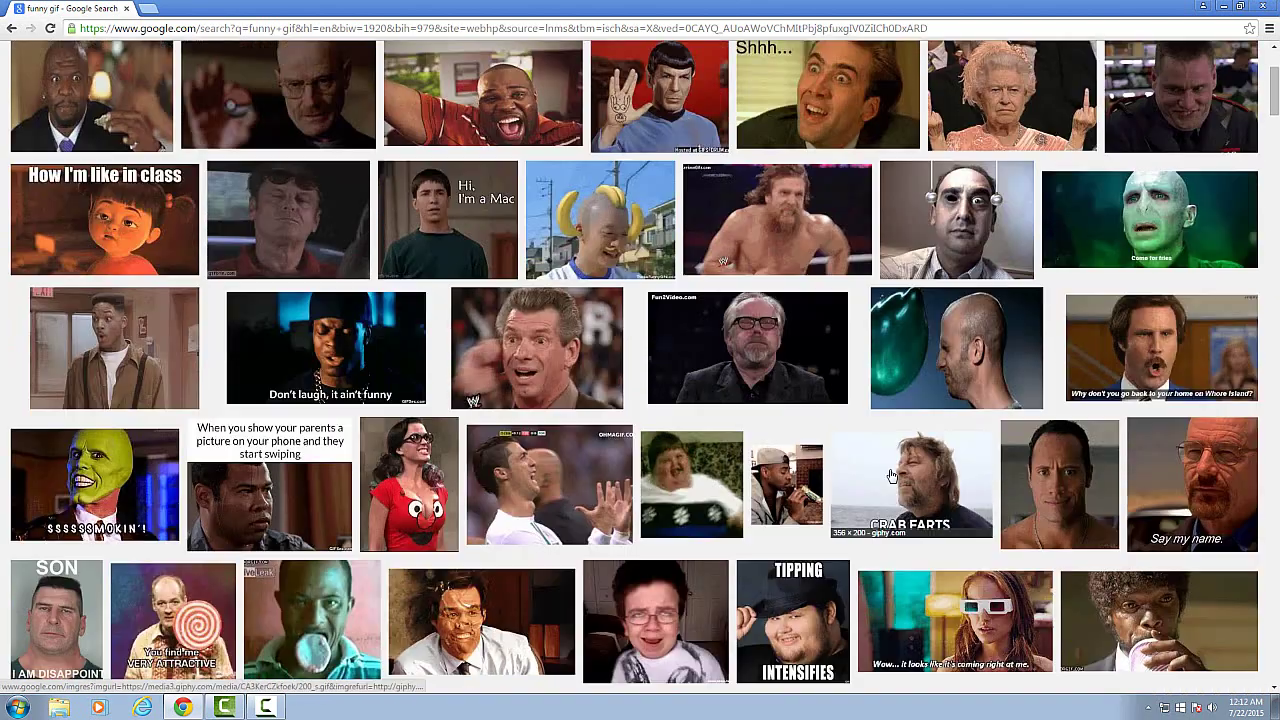
scroll(893, 477, down, 4)
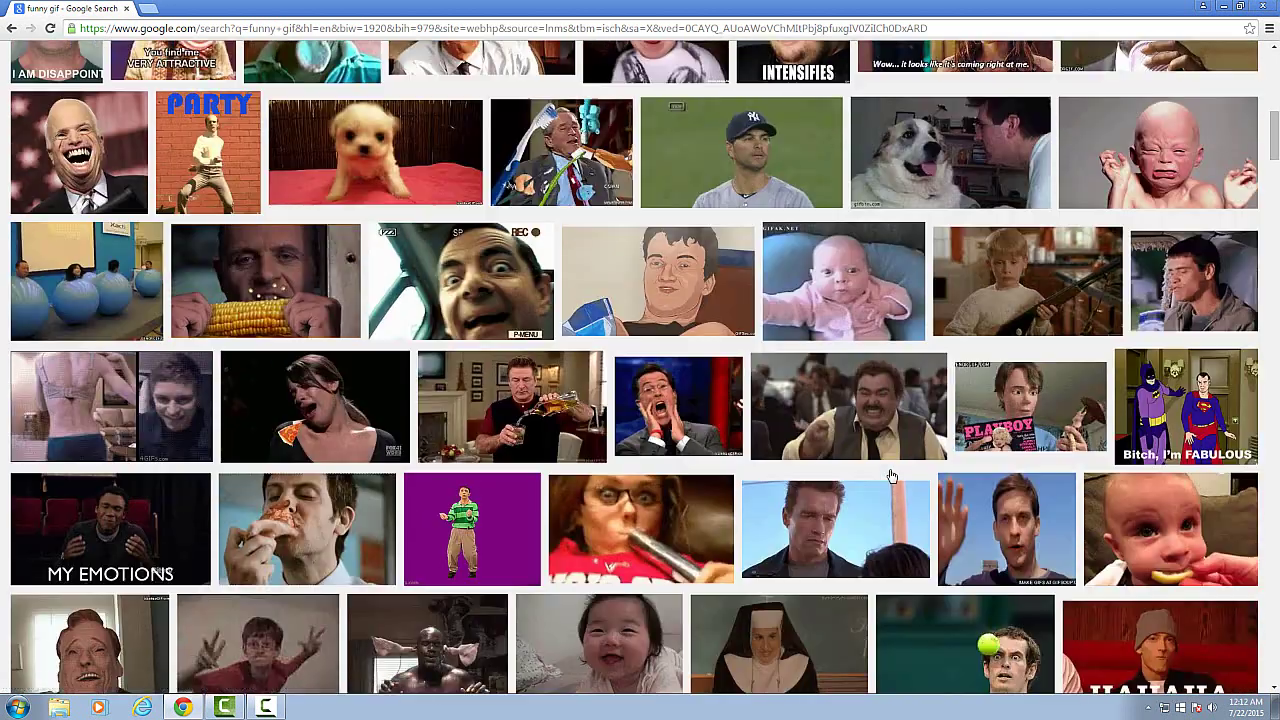
click(120, 158)
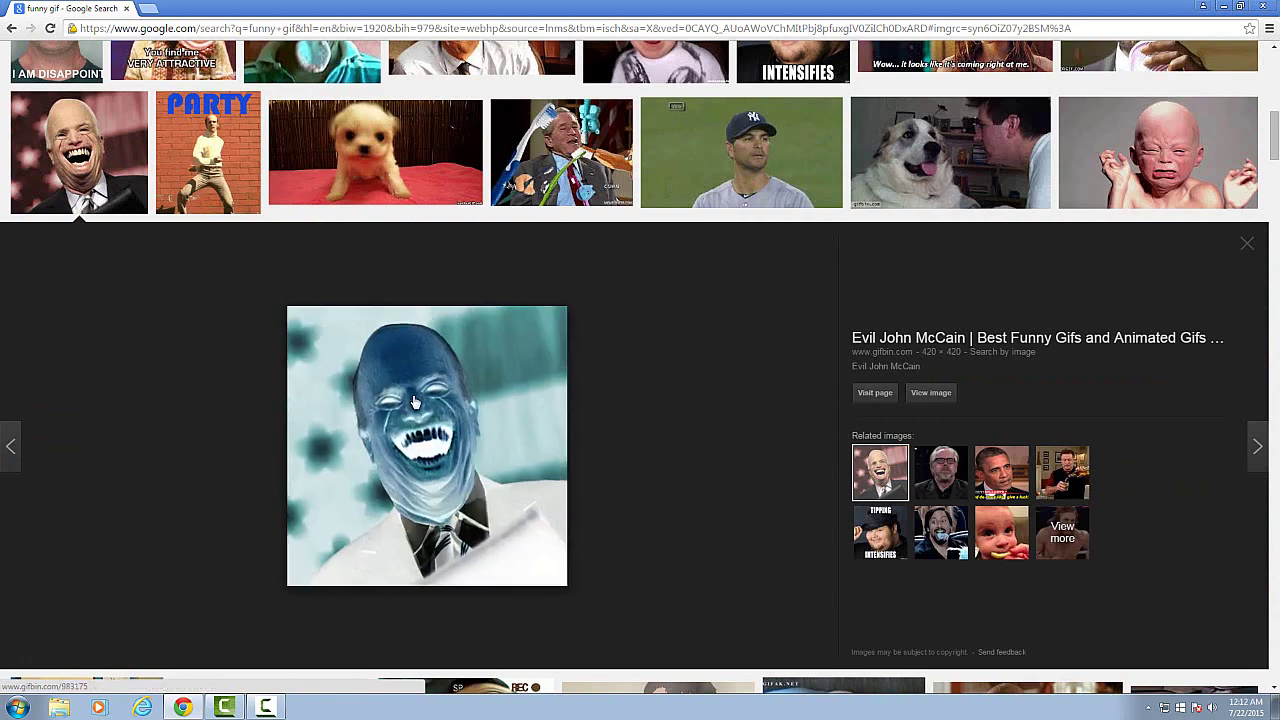
Step: Save the previewed laughing man GIF as devilmcain.gif in the youtube folder
right_click(428, 452)
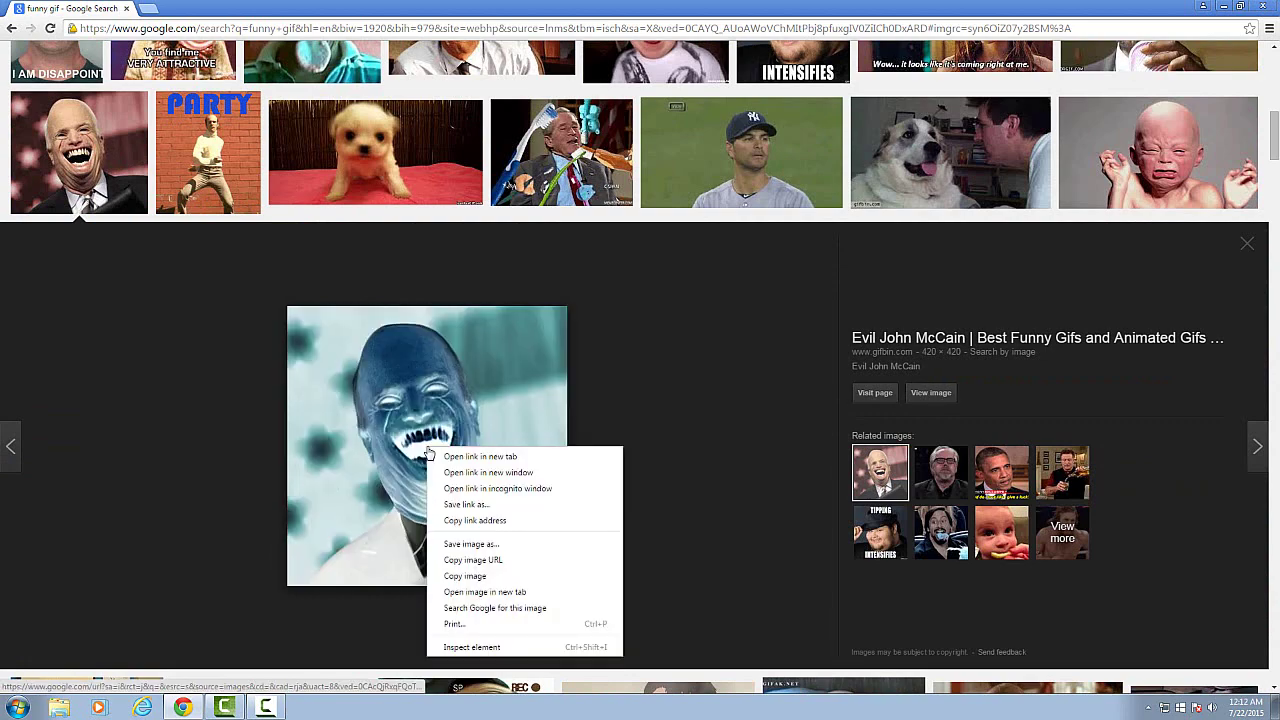
click(468, 546)
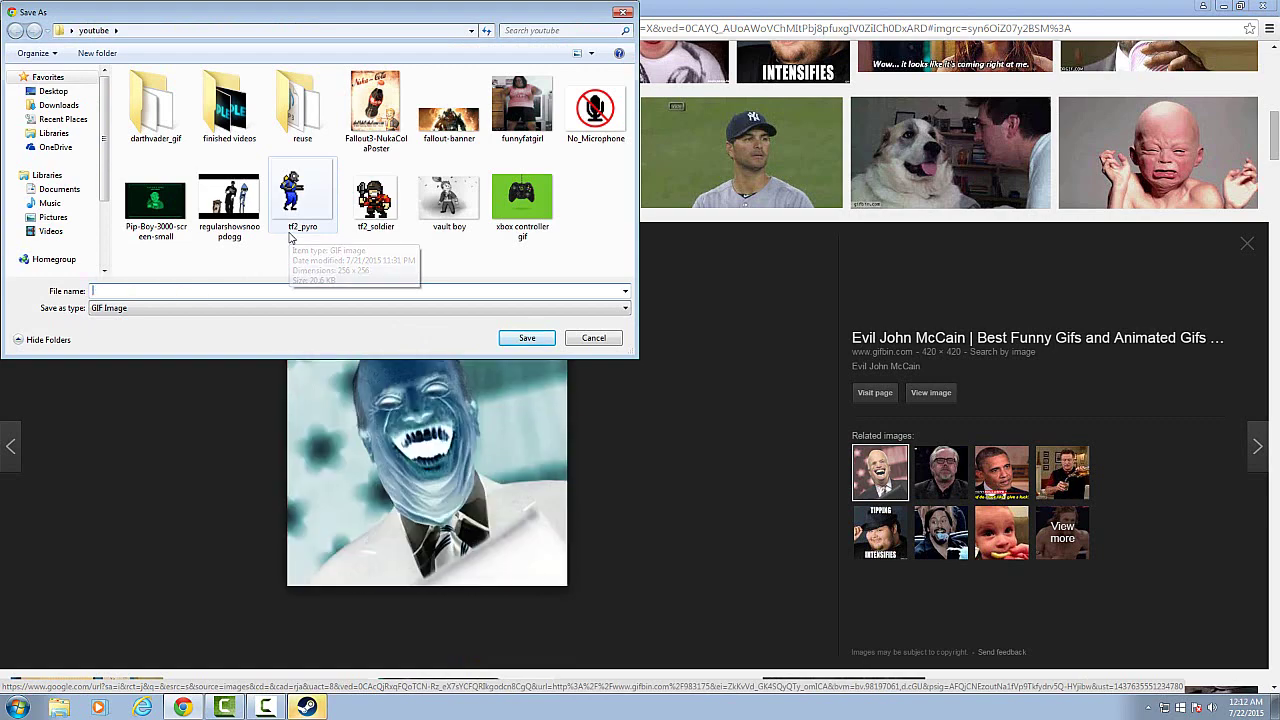
text(dev)
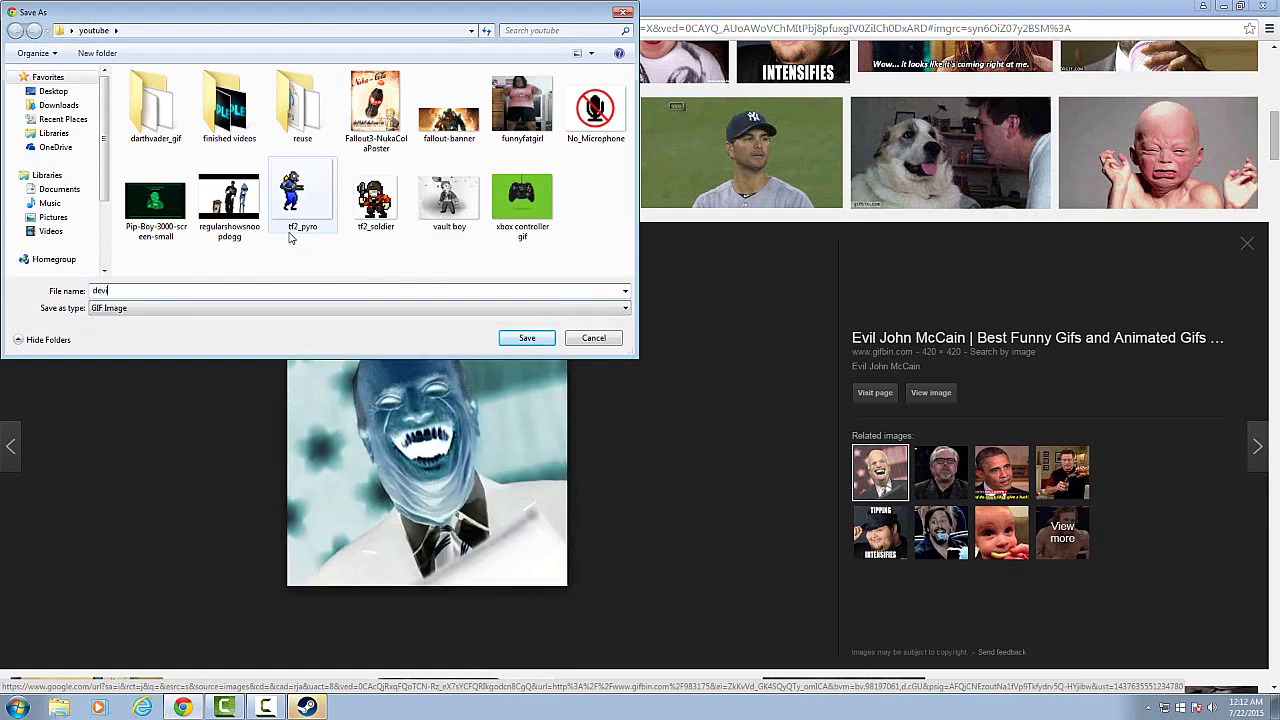
text(ilmcain)
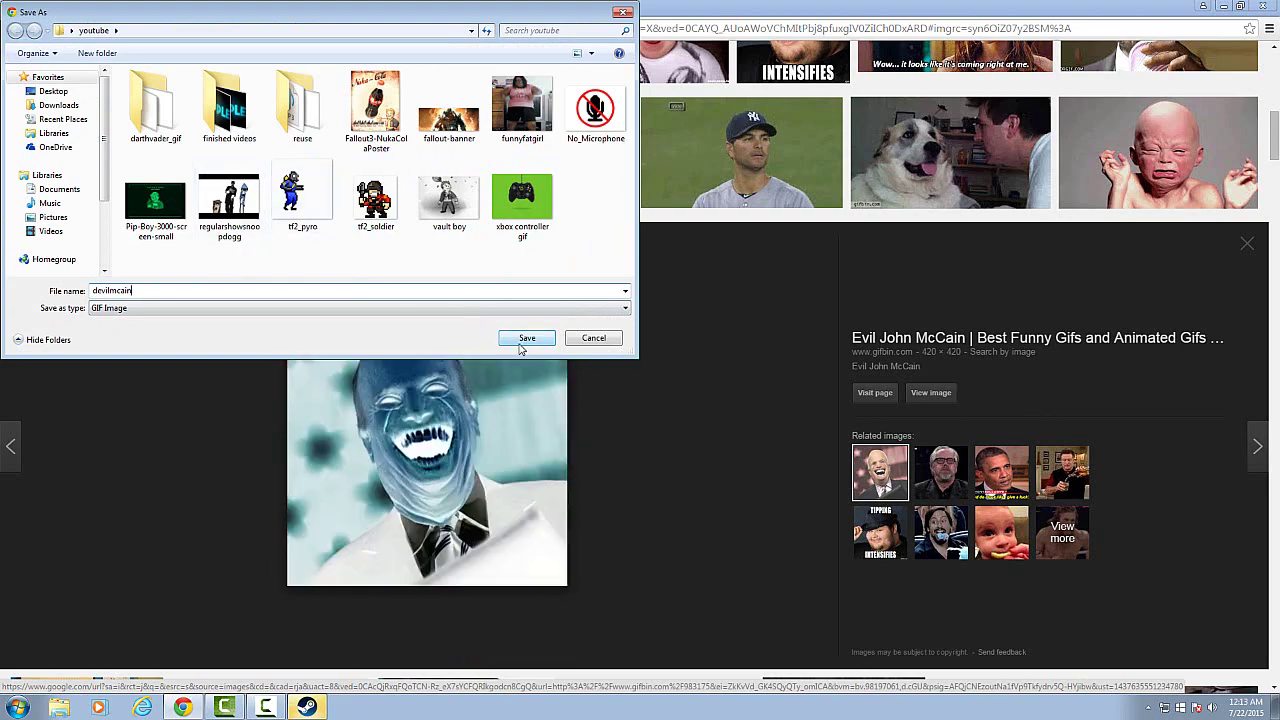
click(520, 340)
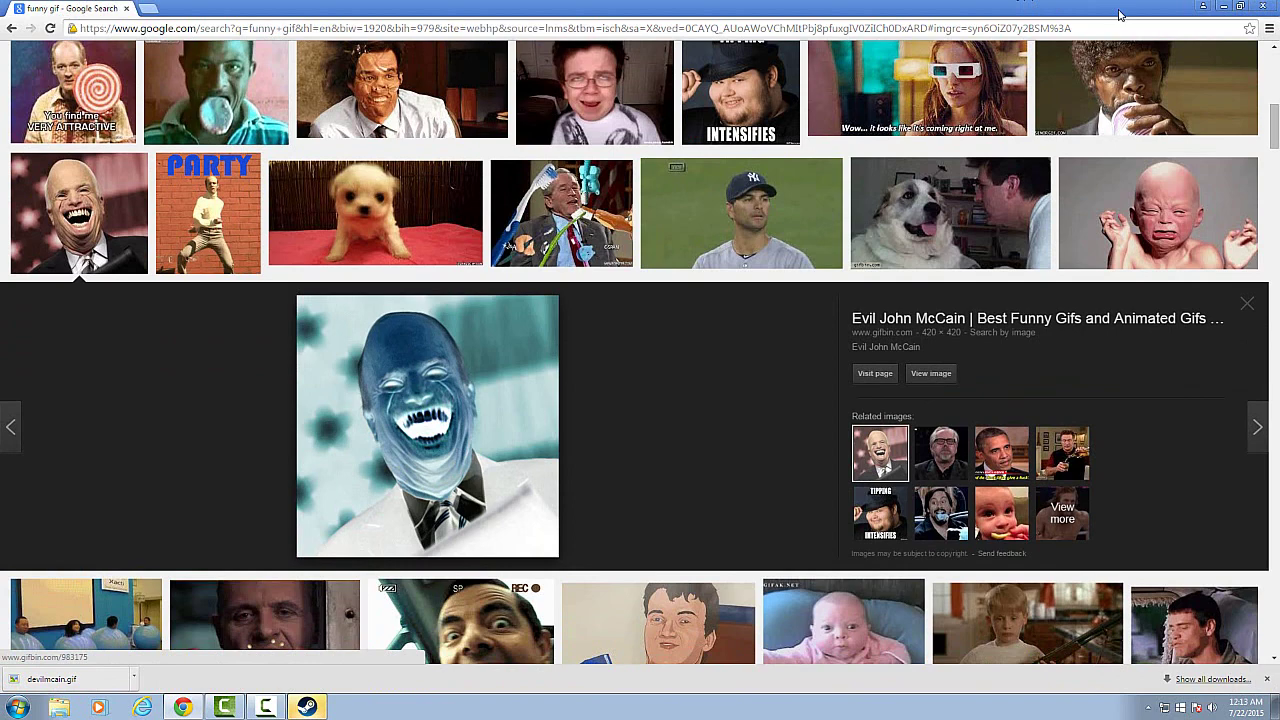
Step: Minimize Chrome and bring the Camtasia Studio window back up
click(1205, 6)
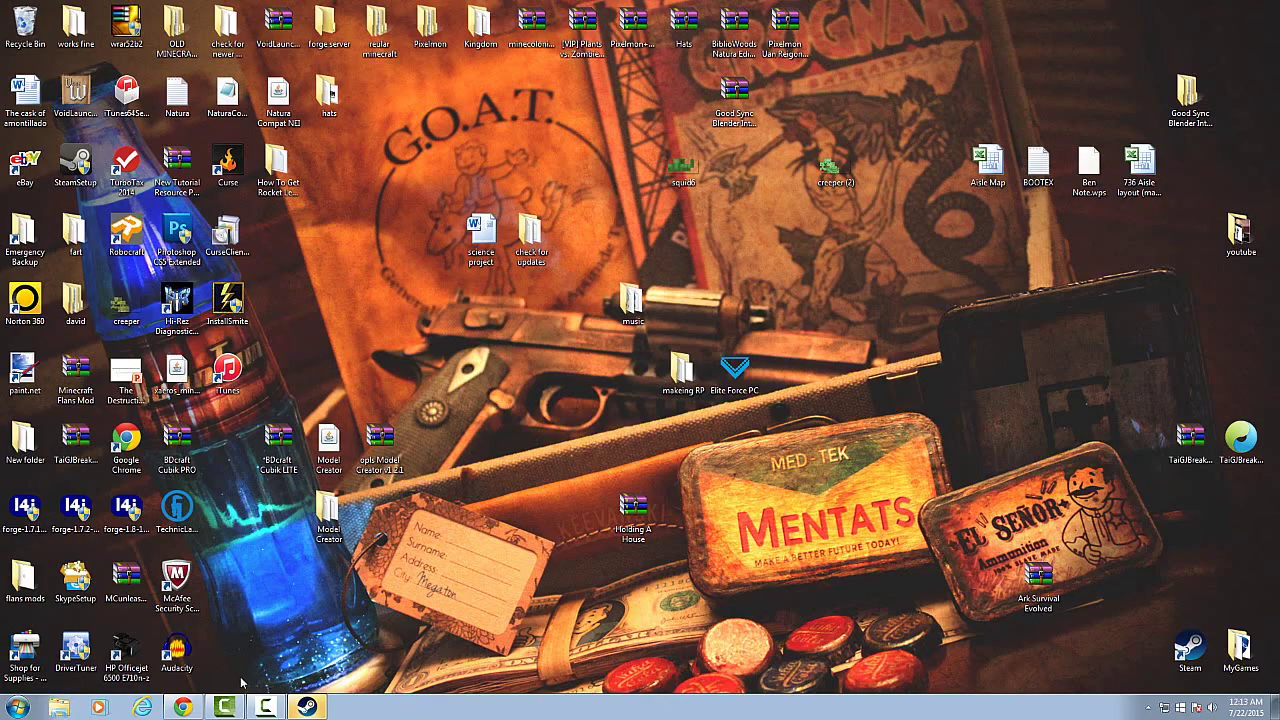
mouse_move(306, 710)
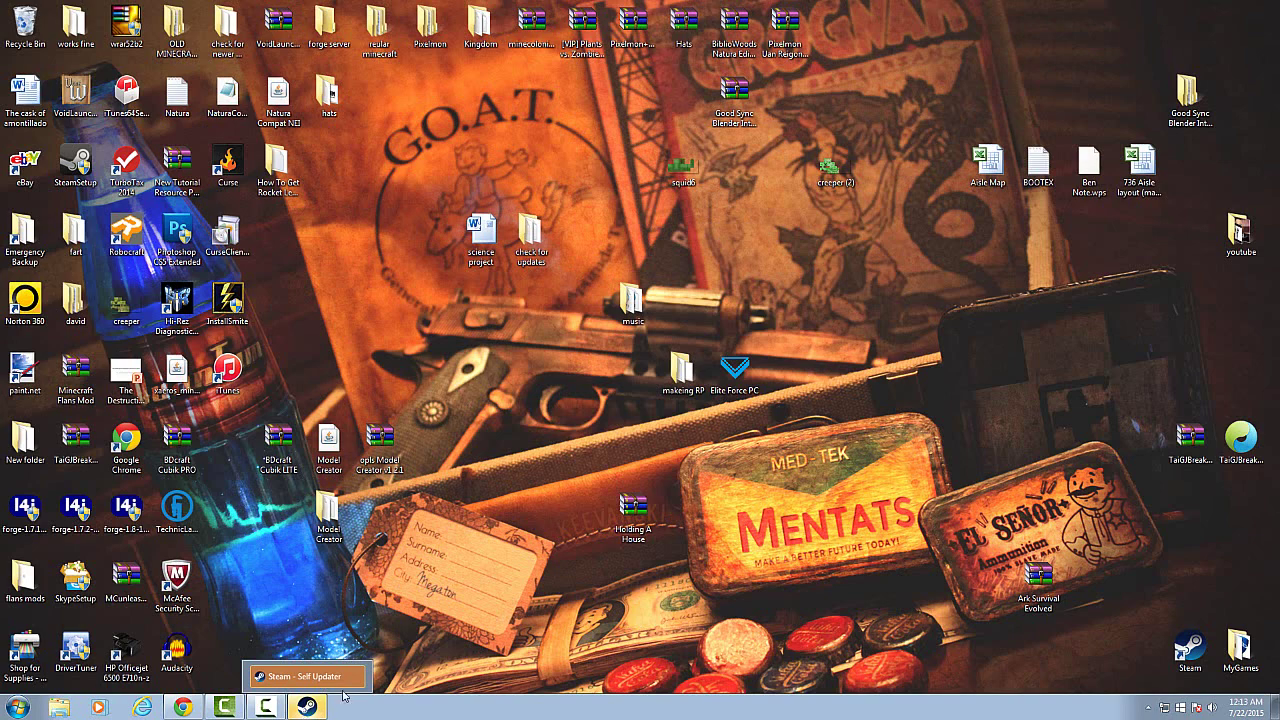
click(224, 707)
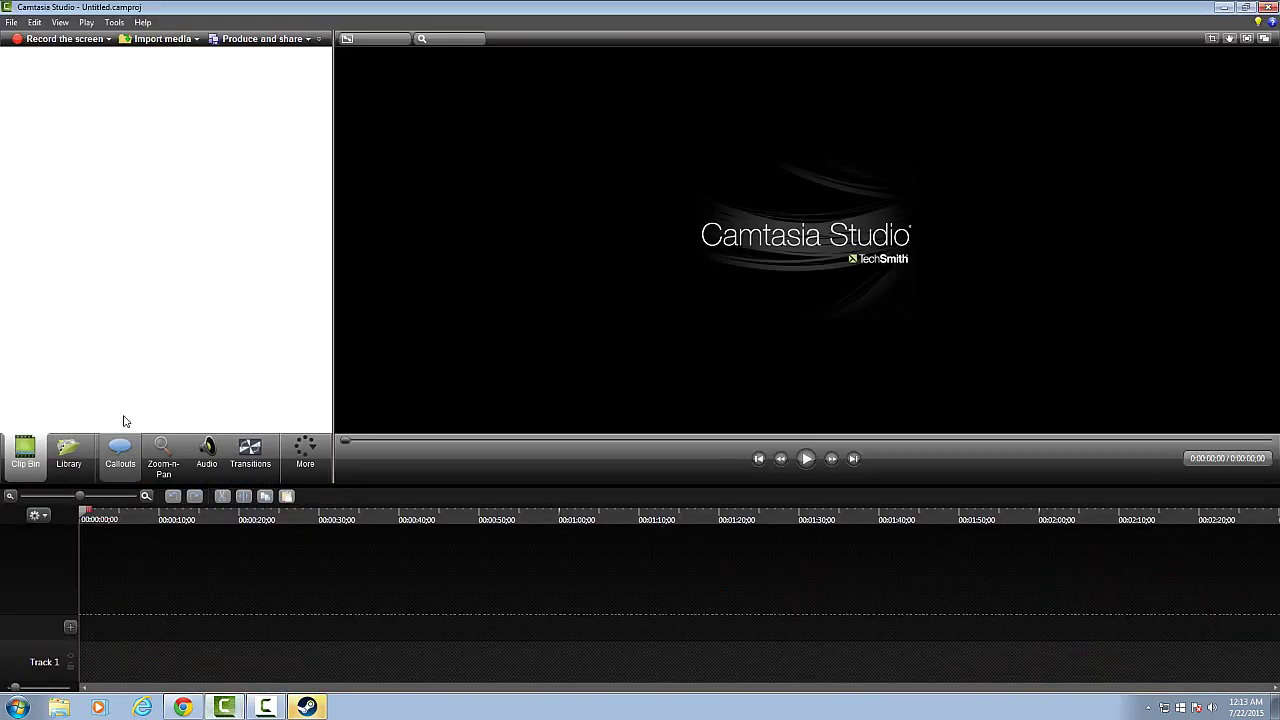
Step: Import devilmcain.gif from the youtube folder and drag it onto the timeline as Track 2
click(128, 40)
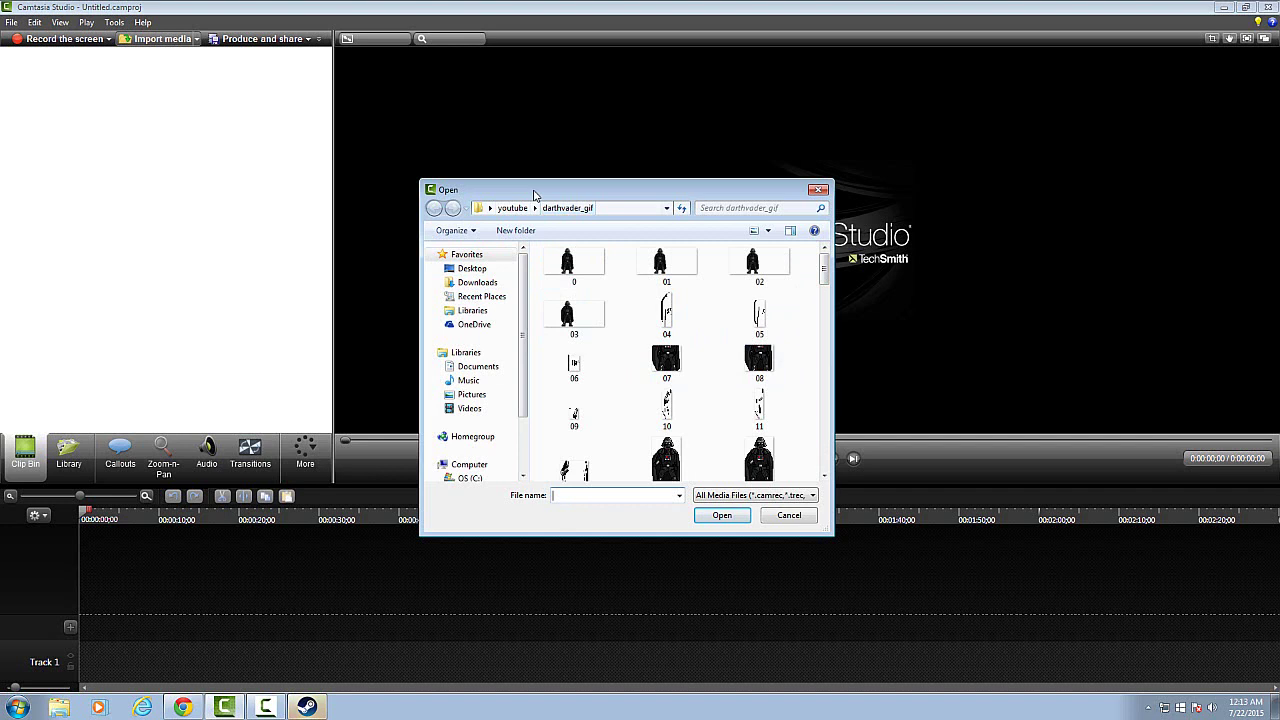
click(514, 208)
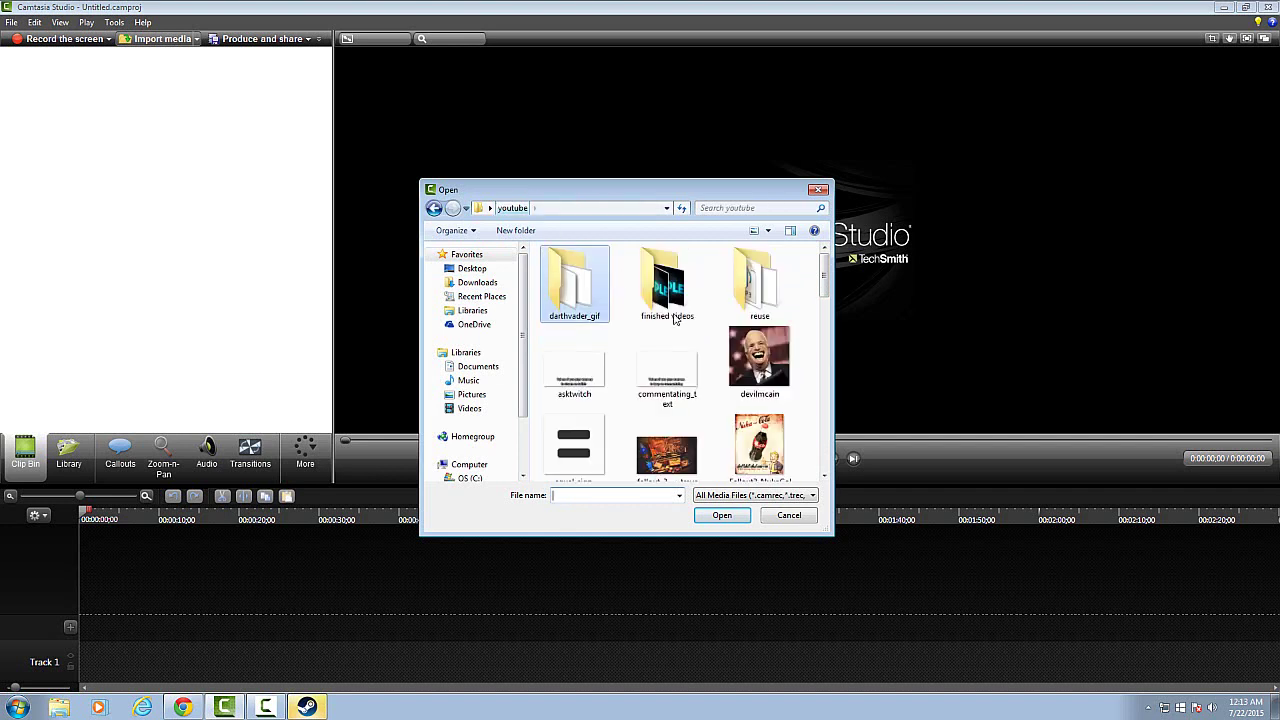
click(770, 372)
click(722, 515)
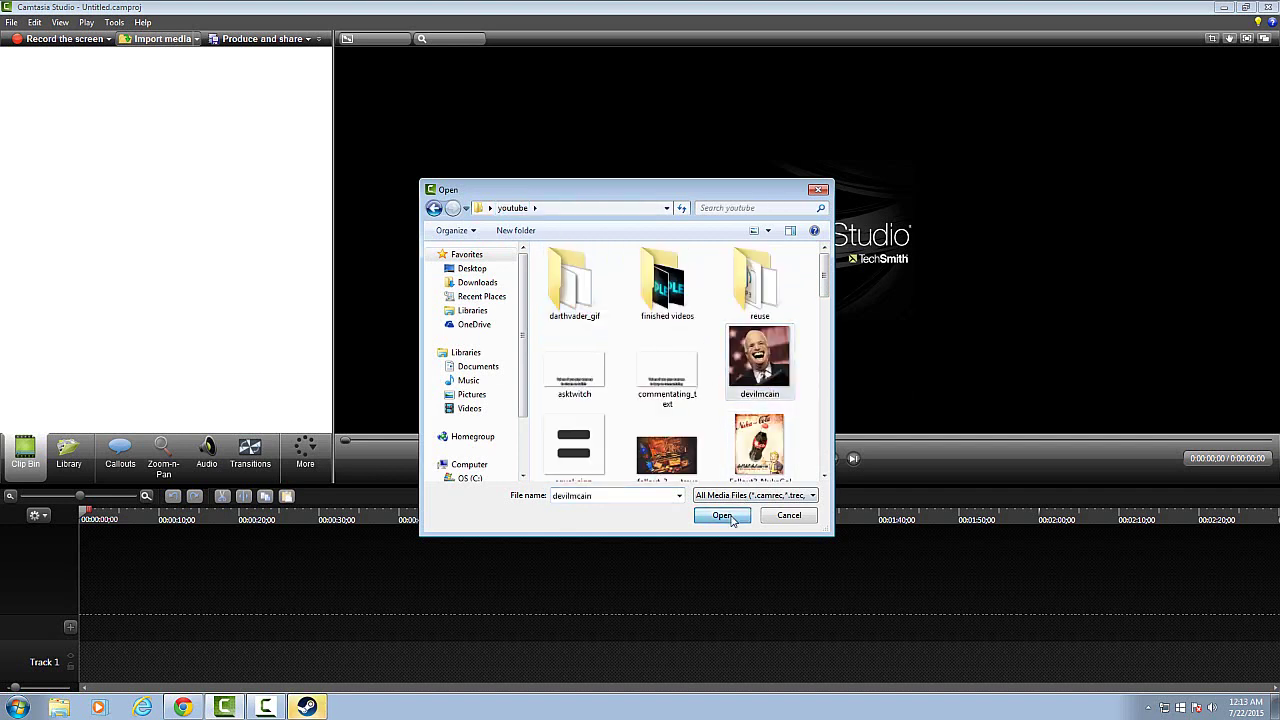
drag(20, 93, 30, 120)
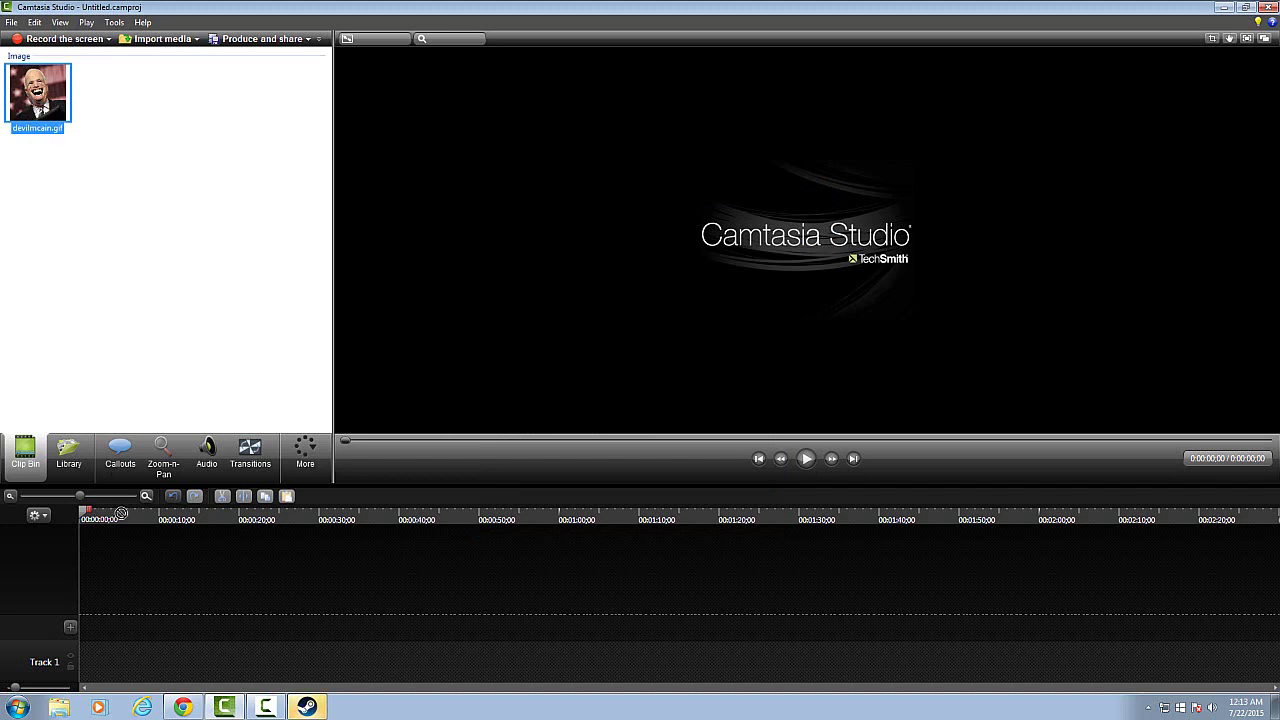
drag(133, 630, 128, 632)
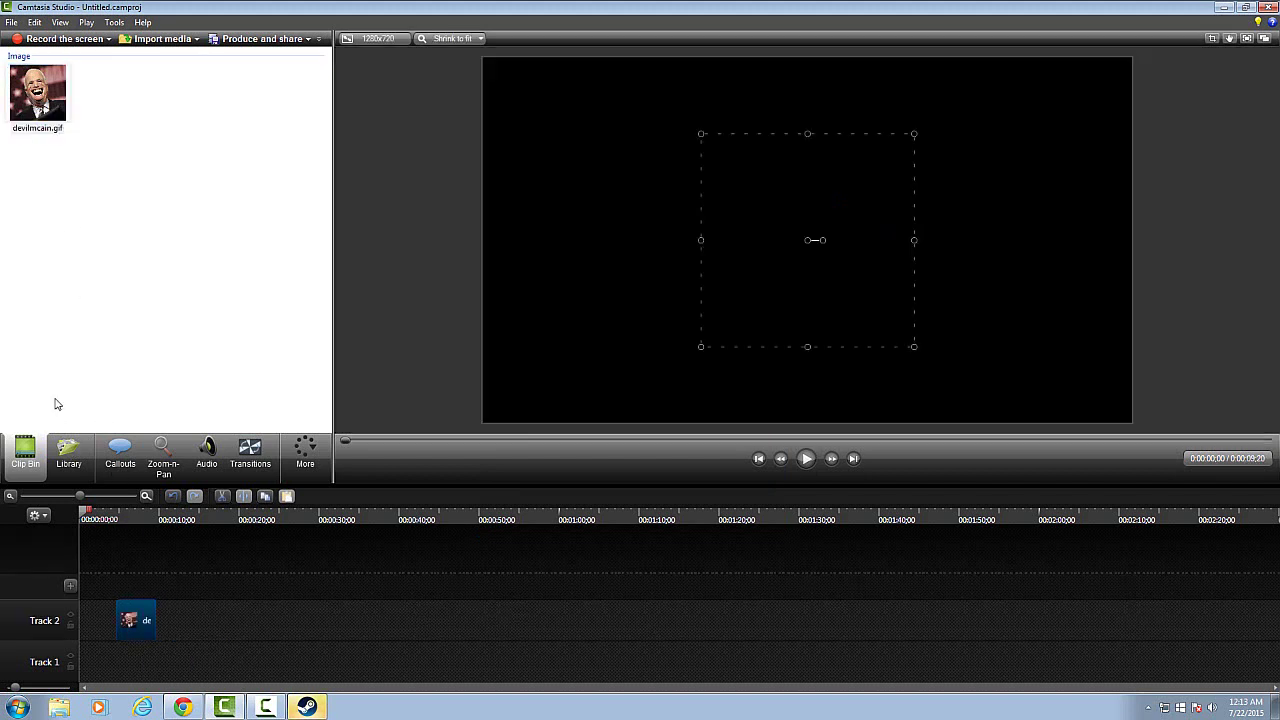
Step: Import the red background image and place it on Track 1
click(158, 39)
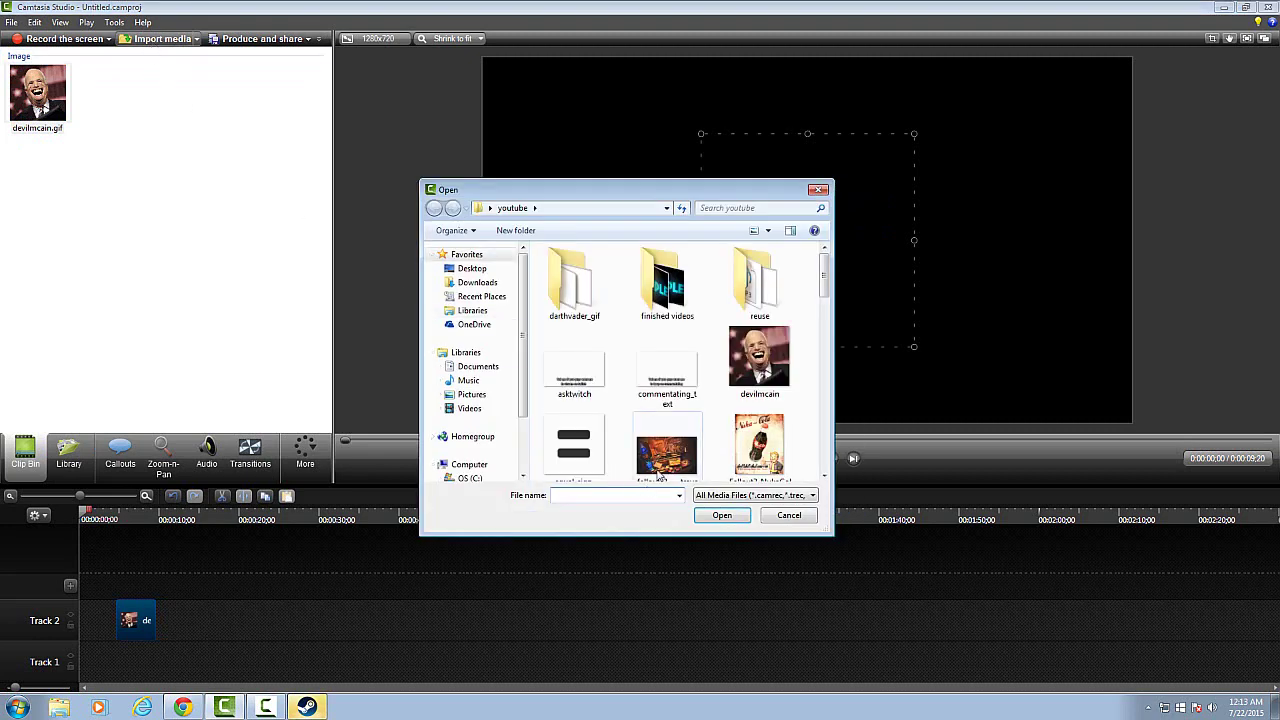
scroll(825, 290, down, 10)
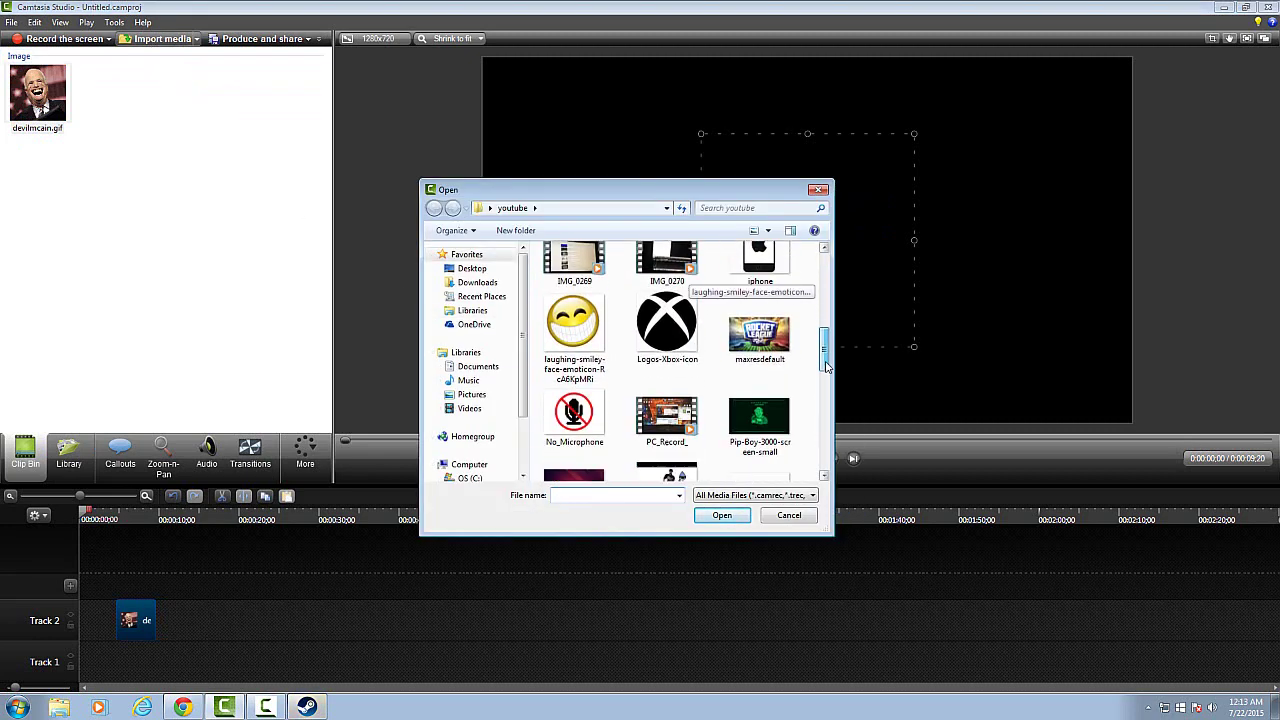
click(570, 335)
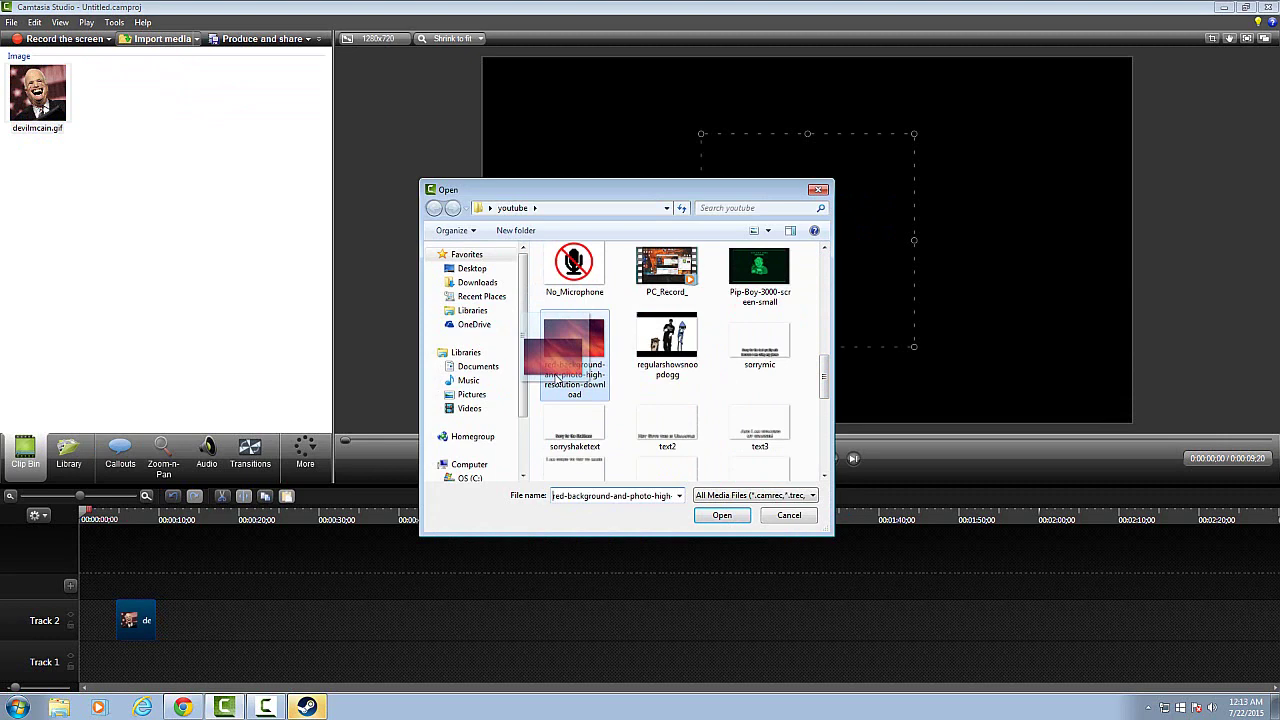
click(720, 515)
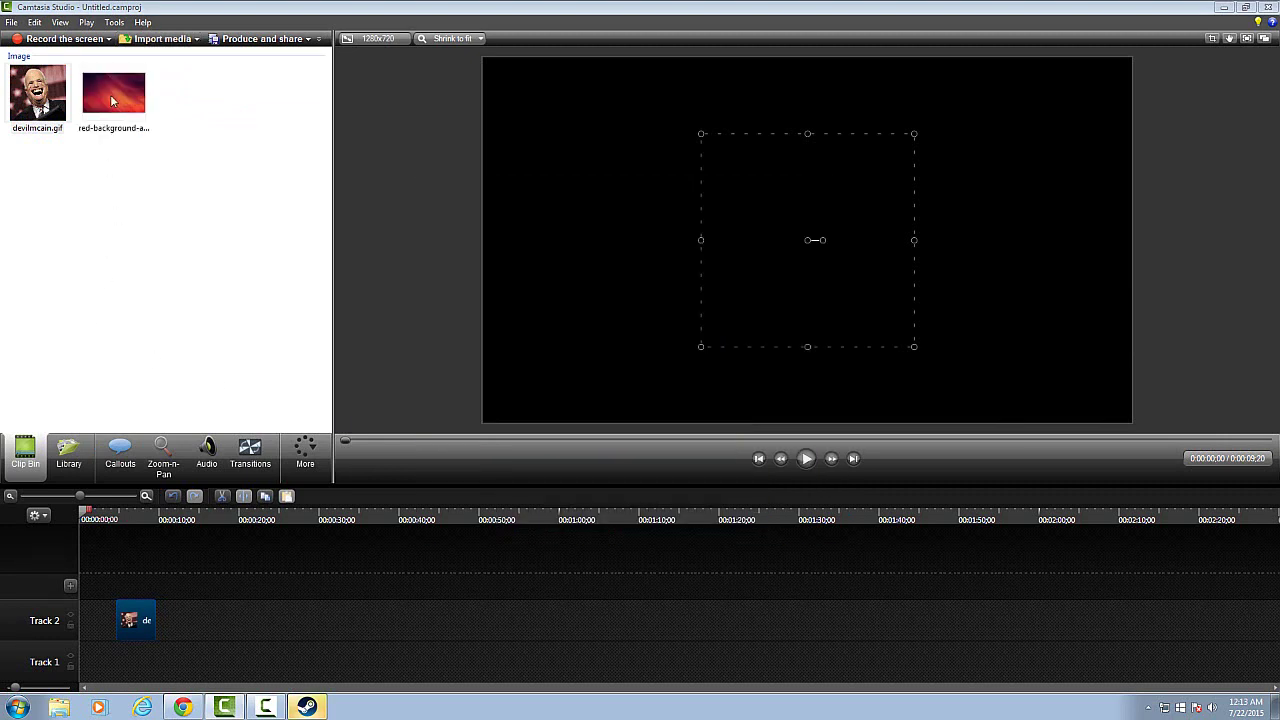
drag(113, 100, 122, 565)
drag(97, 668, 706, 662)
Step: Move the GIF to the start of Track 2 and shrink it into the background's upper-left
drag(140, 624, 104, 627)
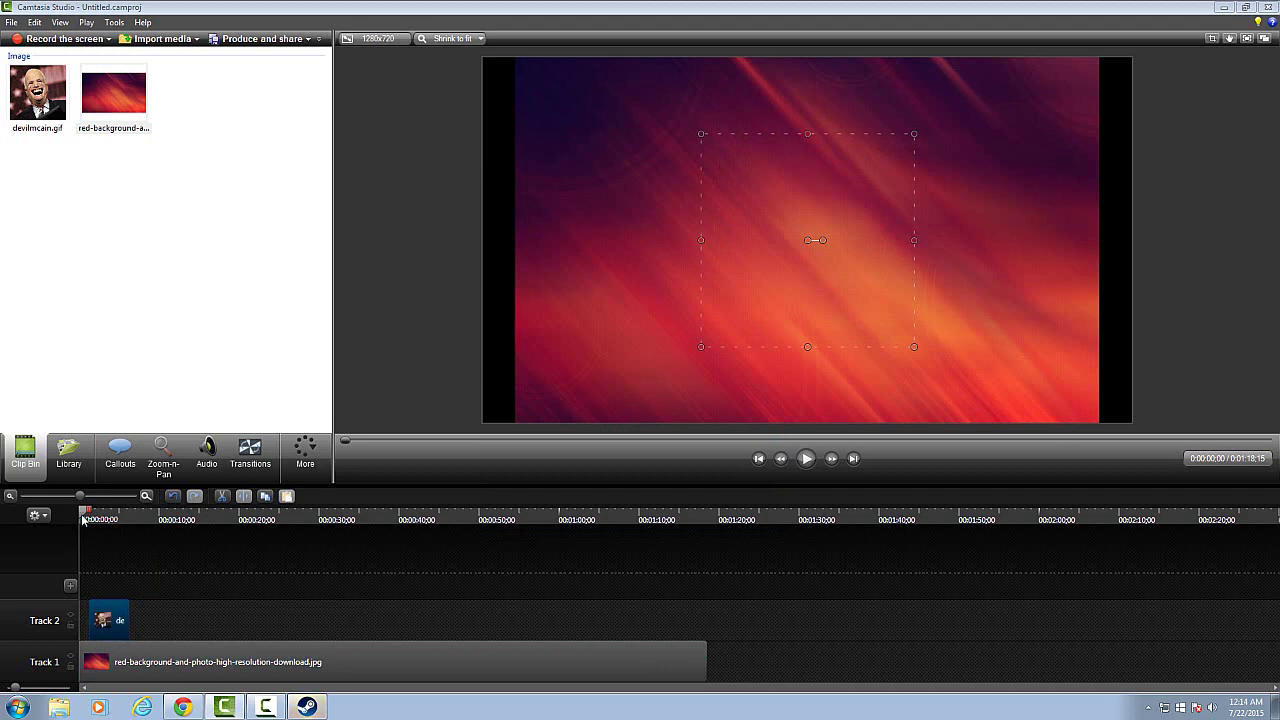
drag(84, 519, 104, 519)
drag(835, 245, 683, 248)
drag(551, 347, 579, 261)
drag(590, 309, 606, 229)
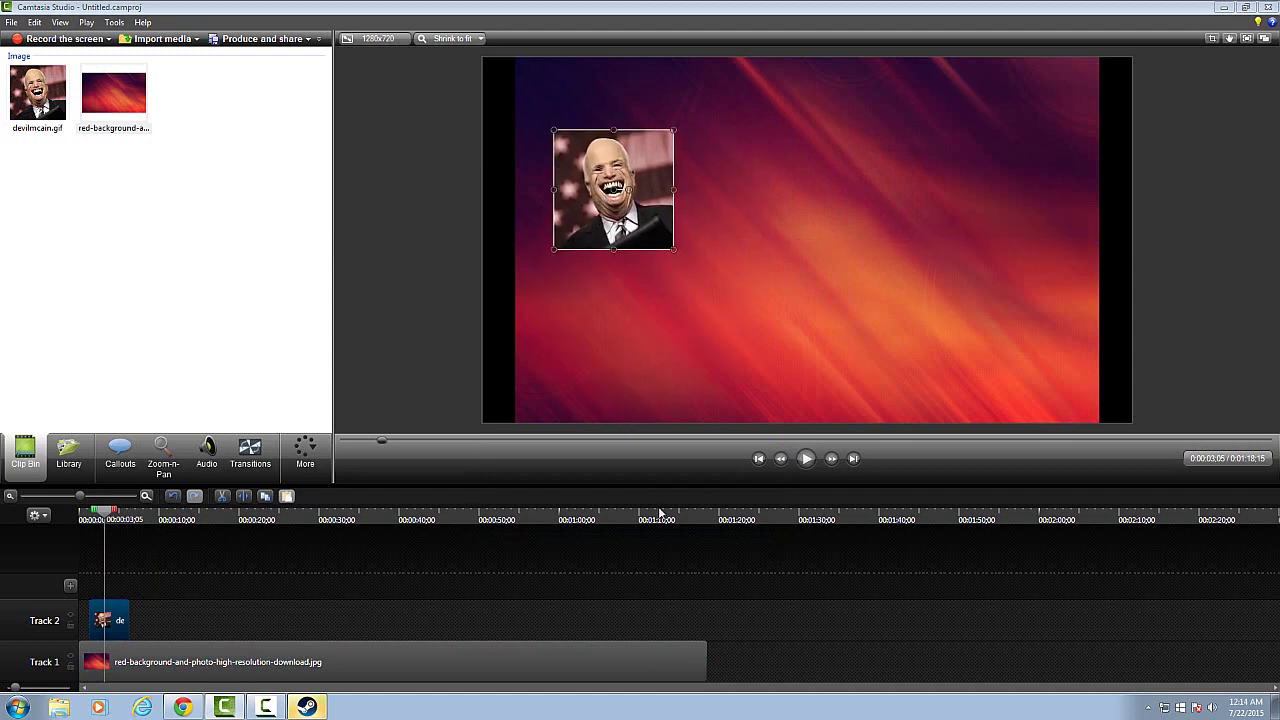
Step: Play and stop the overlay preview, then hide the editor to show the desktop
click(807, 459)
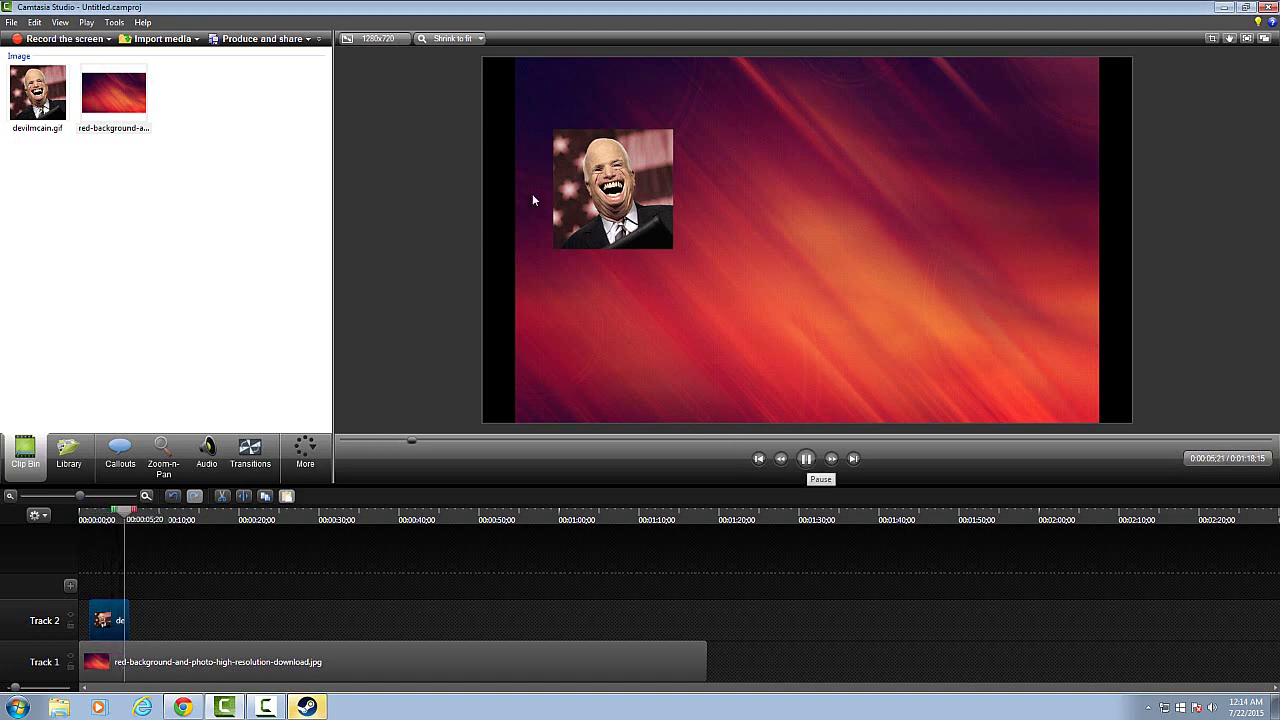
click(807, 459)
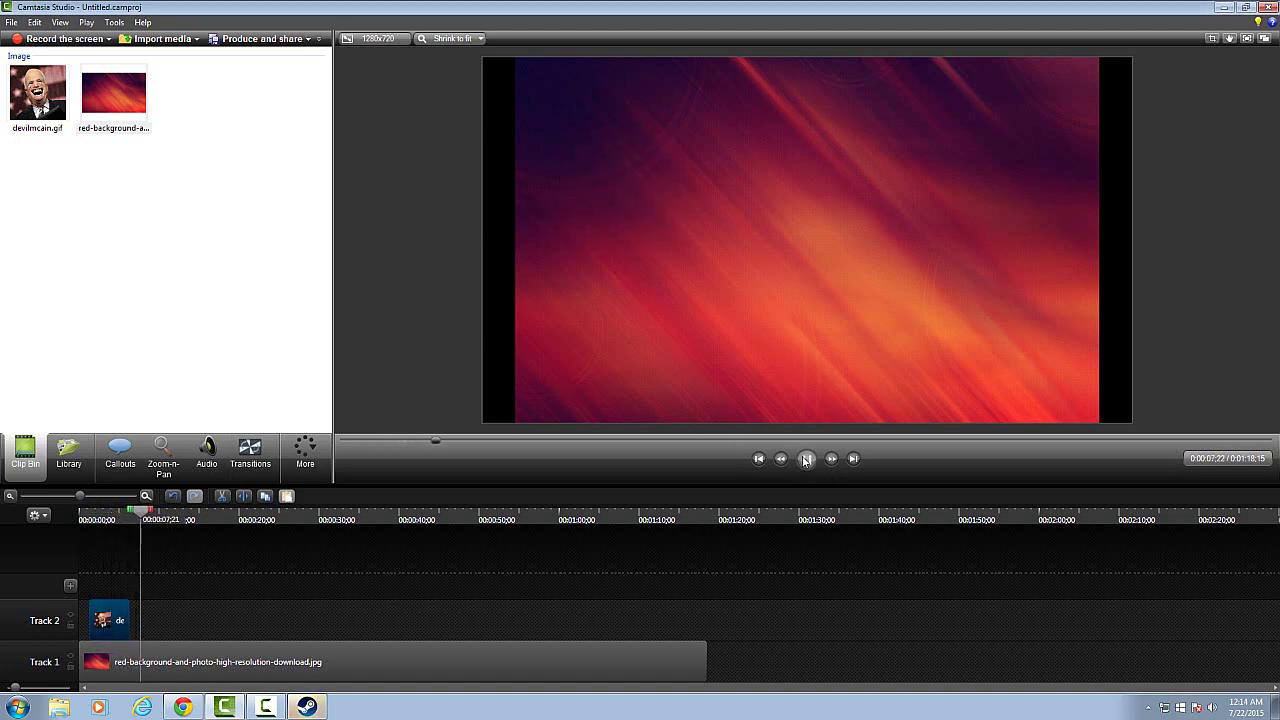
key(super+d)
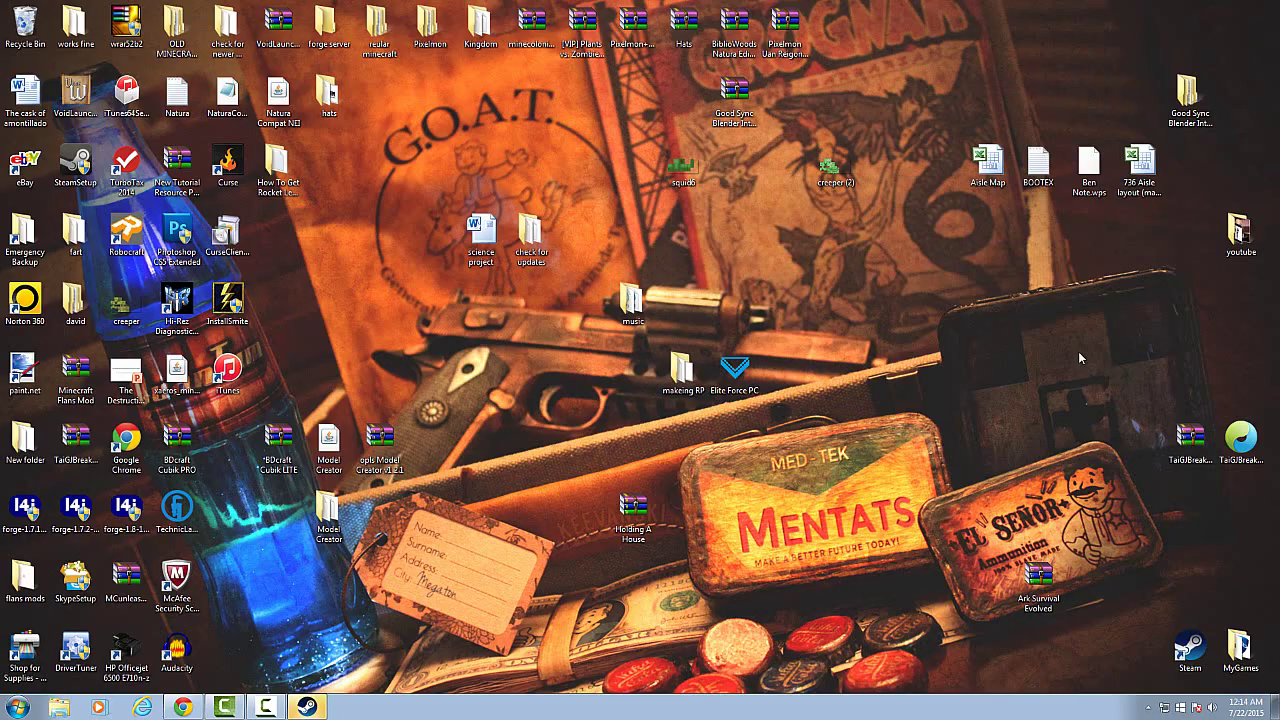
Step: View devilmcain.gif from the youtube folder in Internet Explorer, enlarged, then close it
double_click(1241, 236)
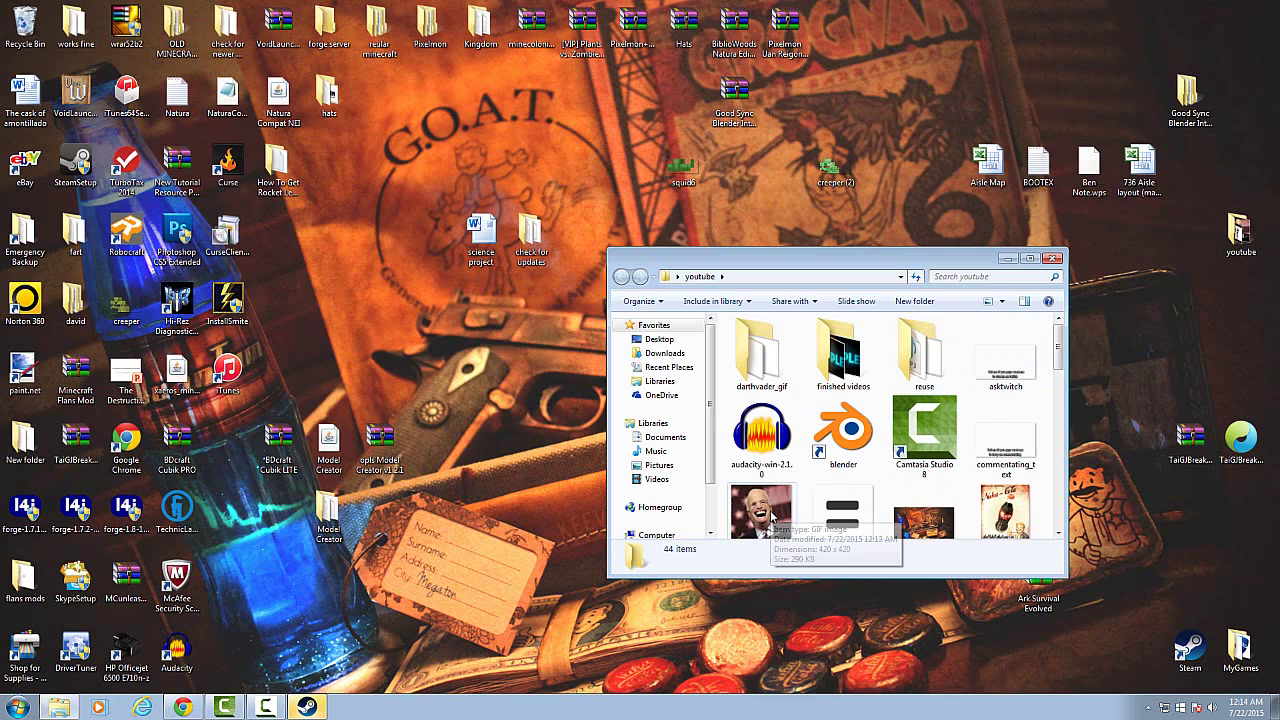
click(775, 515)
double_click(767, 483)
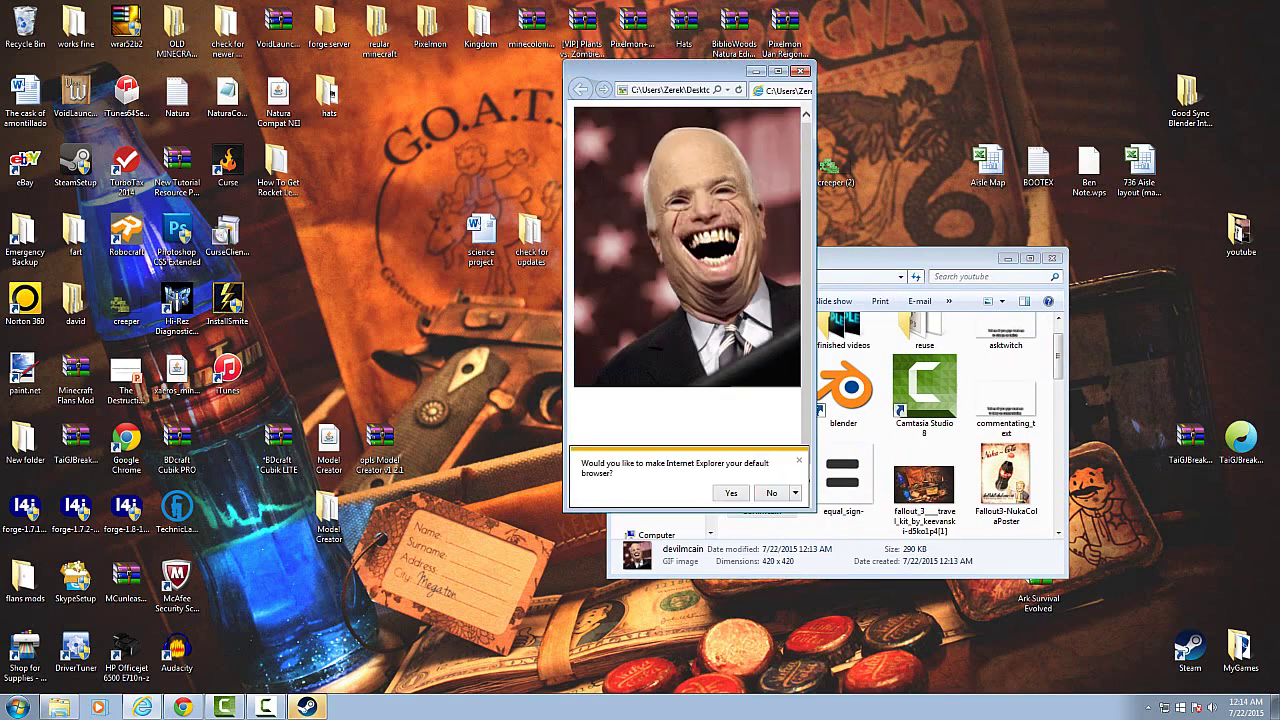
click(797, 462)
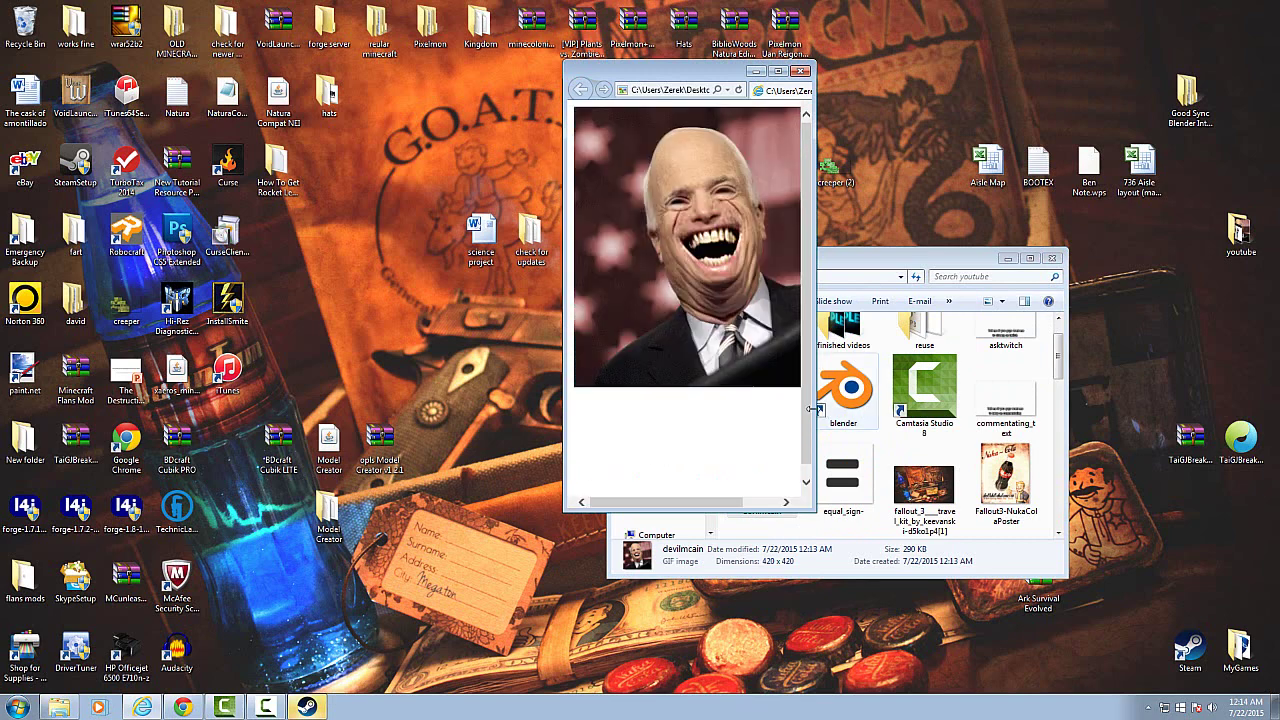
drag(812, 410, 1035, 390)
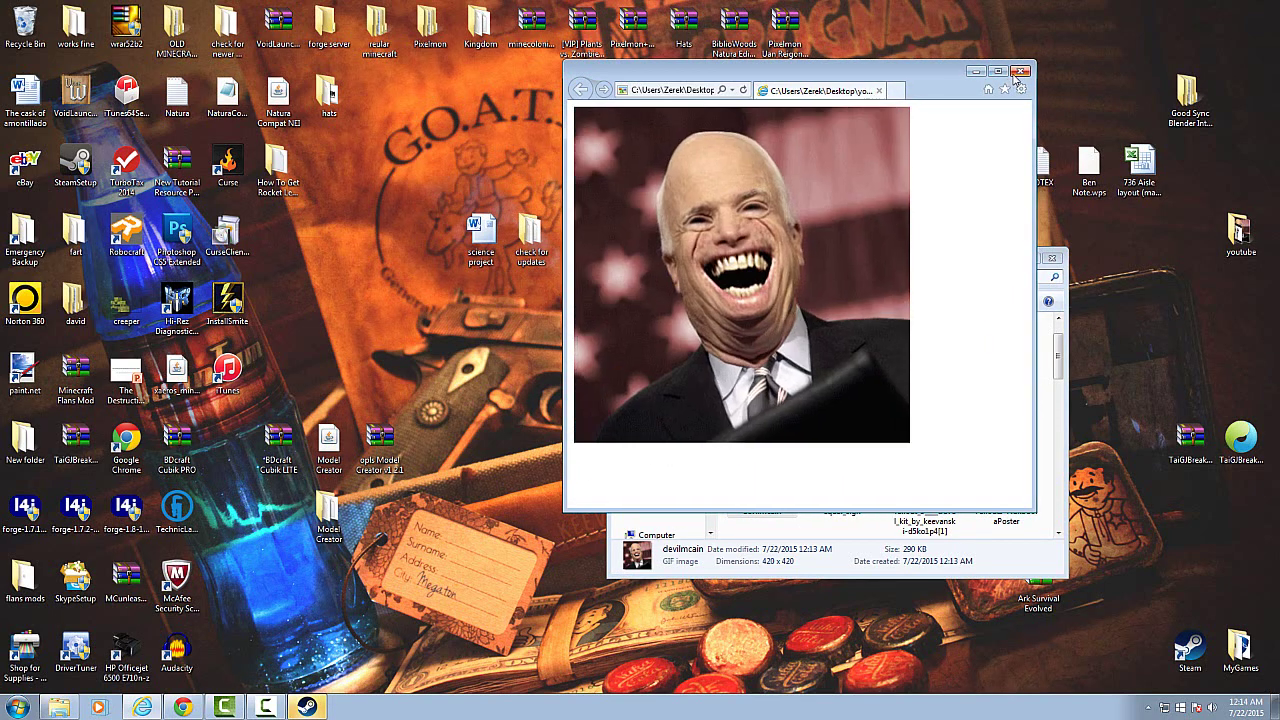
click(1020, 70)
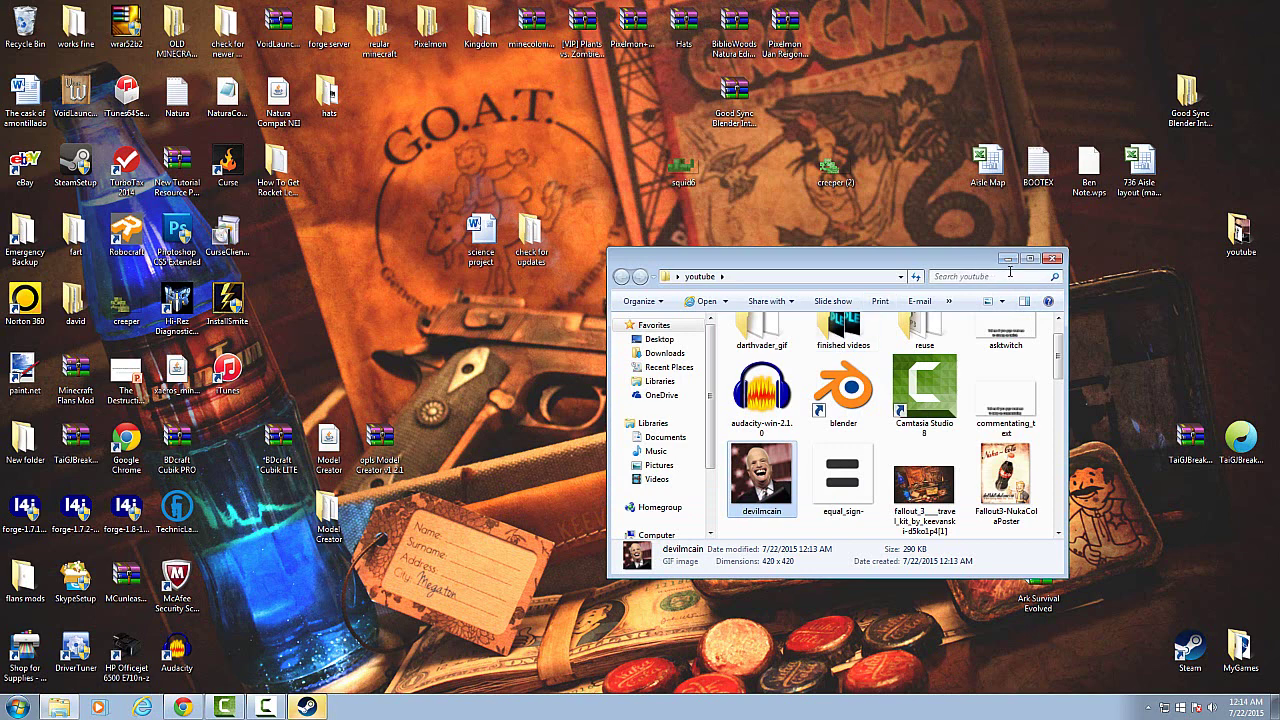
Step: Close the youtube folder window and dismiss the expanded GIF preview in Chrome
key(alt+F4)
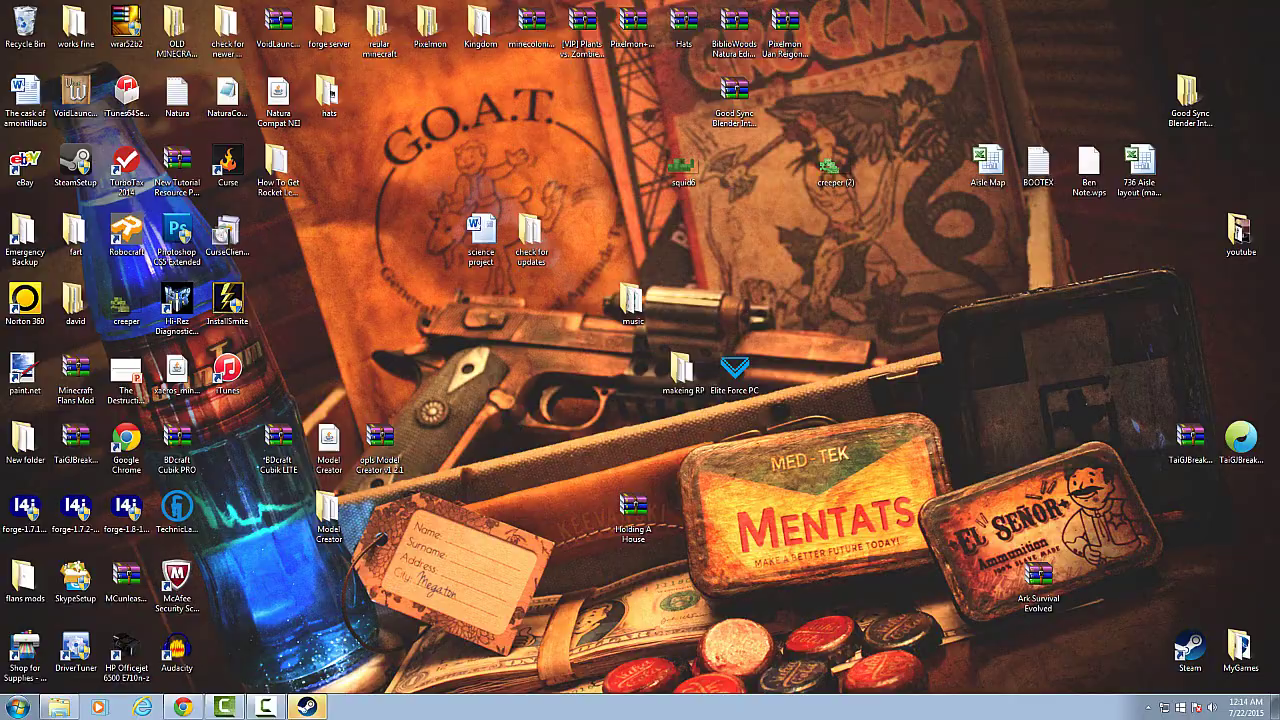
click(185, 707)
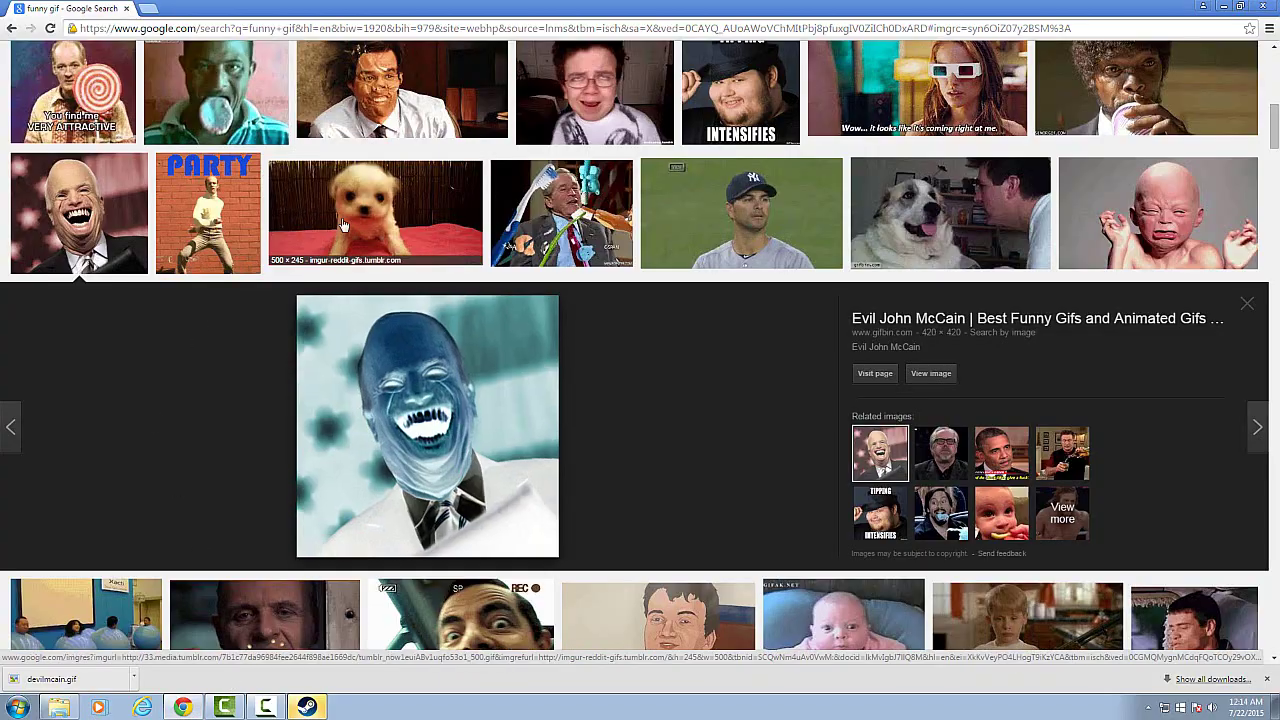
scroll(408, 177, up, 5)
scroll(408, 177, up, 1)
scroll(1246, 571, down, 2)
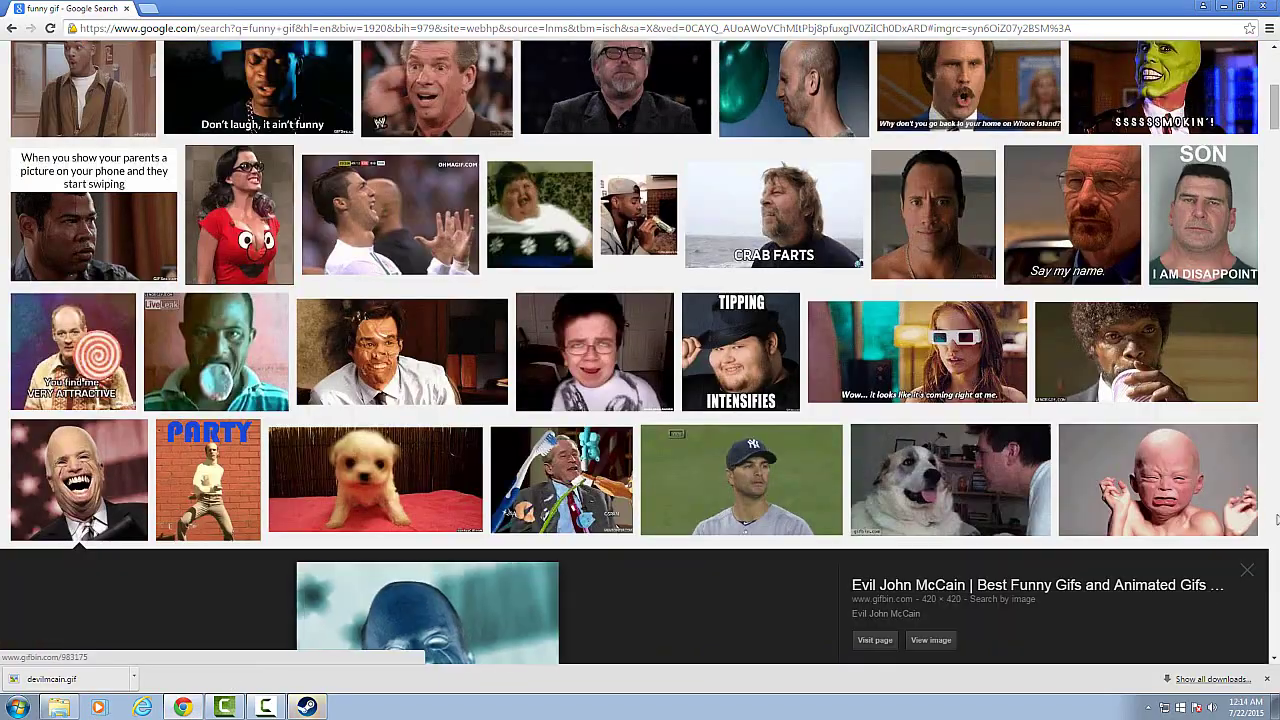
click(1250, 570)
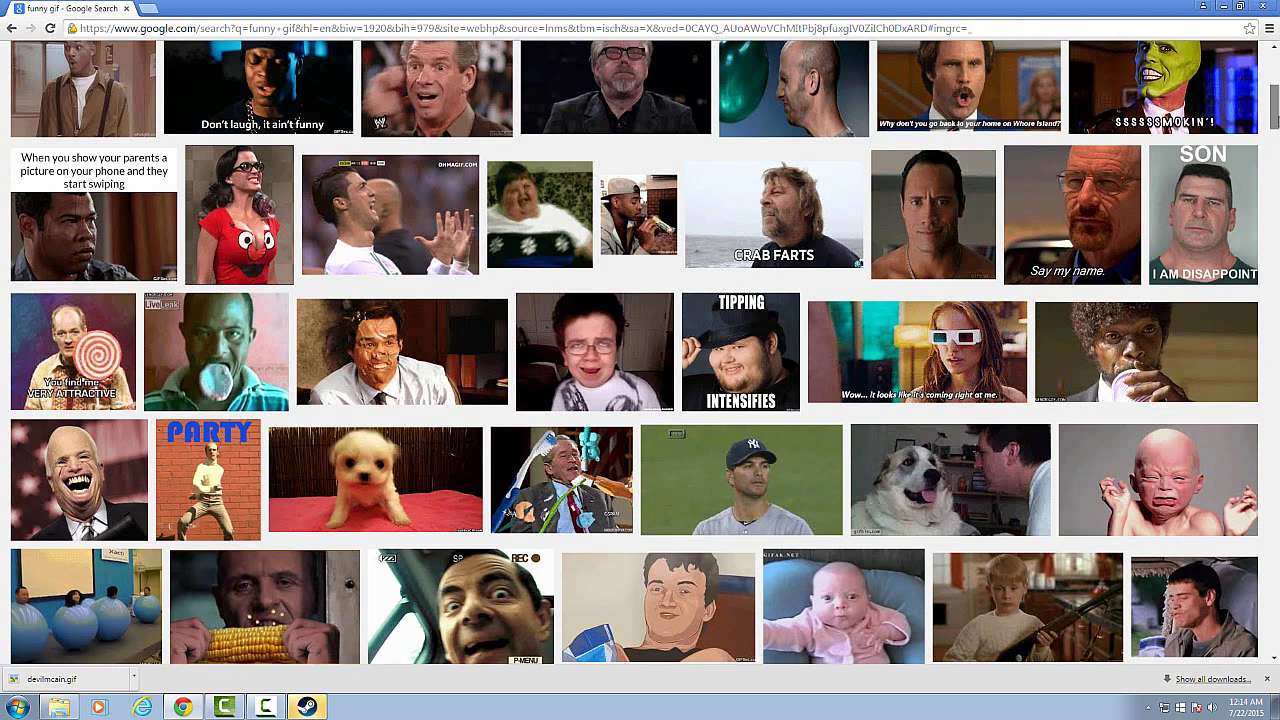
scroll(640, 352, up, 5)
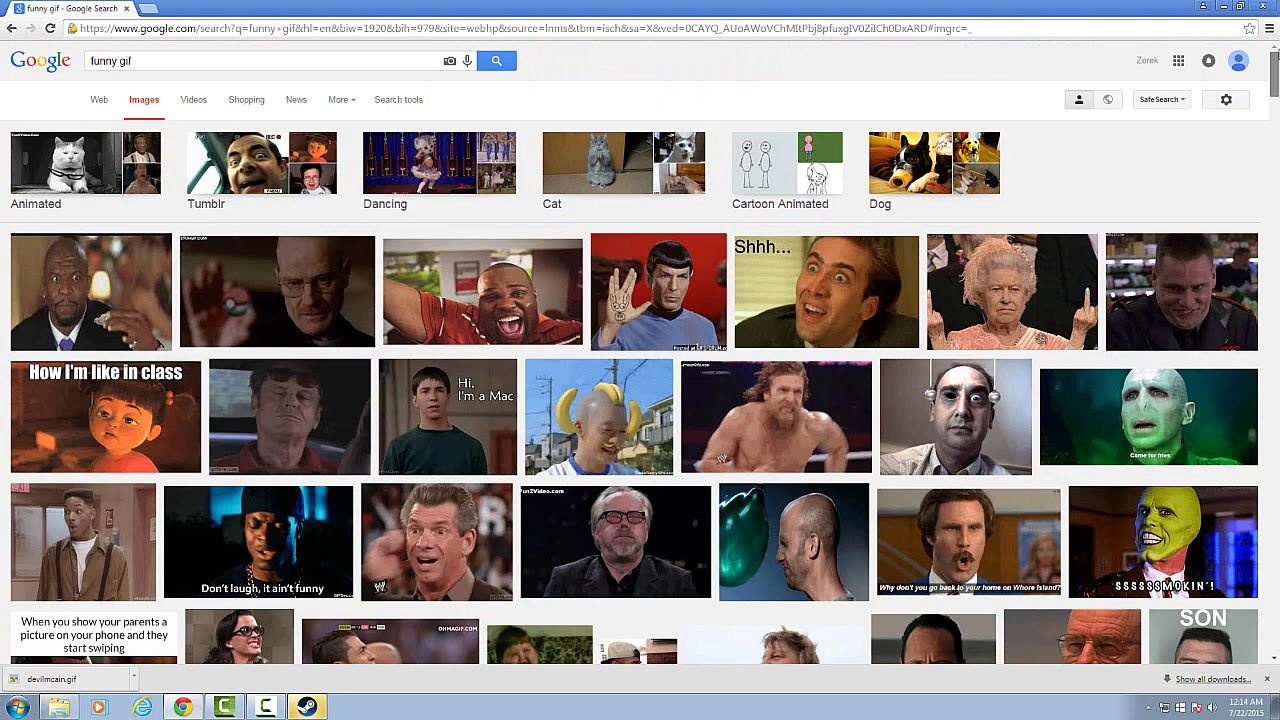
Step: Paste 'online converter' into a new tab's address bar and search for it
click(150, 9)
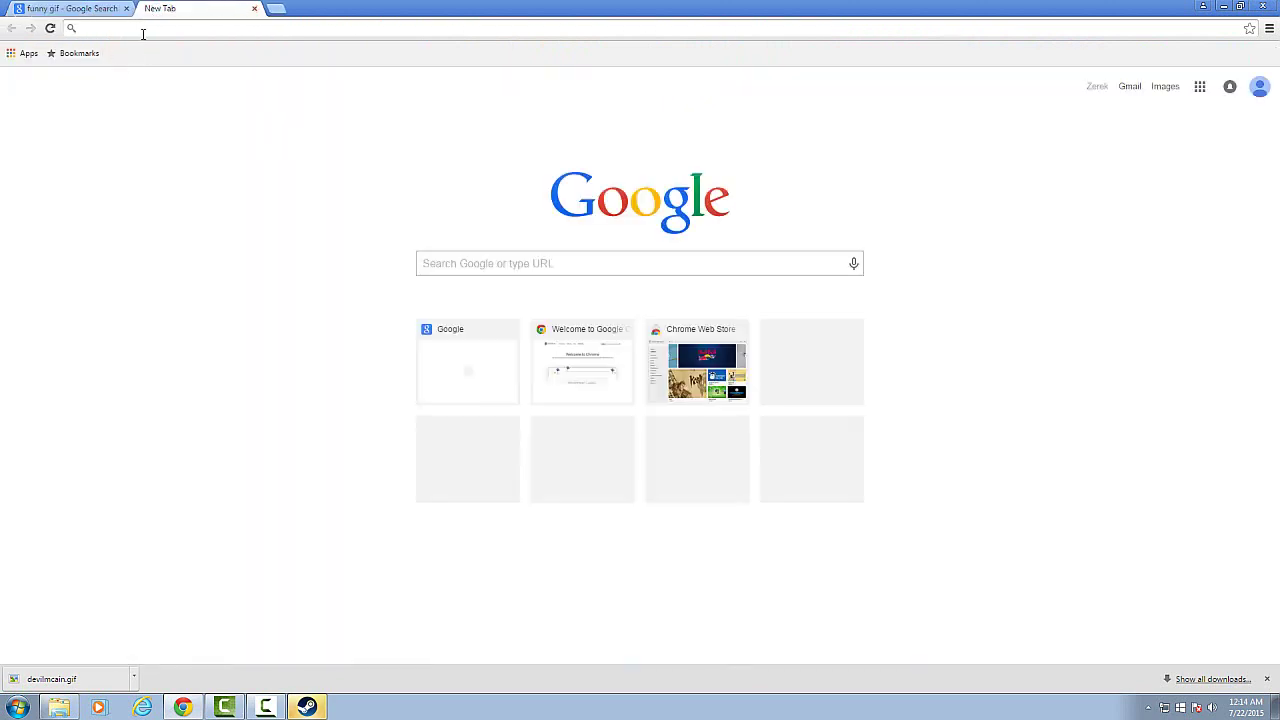
right_click(140, 34)
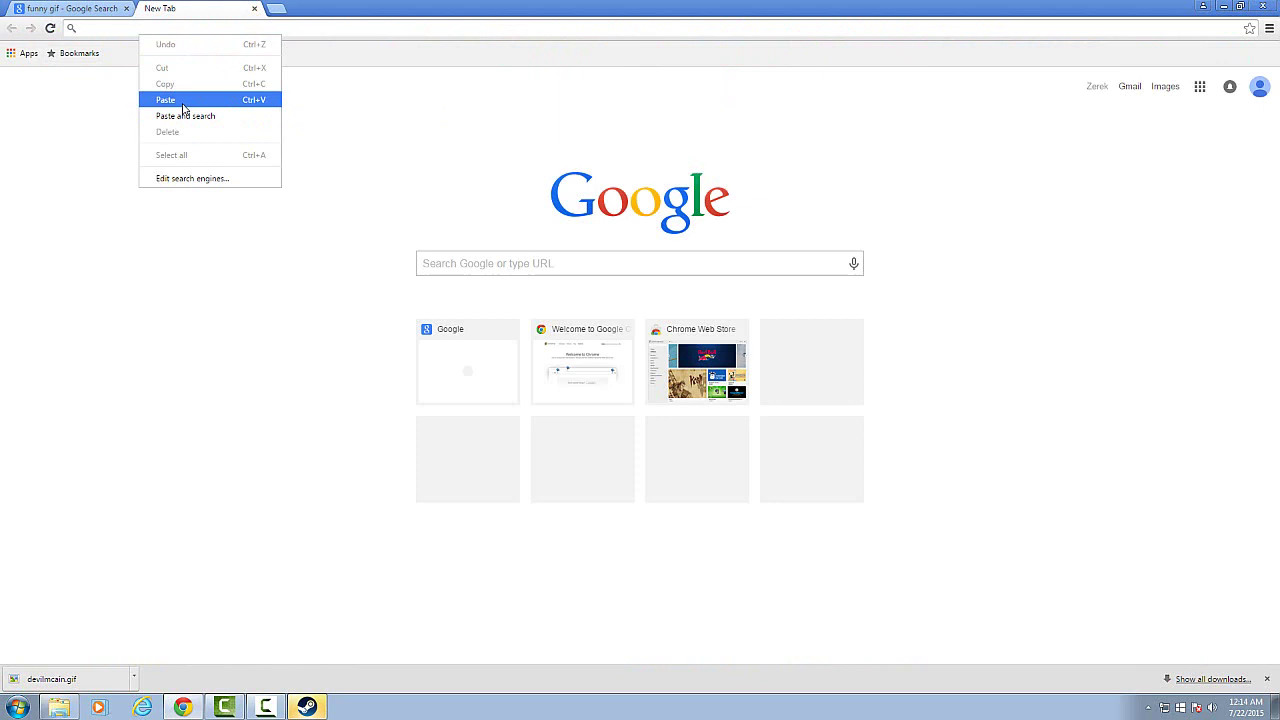
click(185, 100)
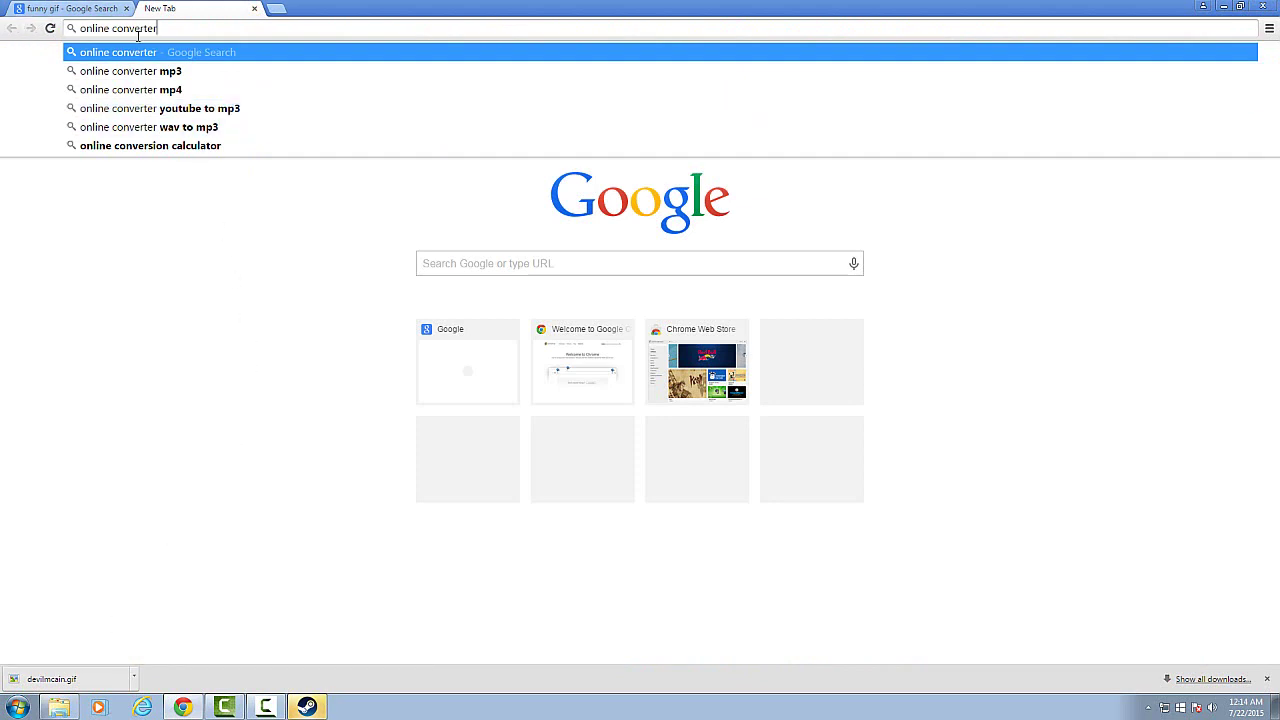
key(Return)
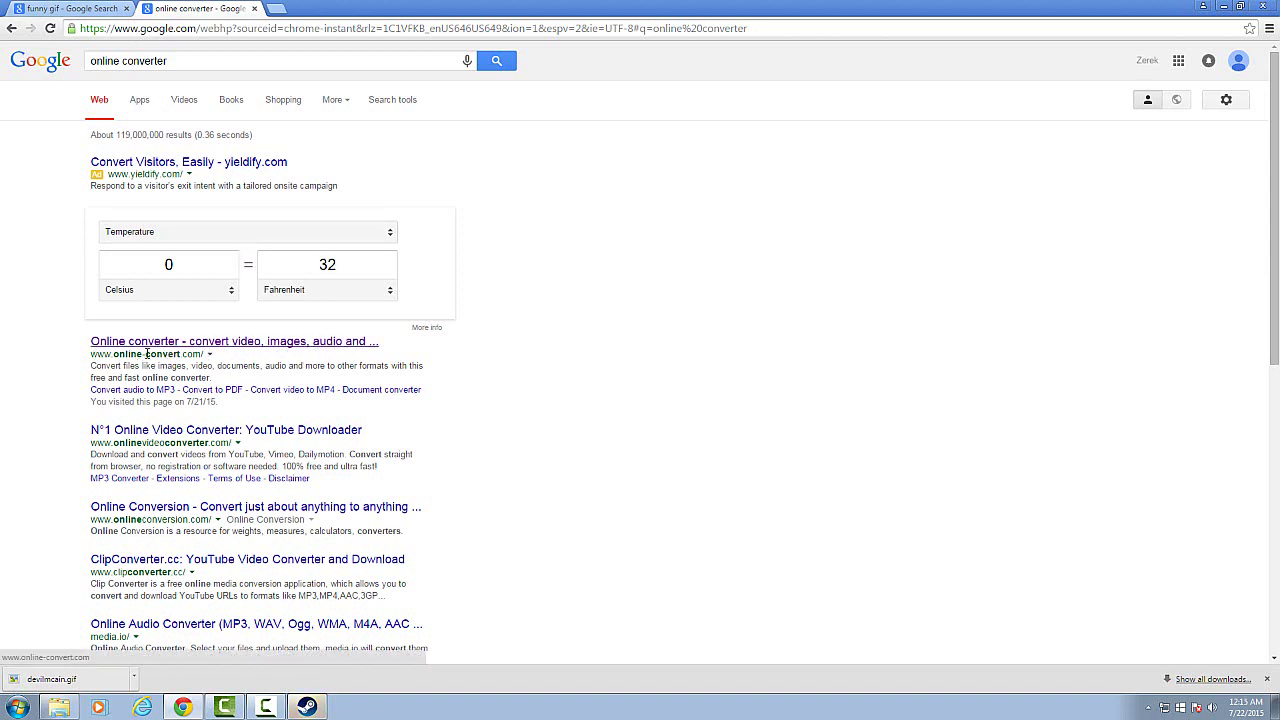
Step: On online-convert.com, upload devilmcain.gif and convert it to PNG images
click(142, 344)
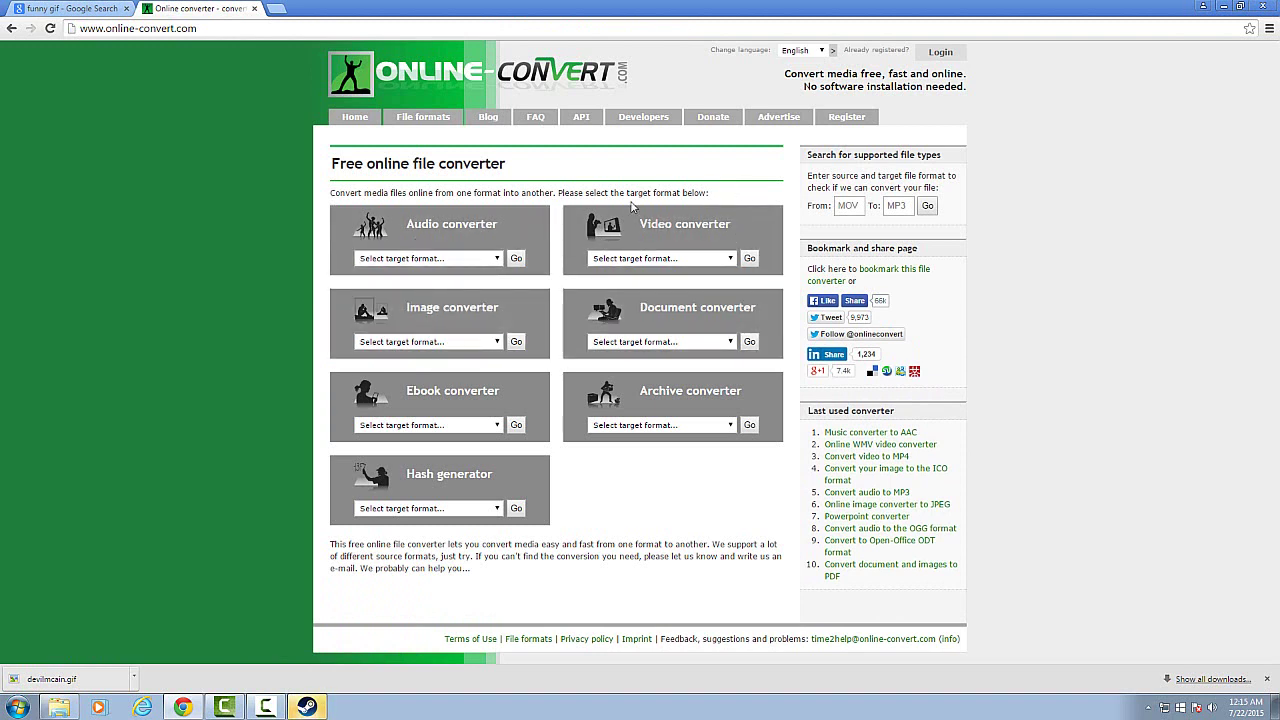
click(497, 342)
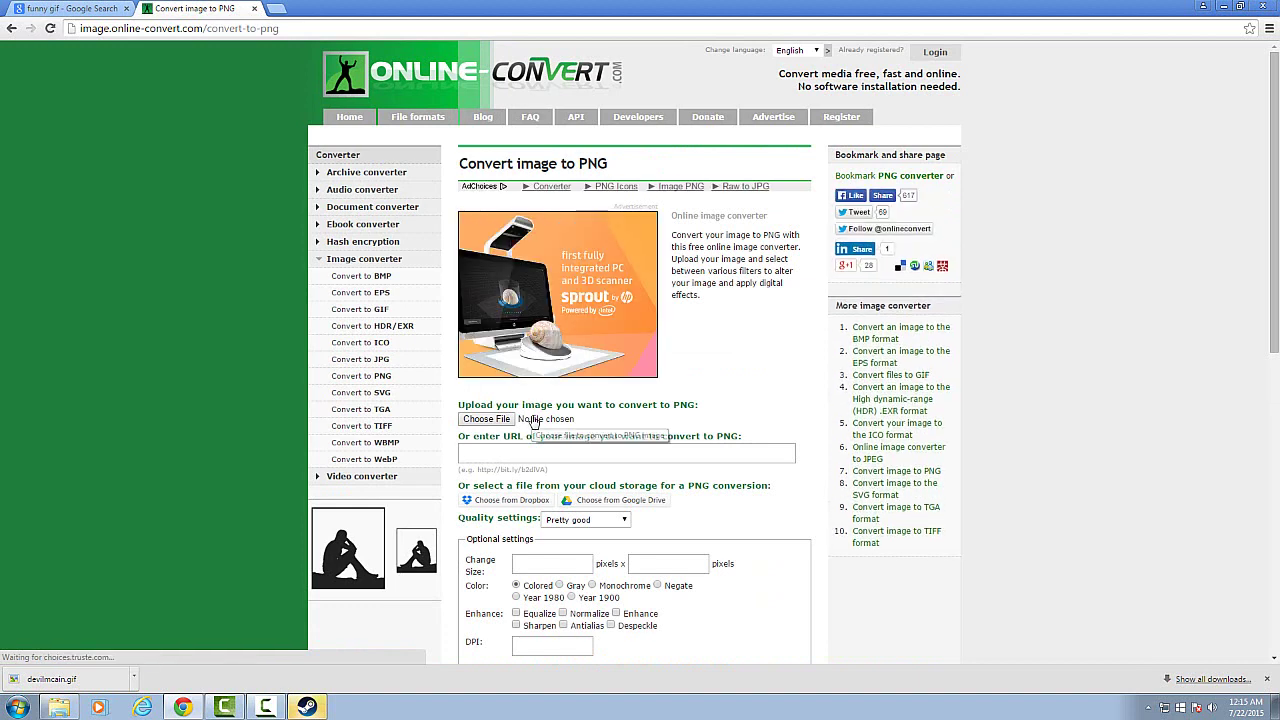
click(533, 422)
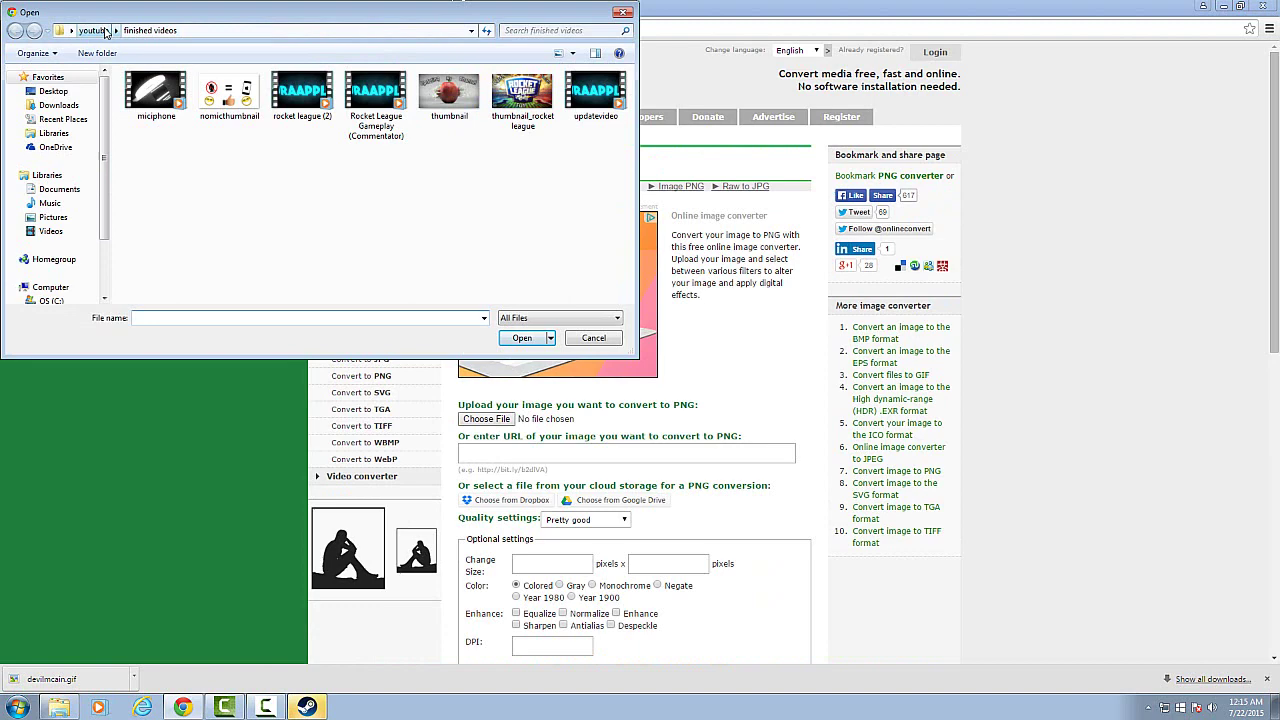
click(92, 30)
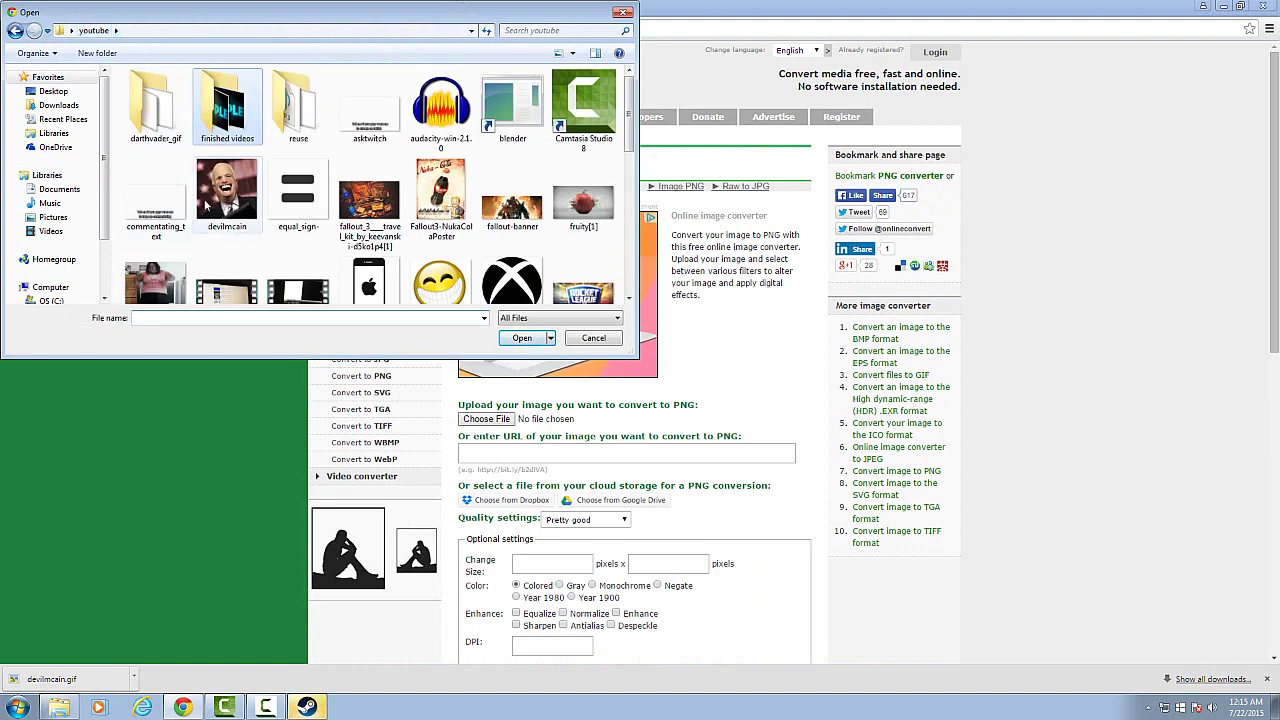
click(215, 198)
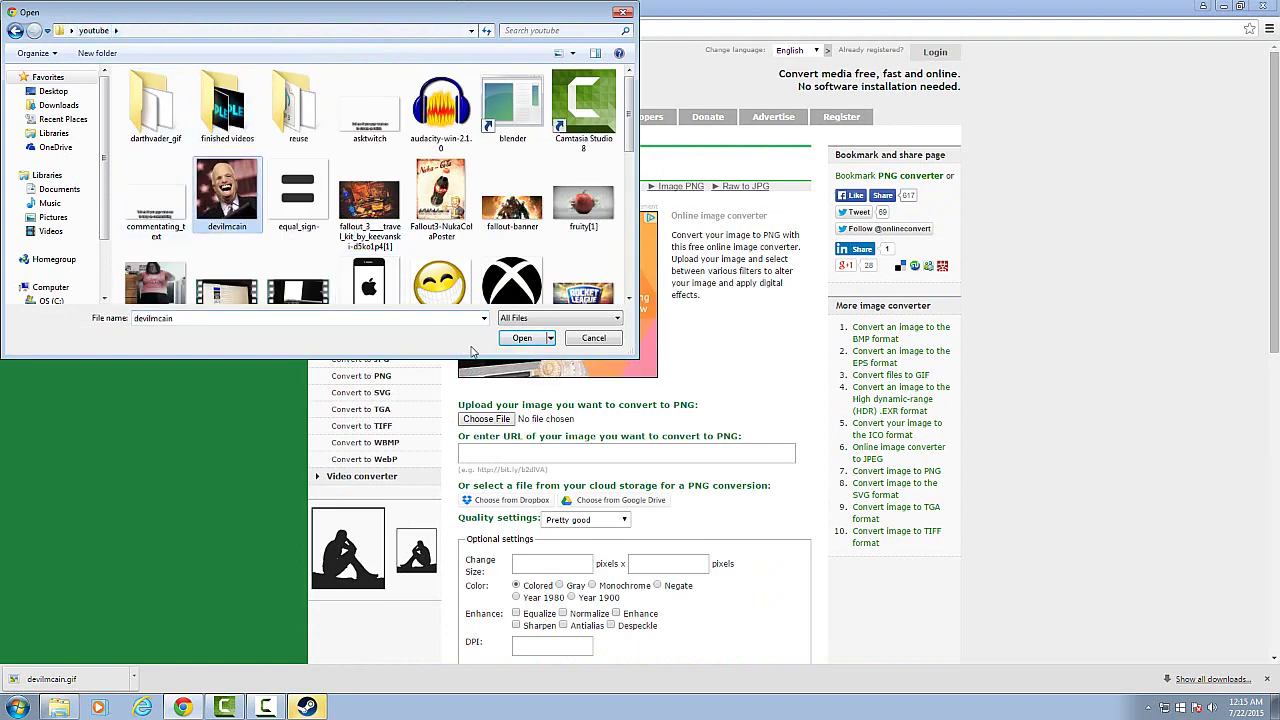
click(521, 339)
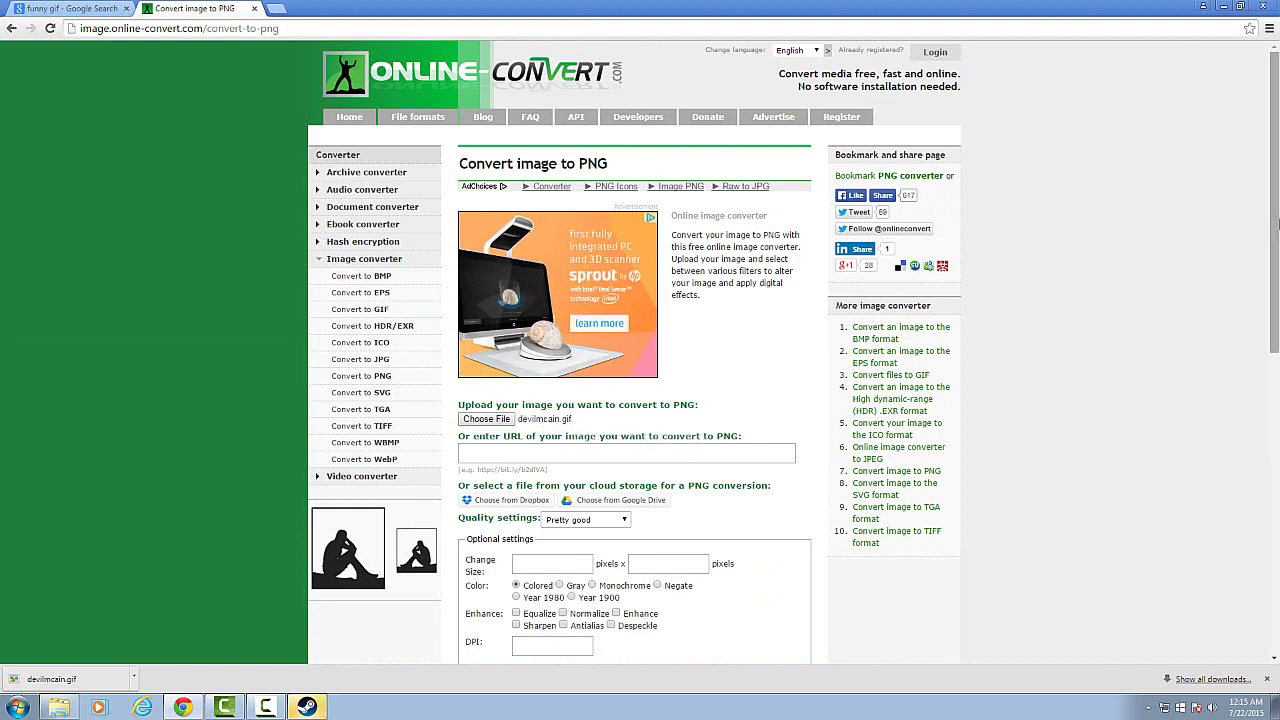
drag(1276, 222, 1277, 397)
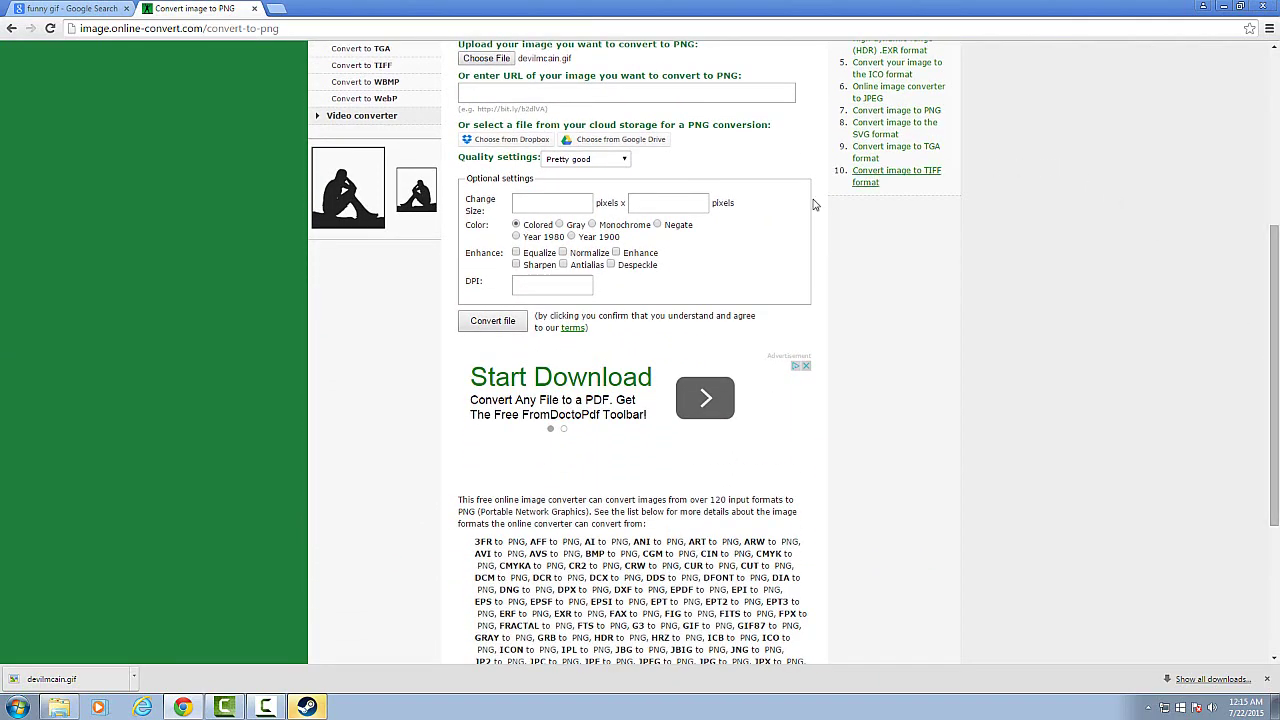
click(495, 321)
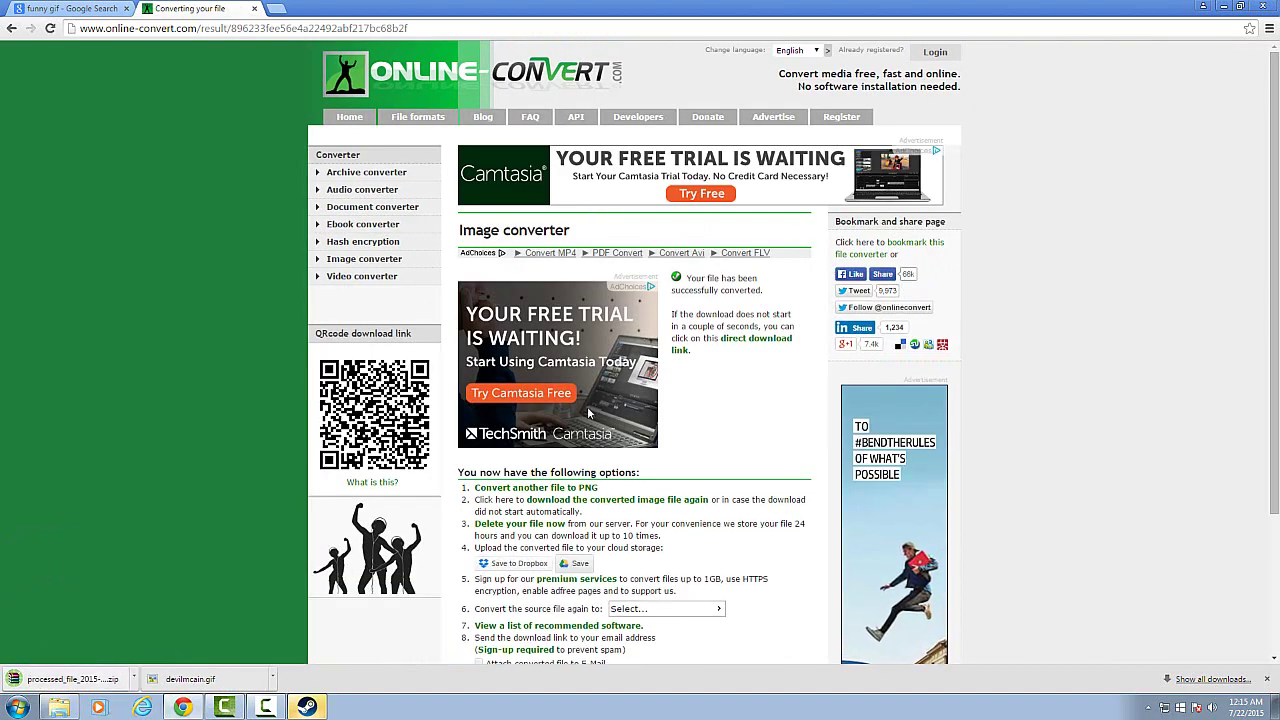
Step: Drag the downloaded processed_file zip onto the desktop and open it in WinRAR
key(super+Left)
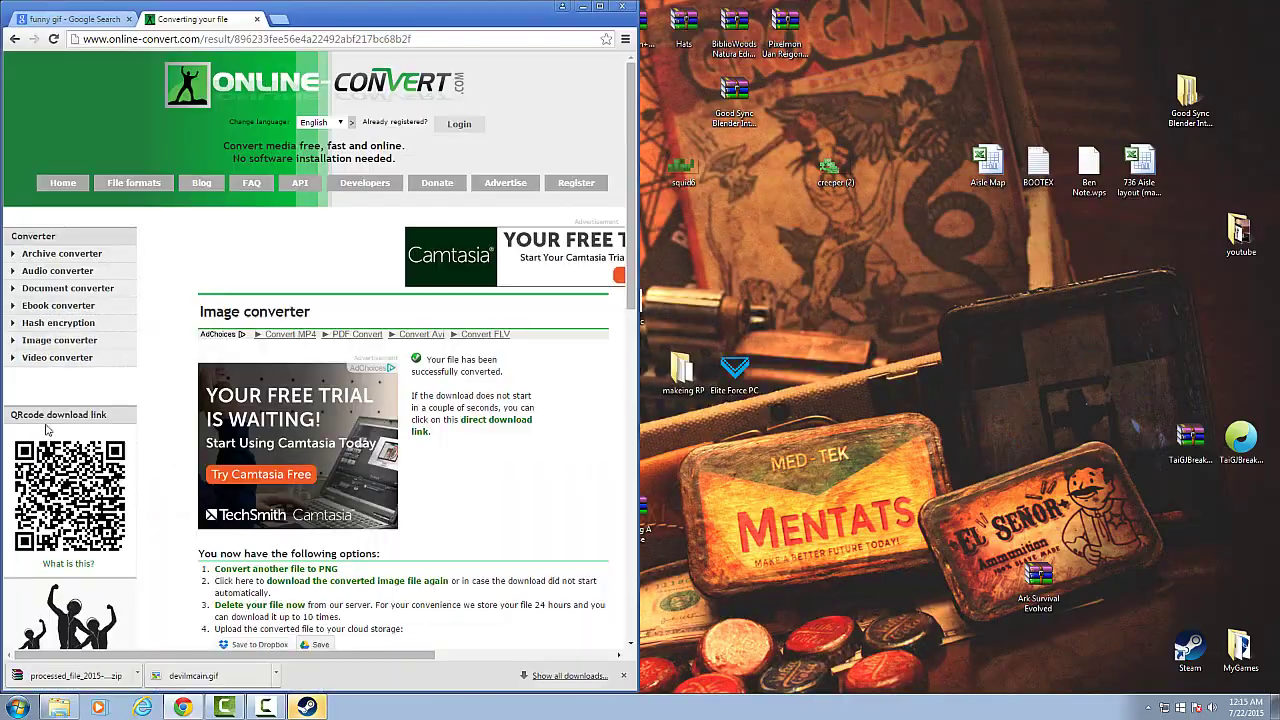
drag(70, 675, 958, 342)
click(585, 7)
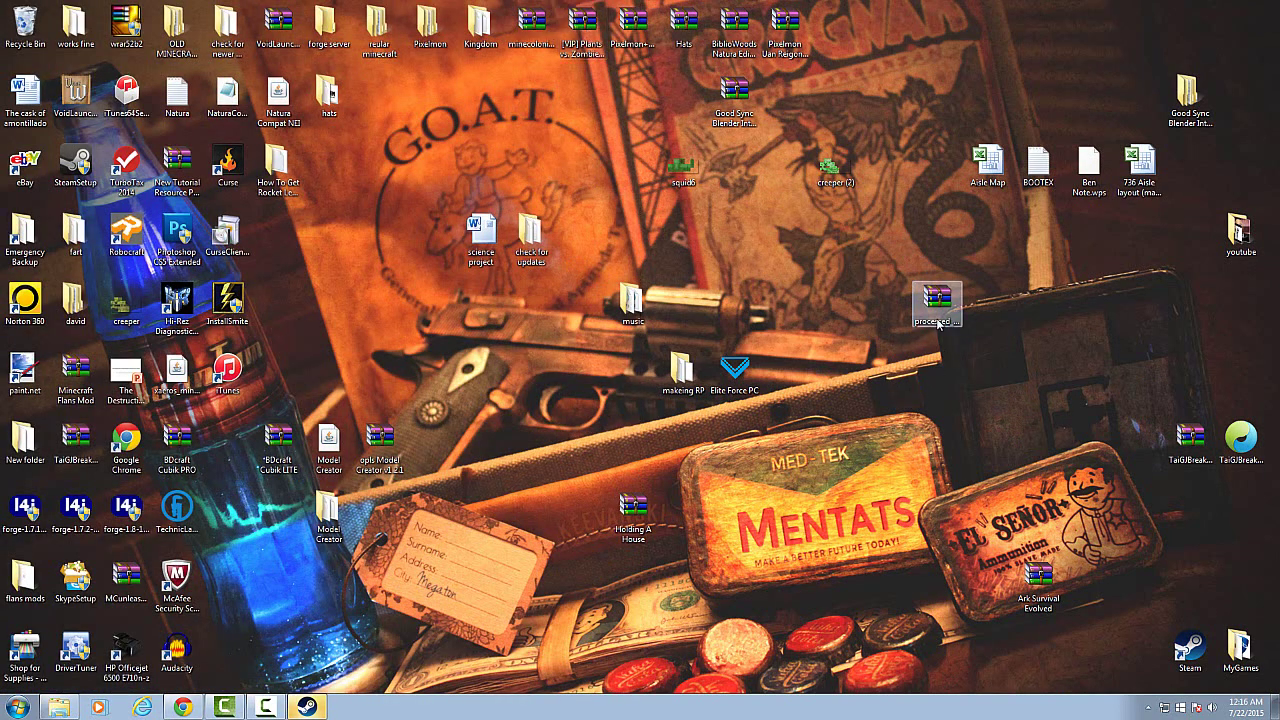
drag(940, 322, 835, 320)
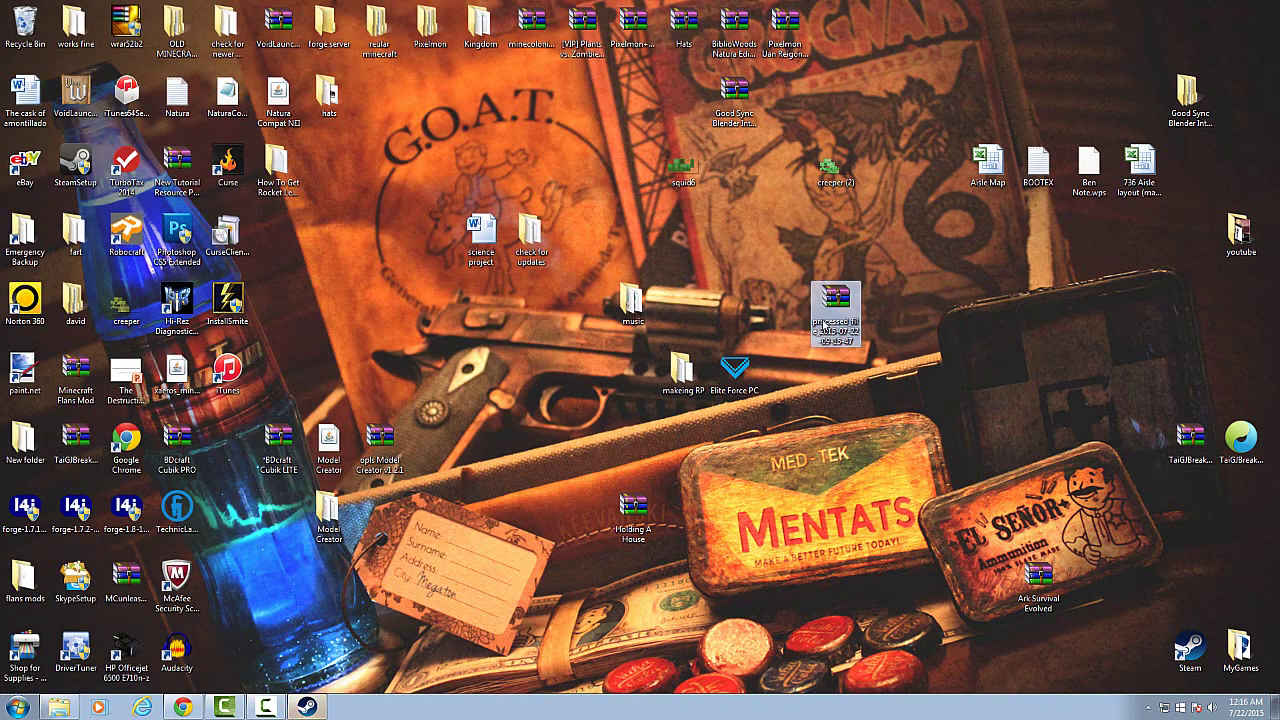
double_click(838, 312)
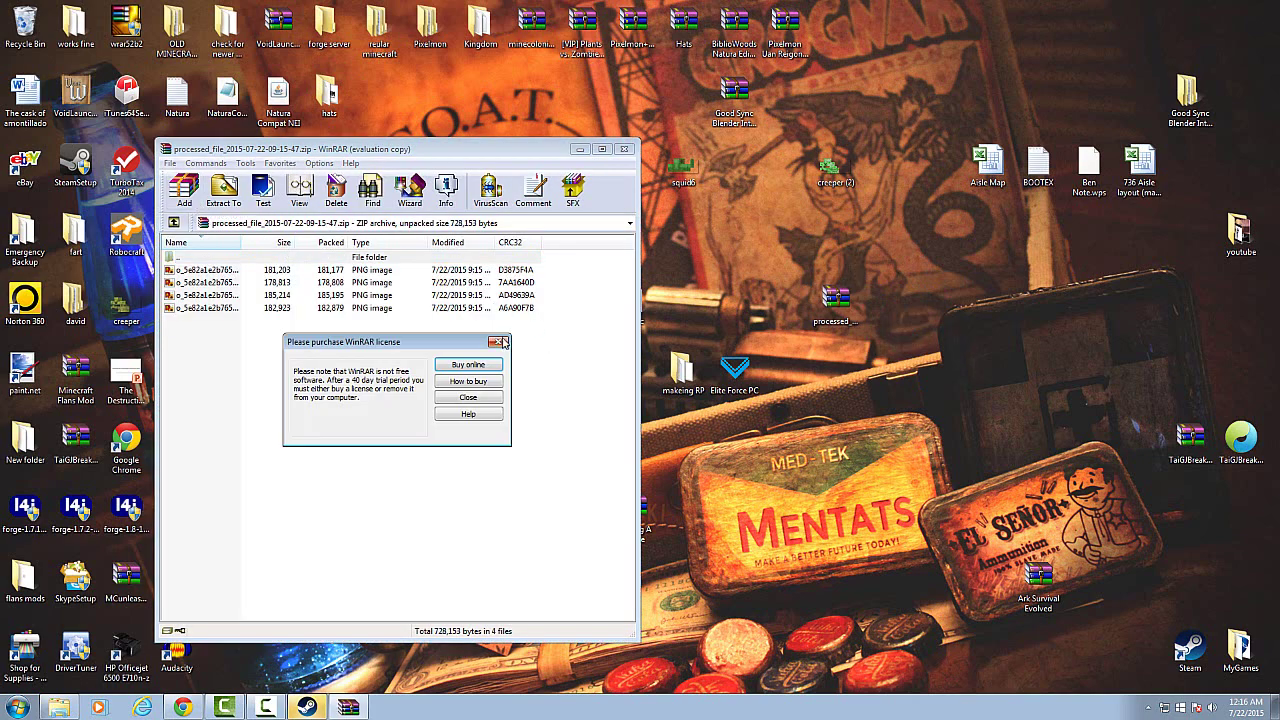
click(502, 342)
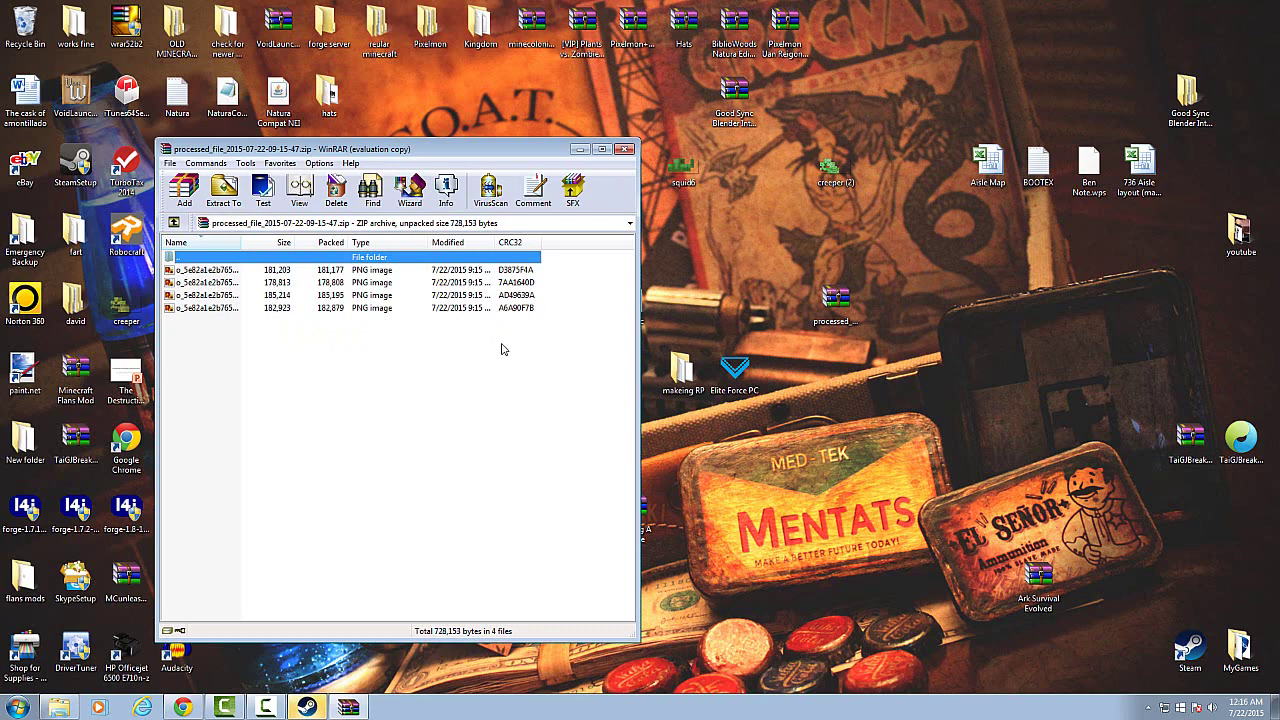
Step: Extract the archive's four PNG frames into the Desktop\youtube folder
click(224, 192)
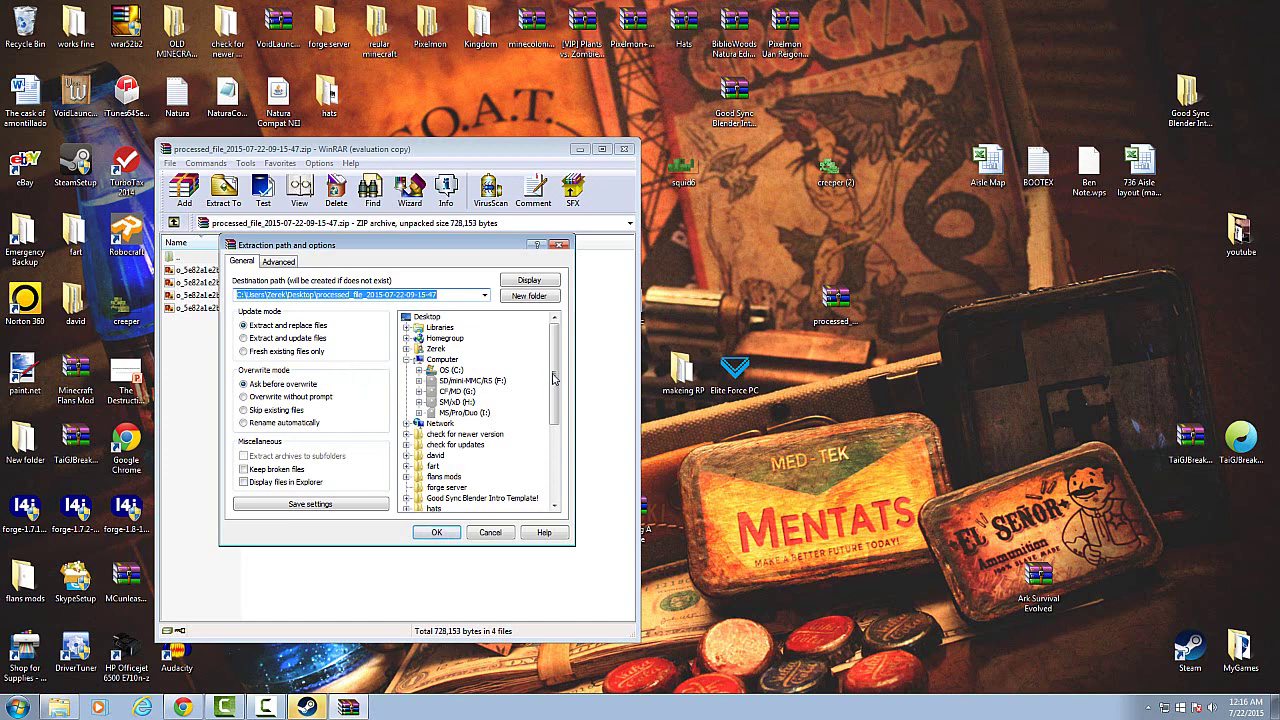
drag(555, 378, 562, 483)
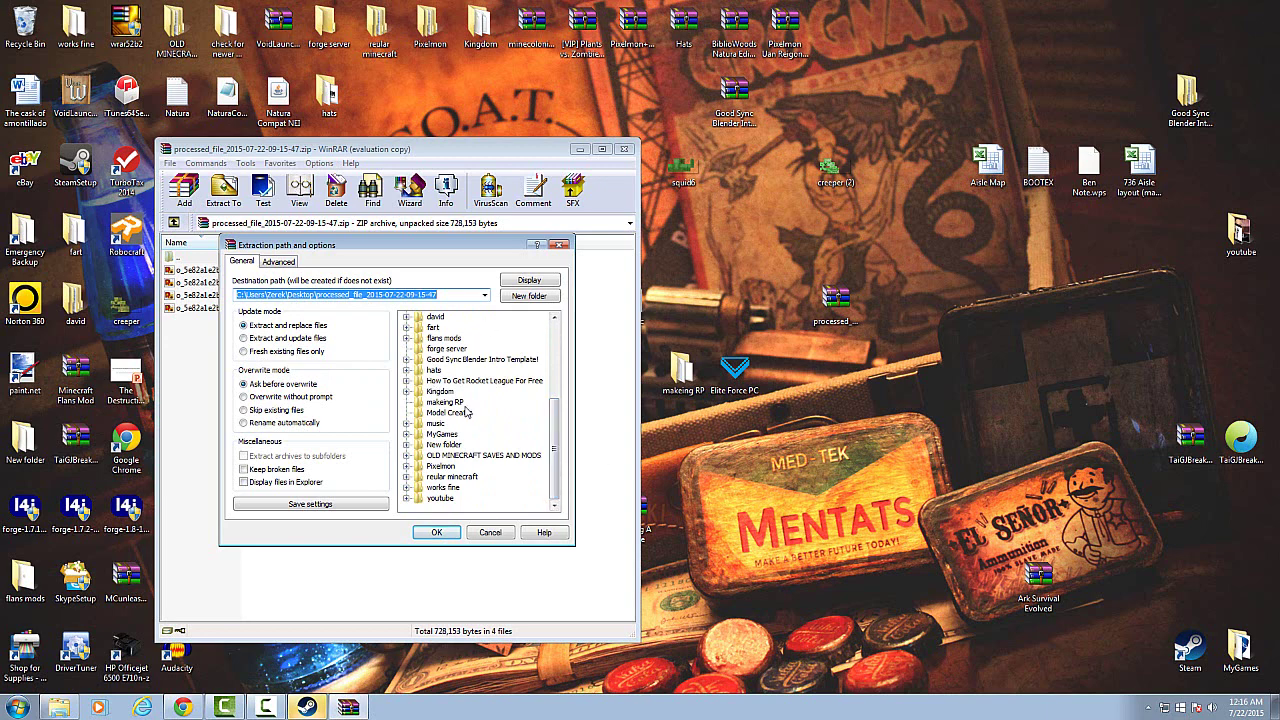
scroll(466, 411, up, 5)
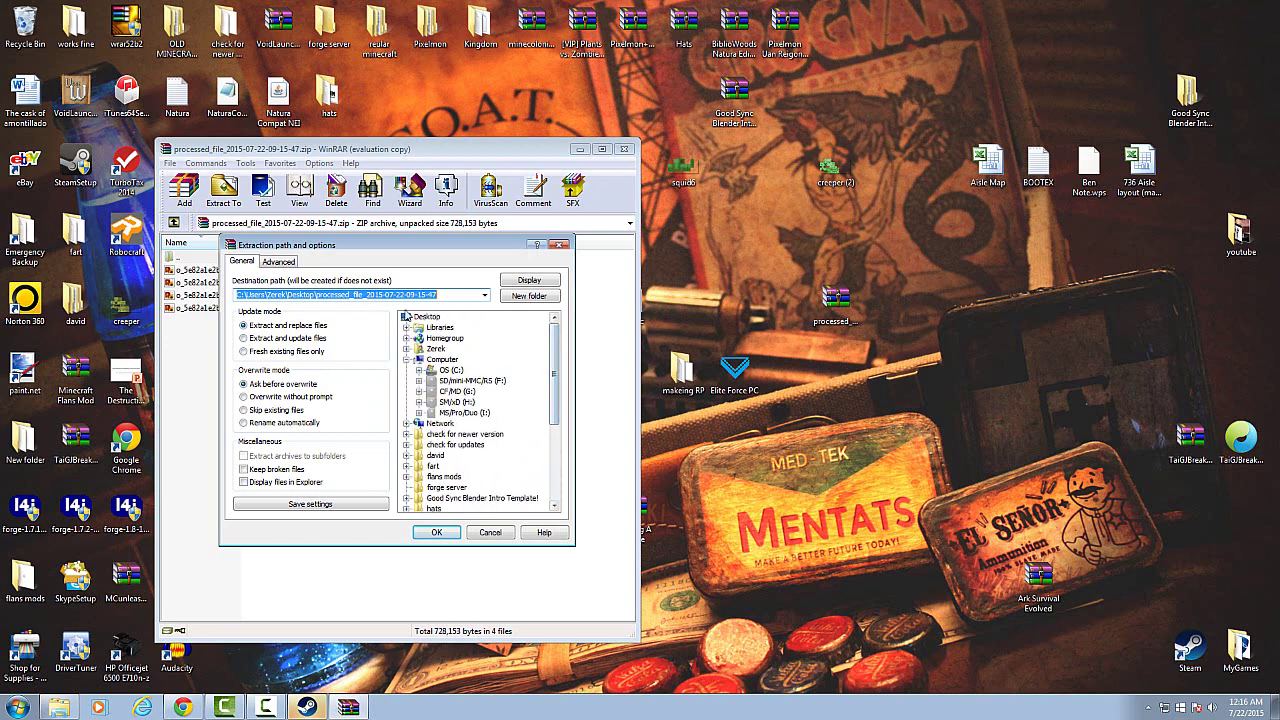
scroll(562, 383, down, 5)
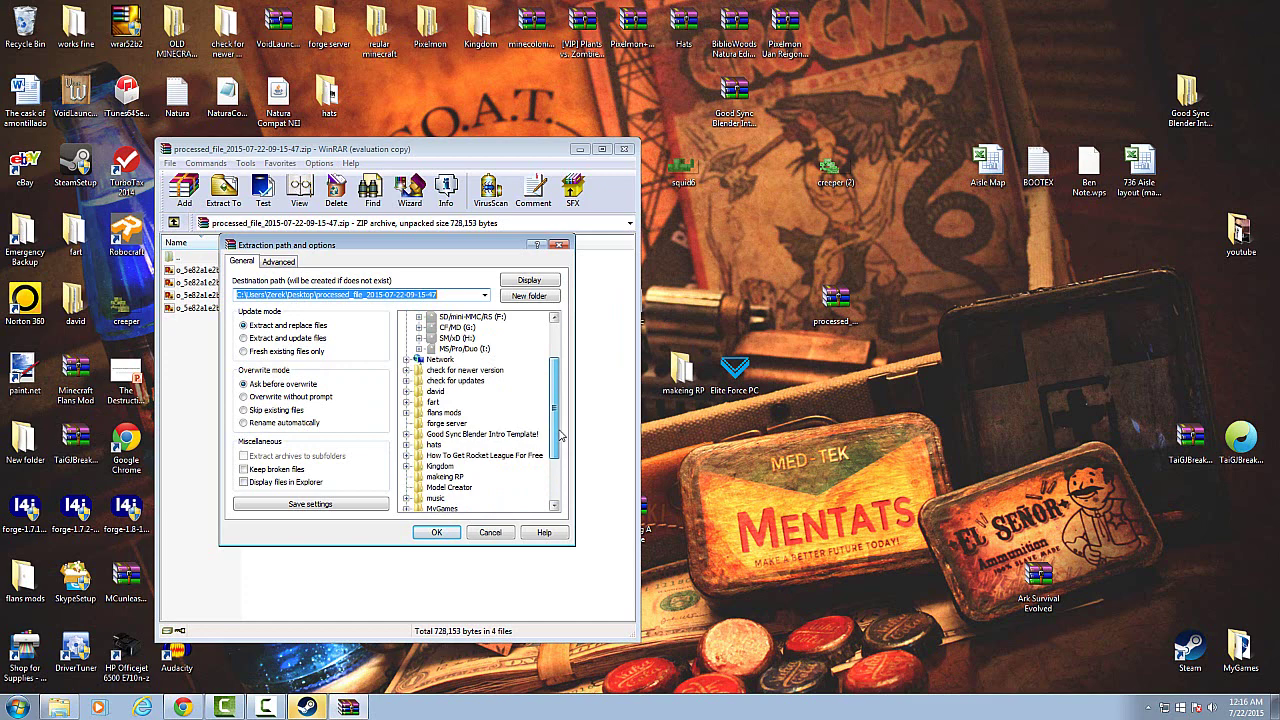
click(441, 499)
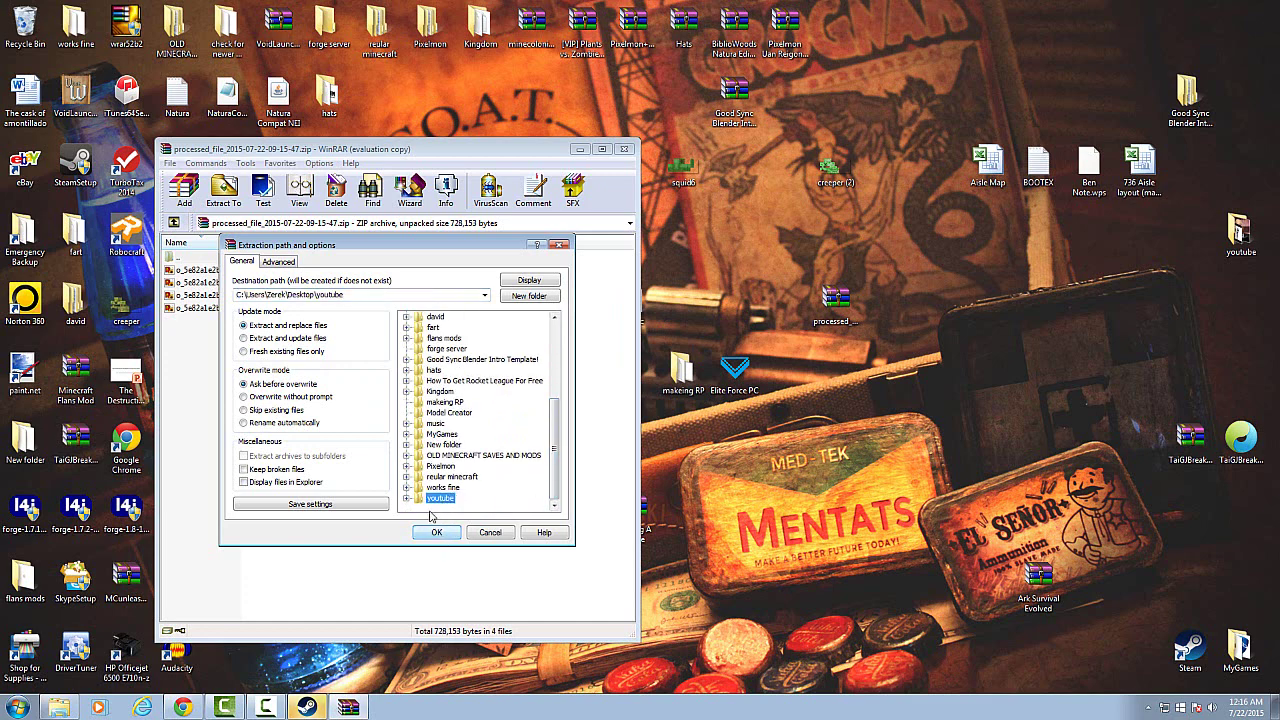
click(407, 498)
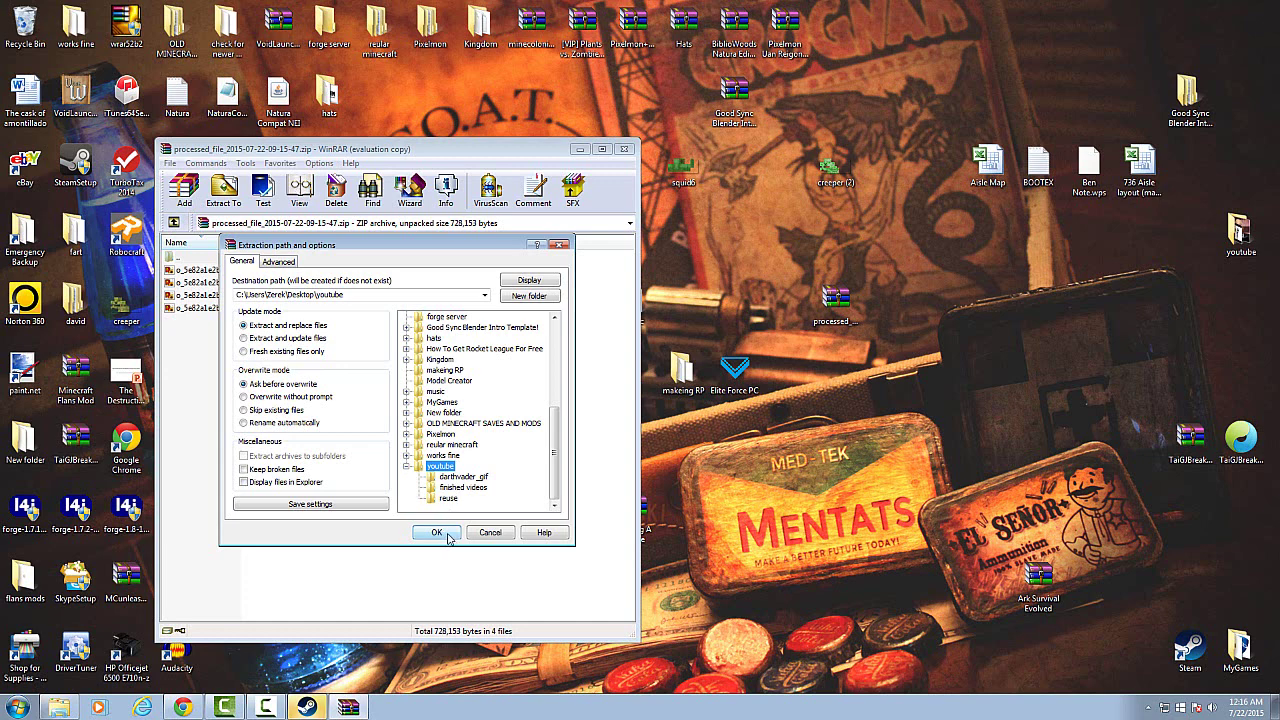
click(437, 532)
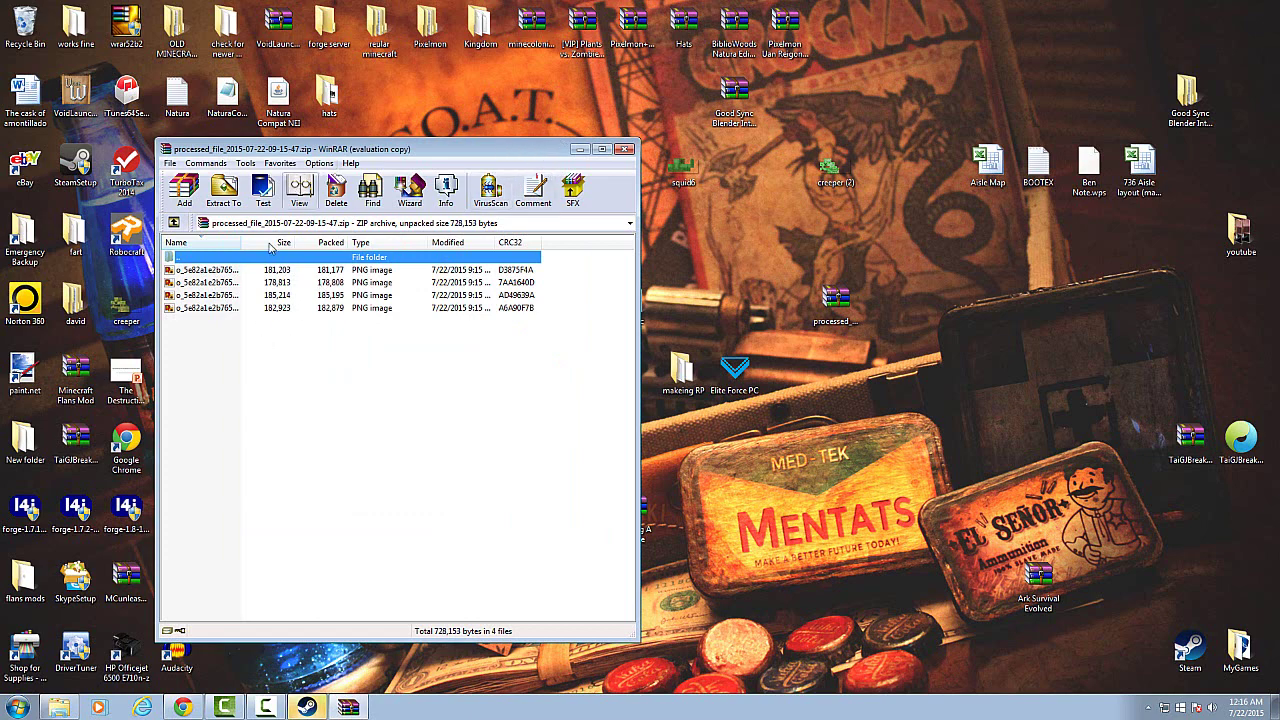
Step: Minimize WinRAR, open the desktop youtube folder, and snap its window to the left
click(578, 150)
double_click(1238, 232)
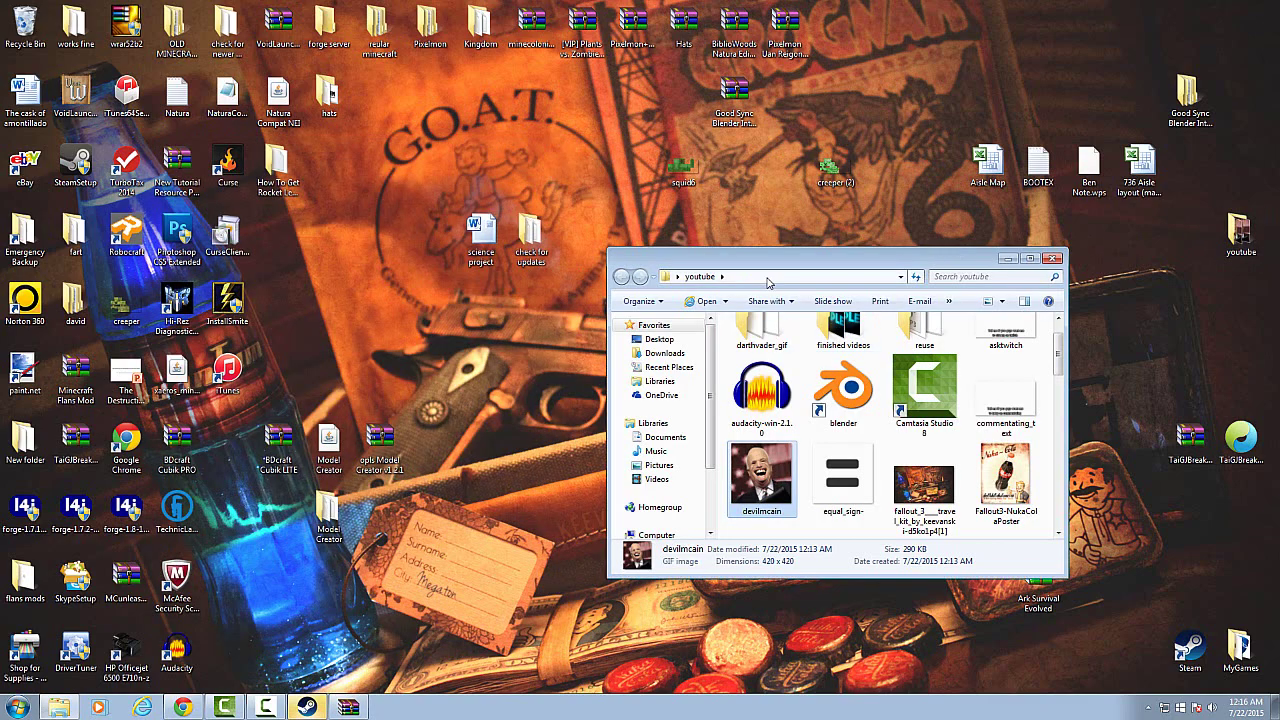
drag(763, 268, 28, 92)
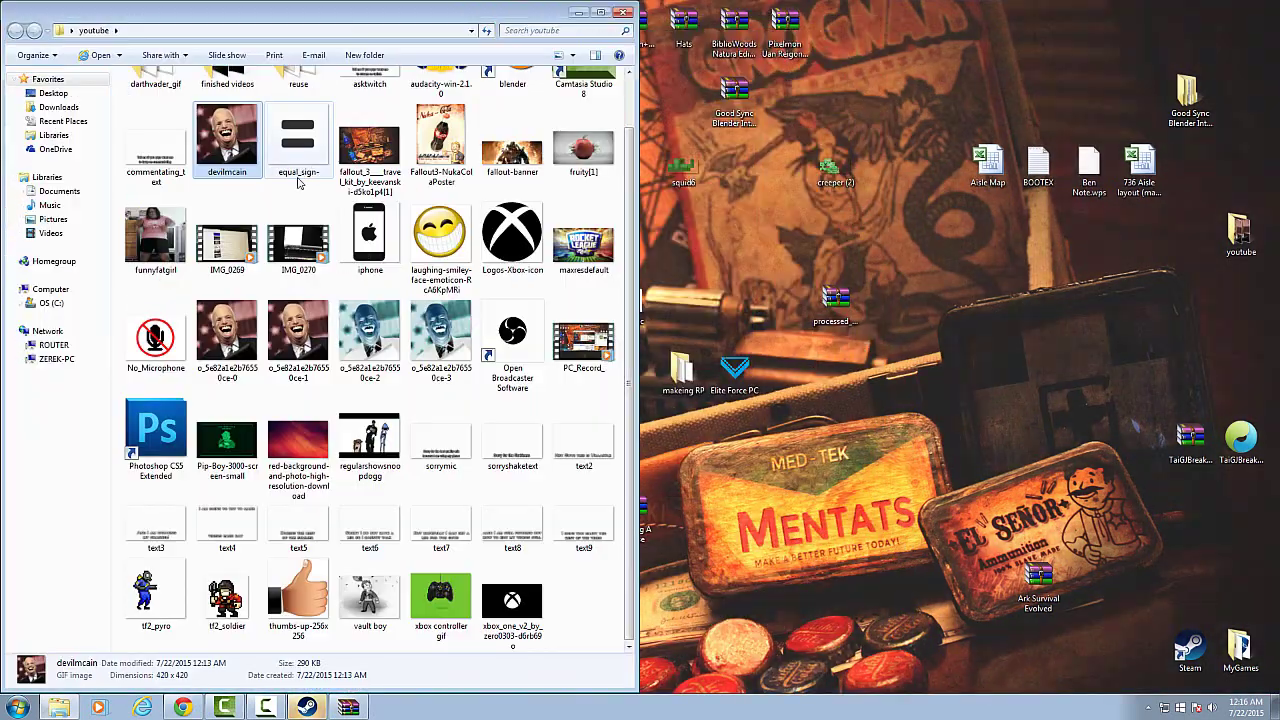
Step: Rename the -0 and -1 frame files to 0 and 01
click(240, 366)
right_click(240, 366)
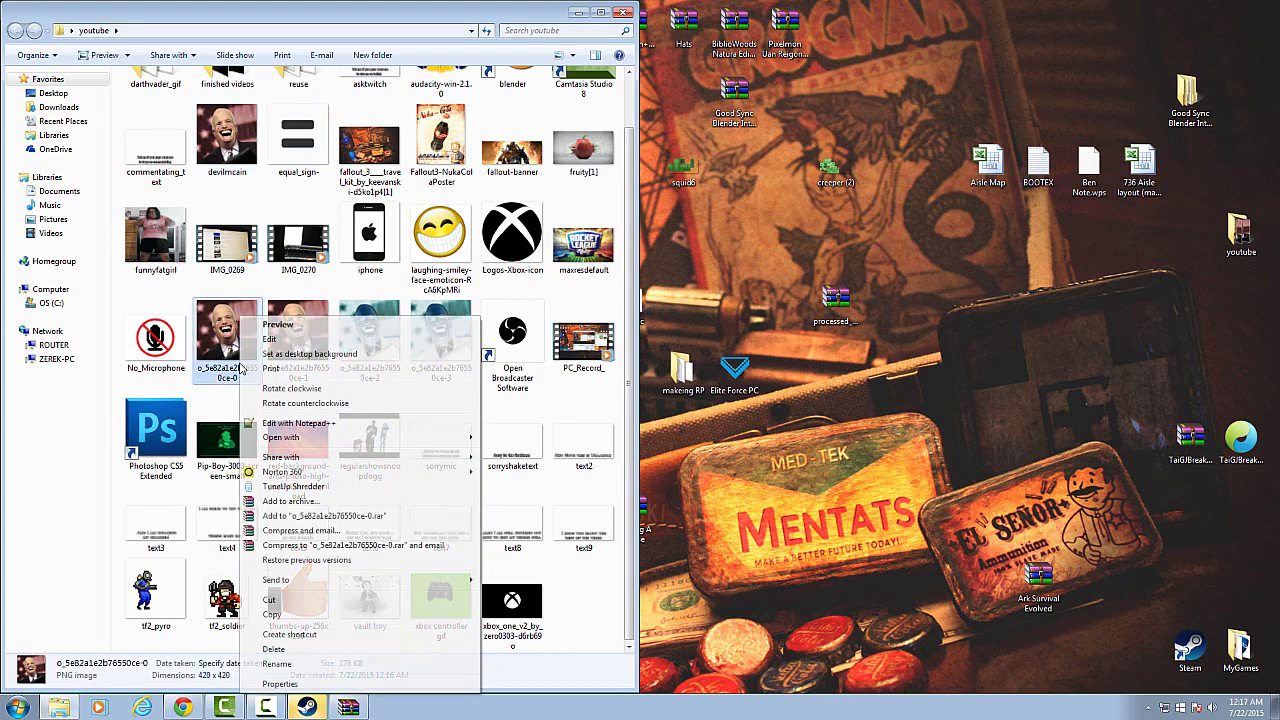
click(314, 664)
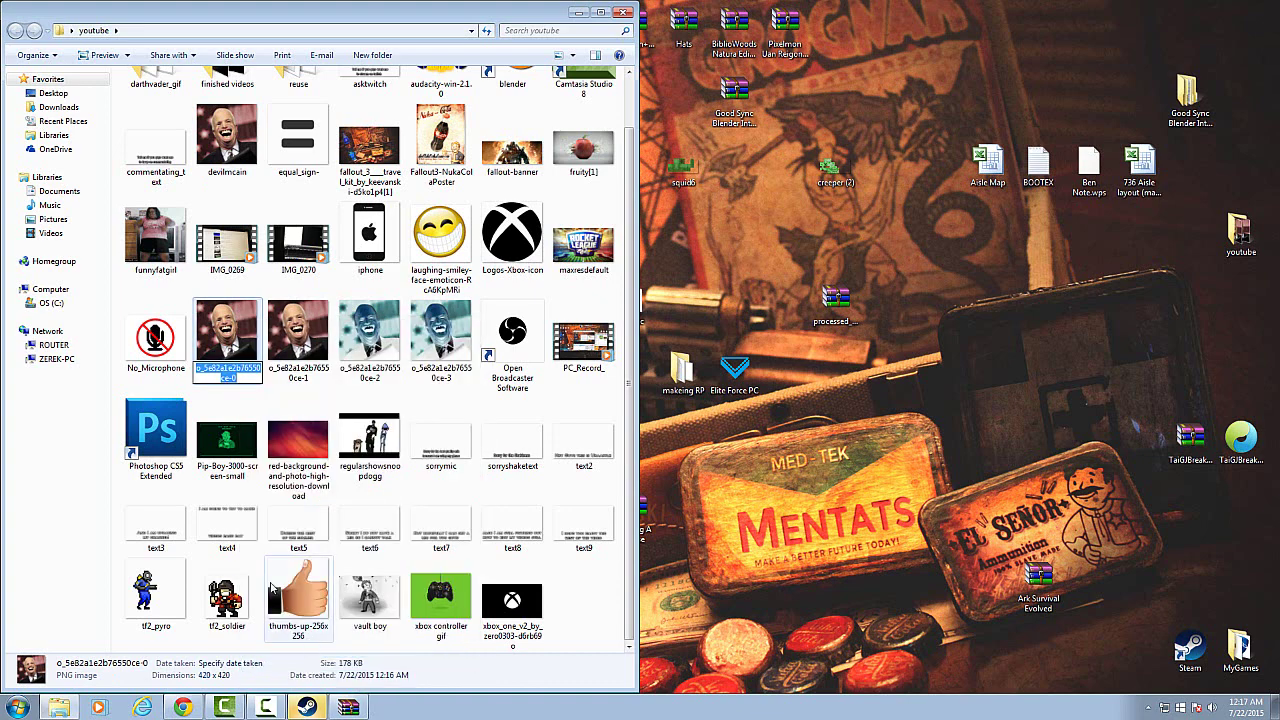
text(0)
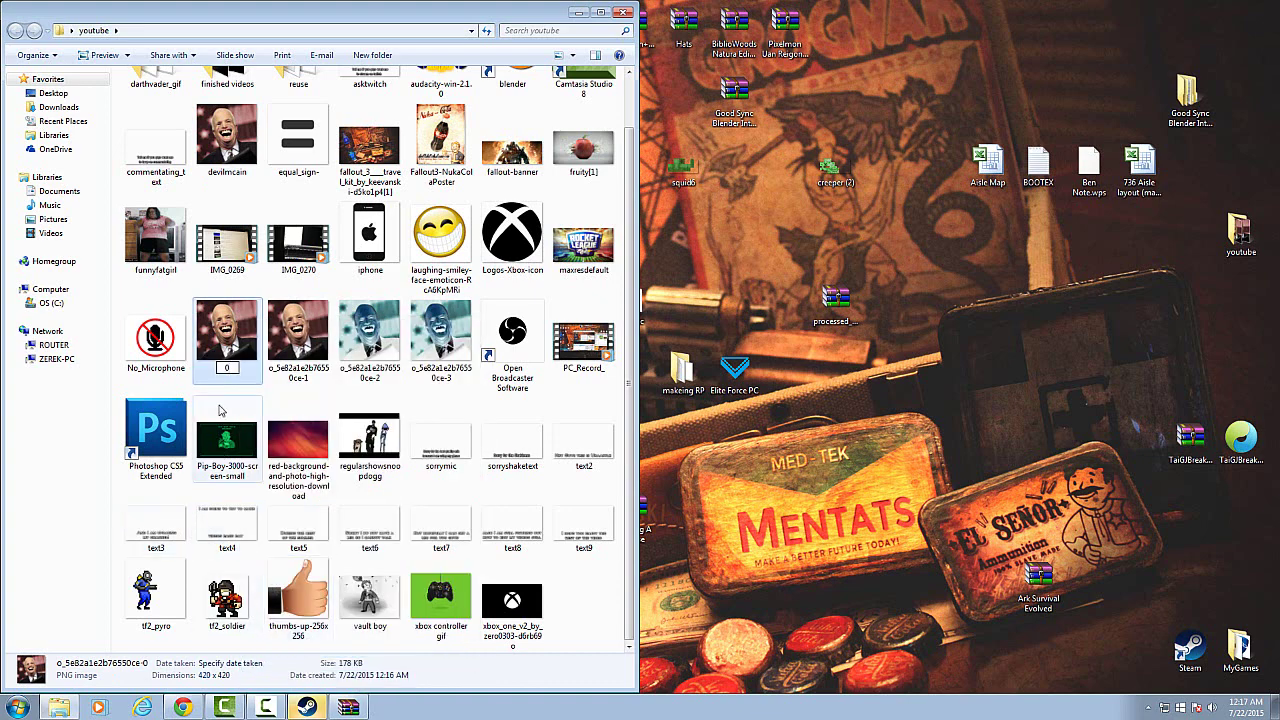
right_click(302, 385)
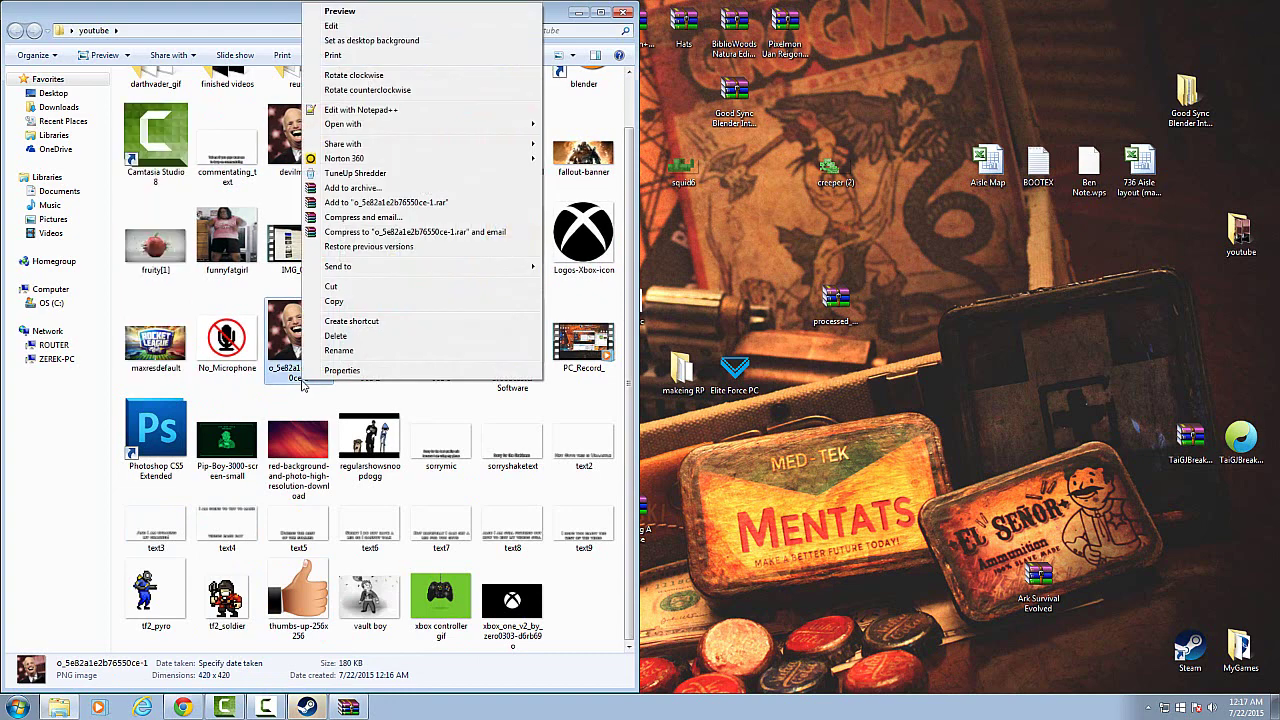
click(338, 350)
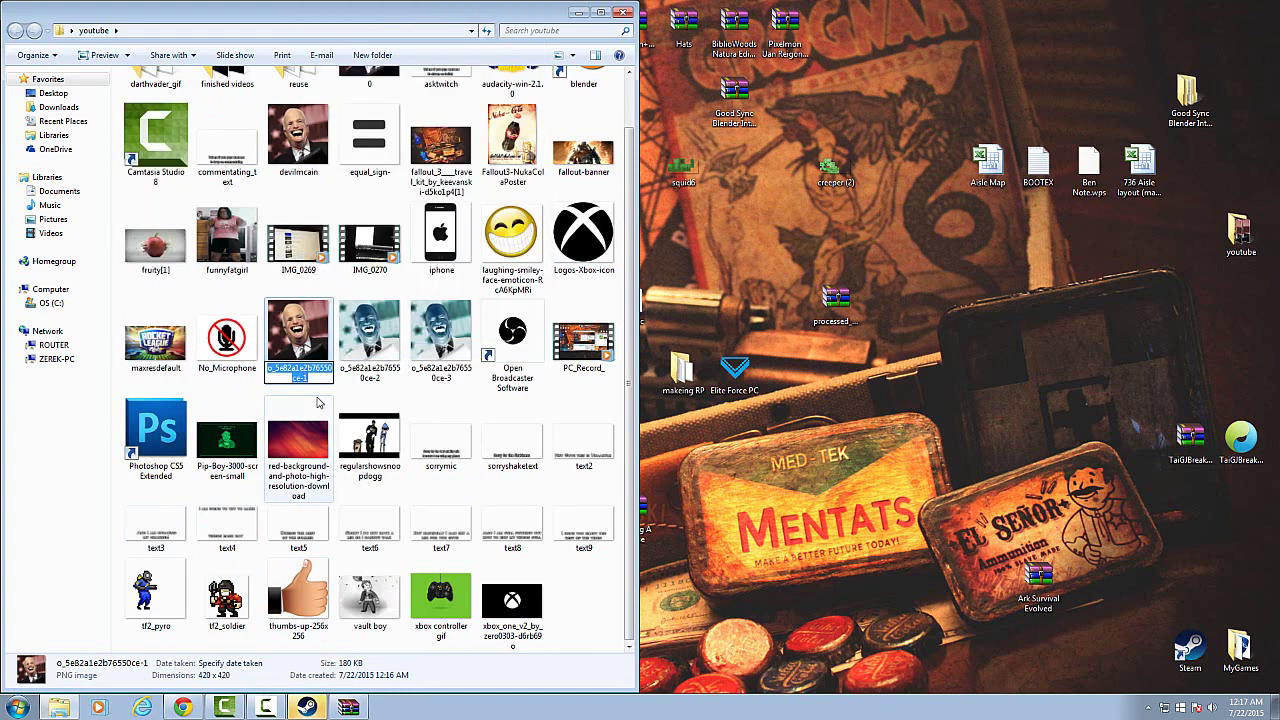
text(01)
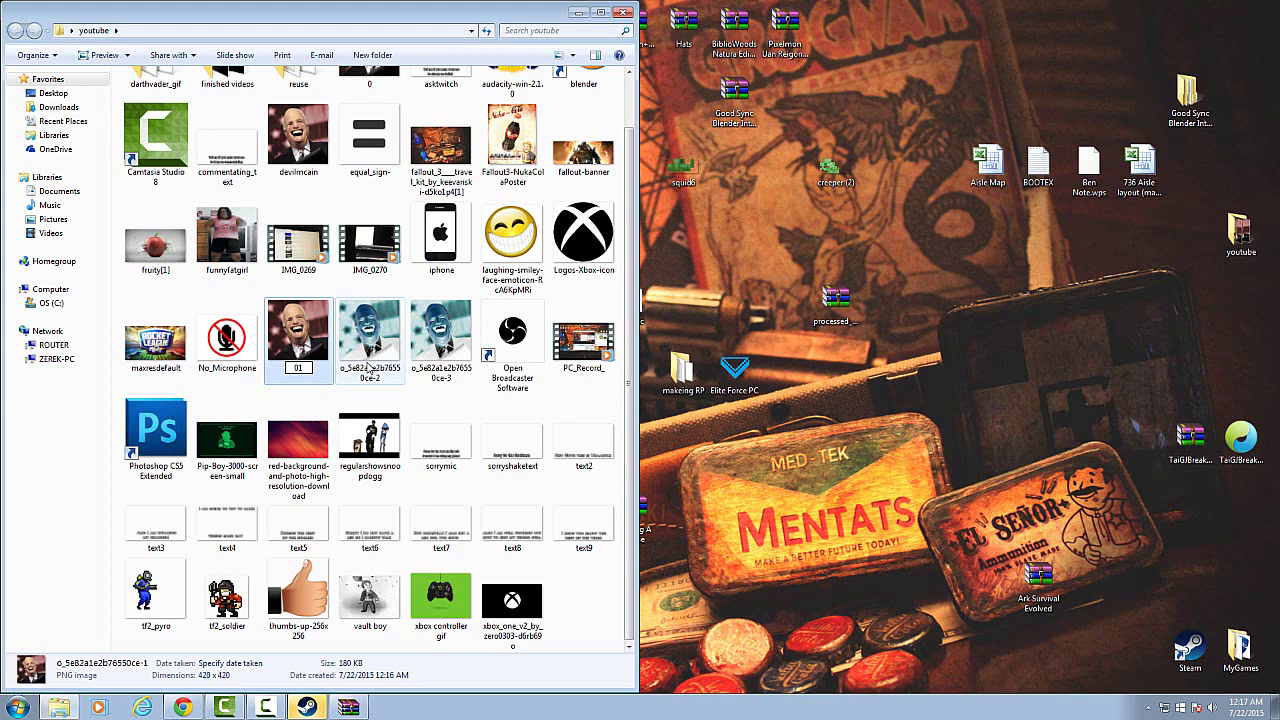
Step: Rename the -2 and -3 frame files to 2 and 3
right_click(369, 369)
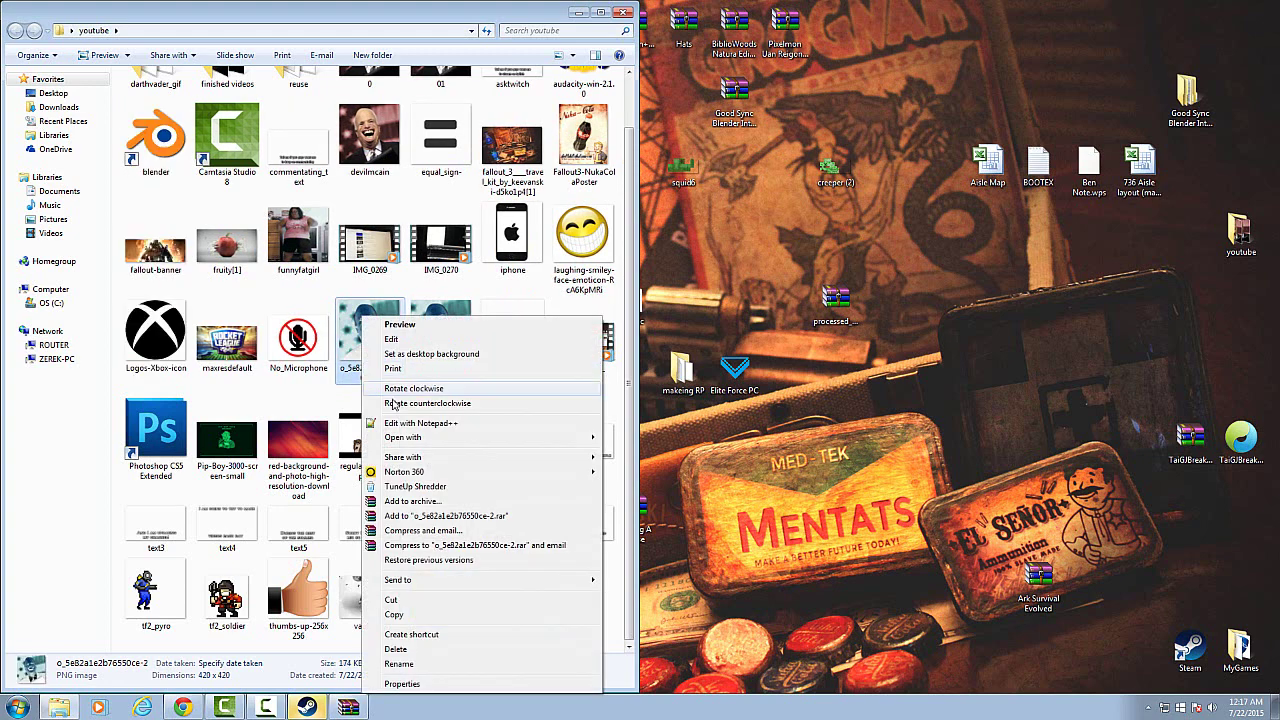
click(396, 664)
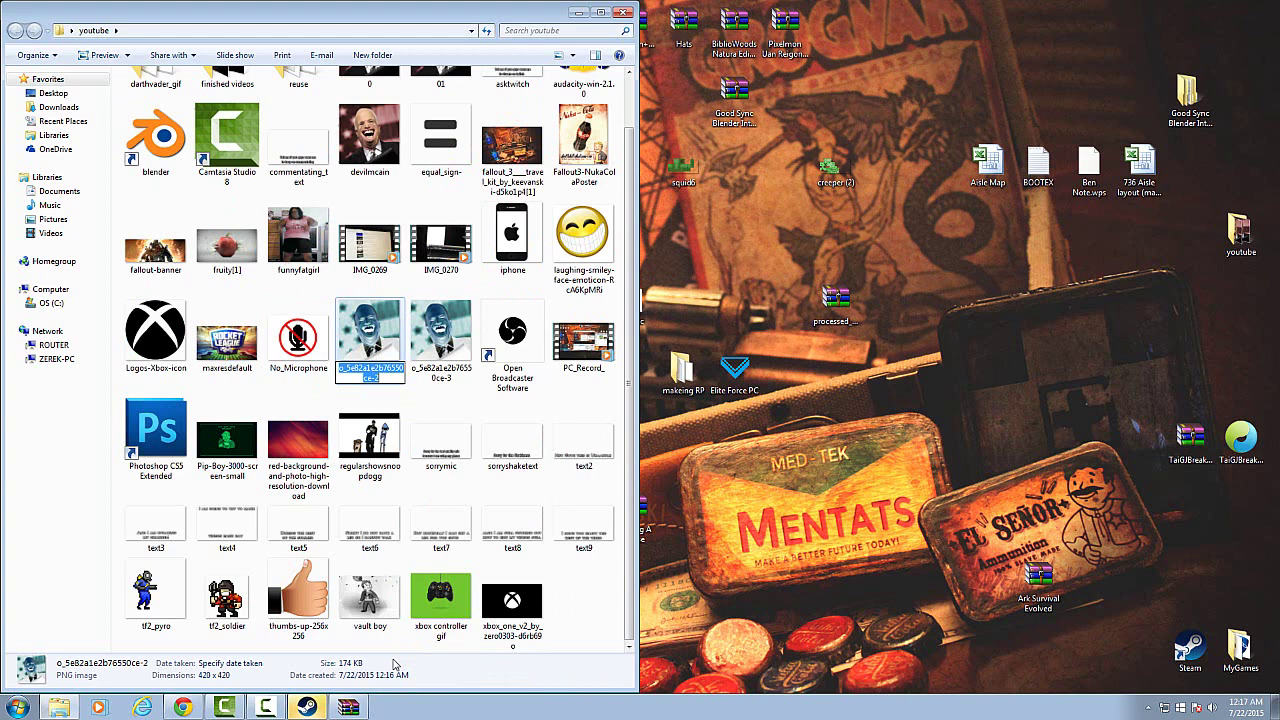
text(2)
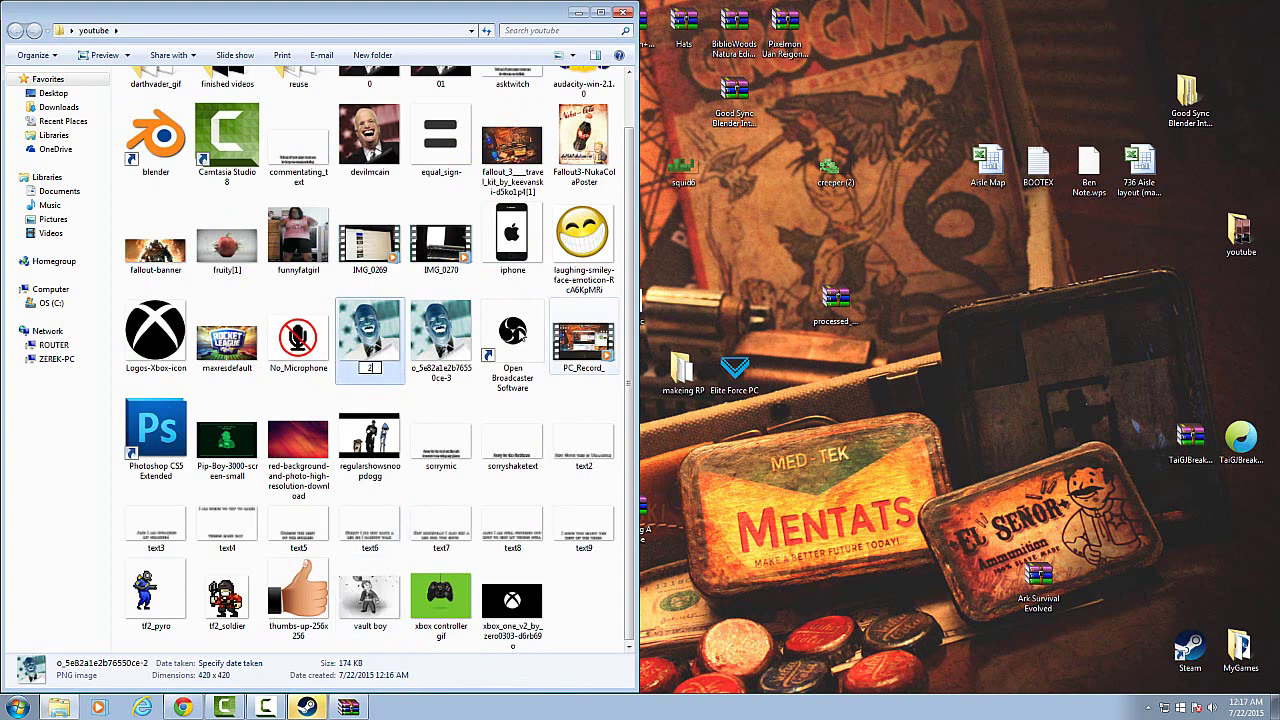
click(441, 386)
right_click(441, 386)
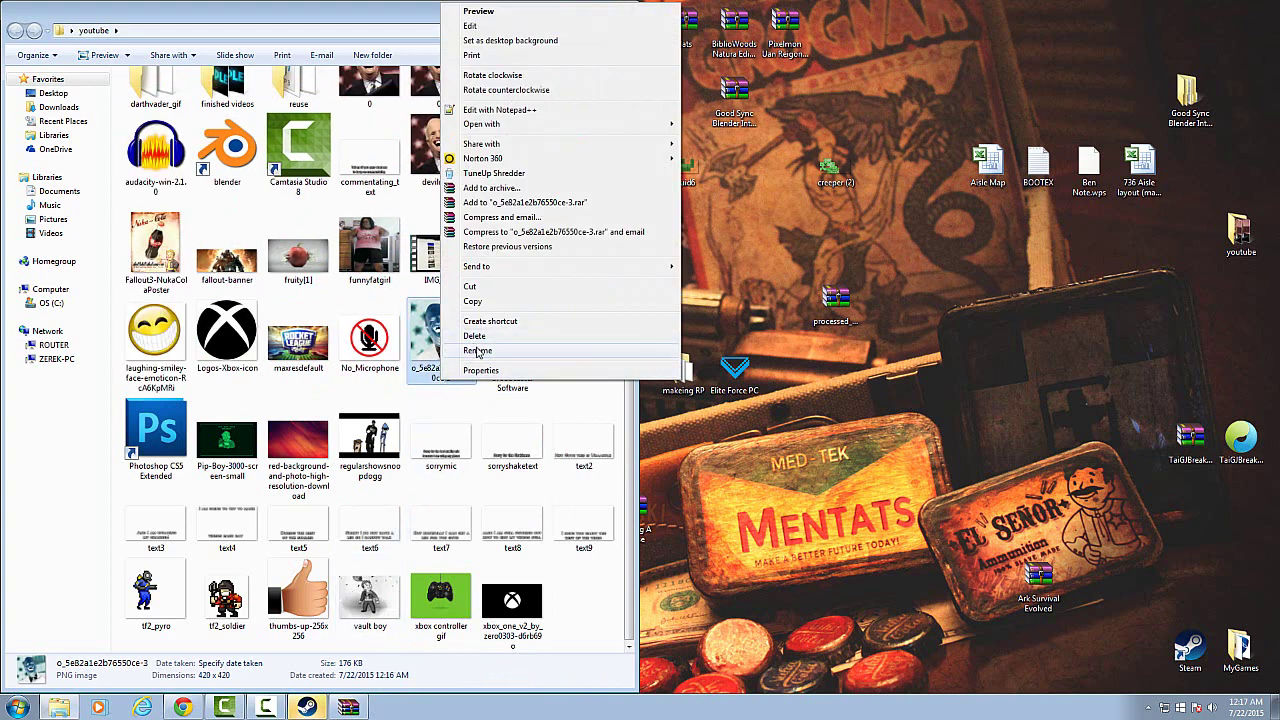
click(477, 350)
text(3)
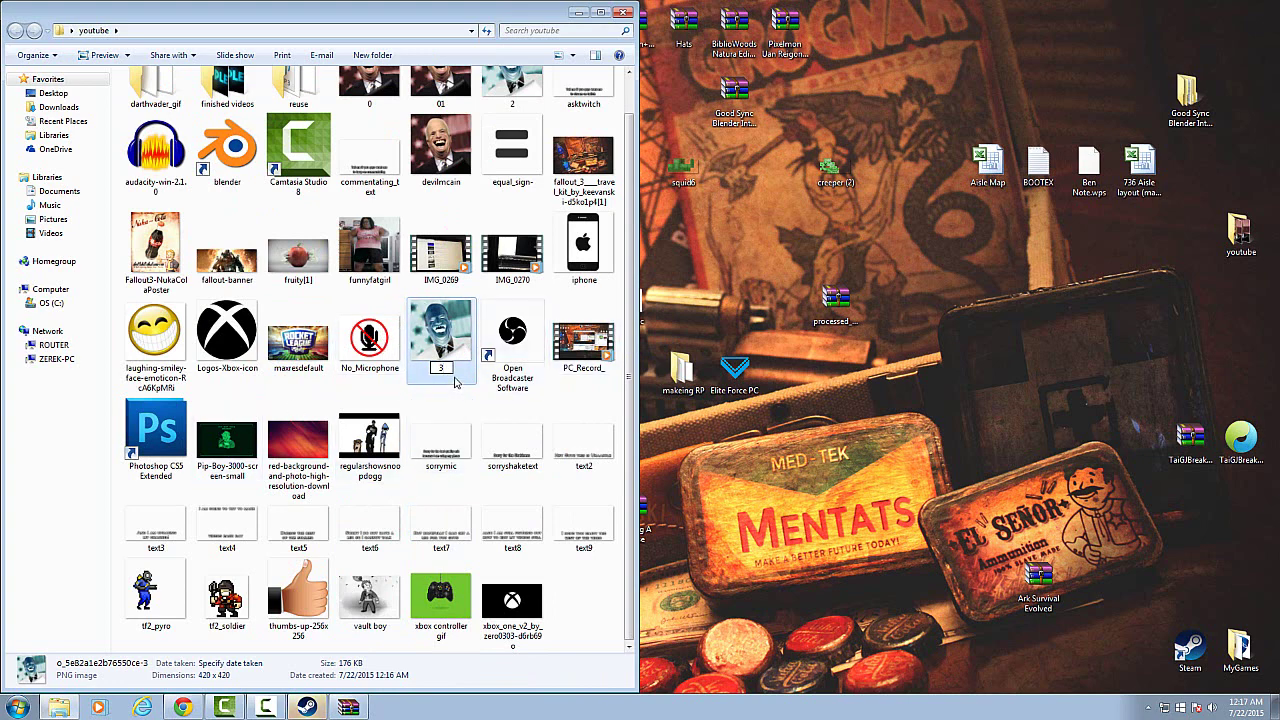
click(428, 335)
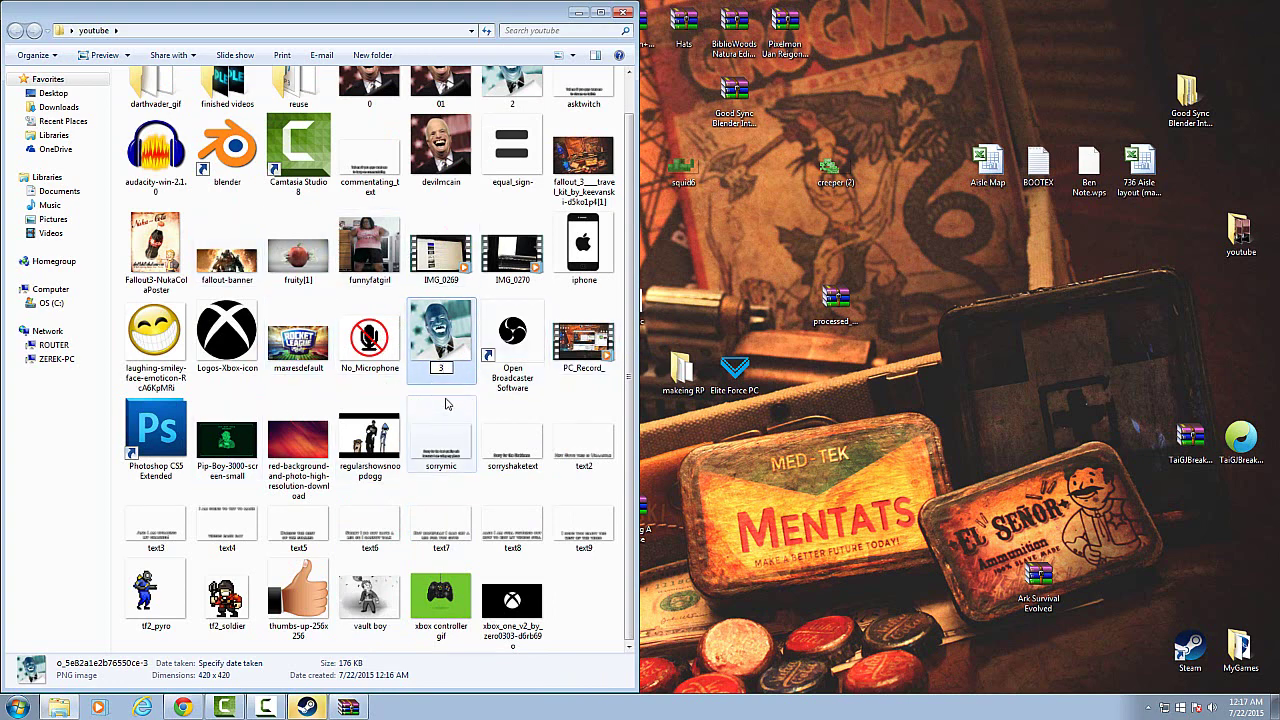
Step: Rename images 2 and 3 to 02 and 03, and create a new folder in youtube
scroll(622, 428, up, 1)
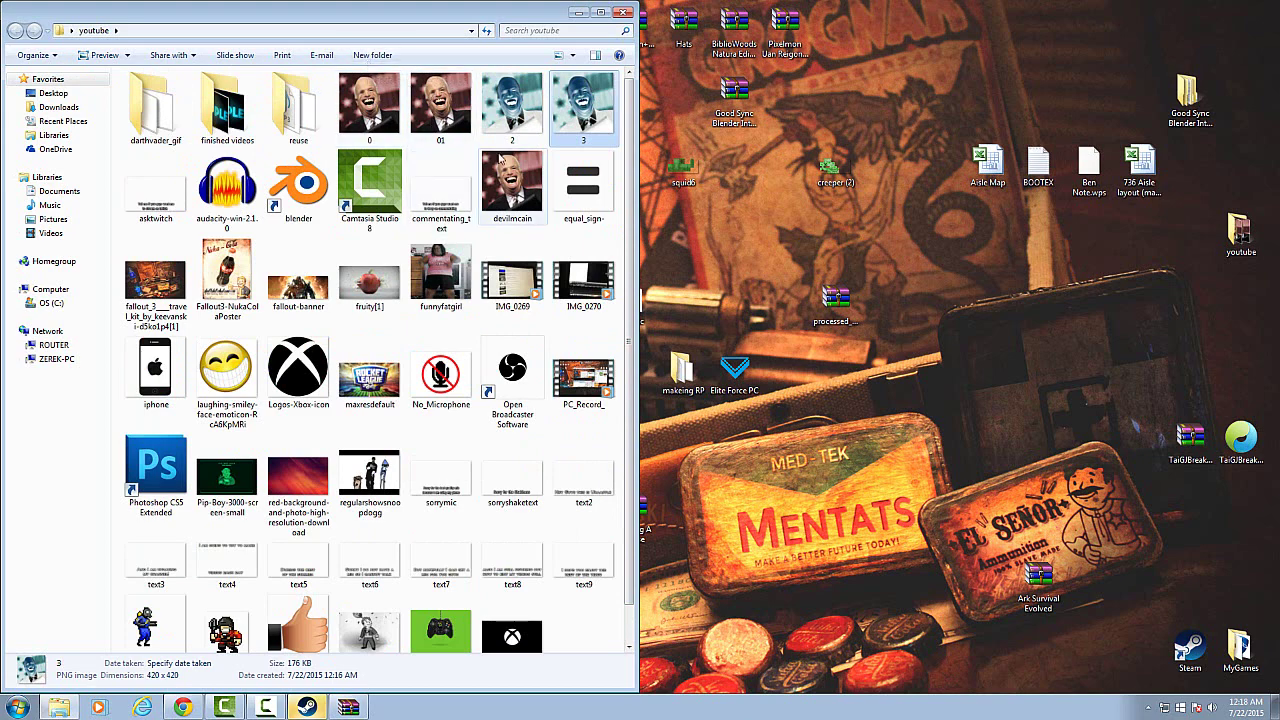
right_click(500, 139)
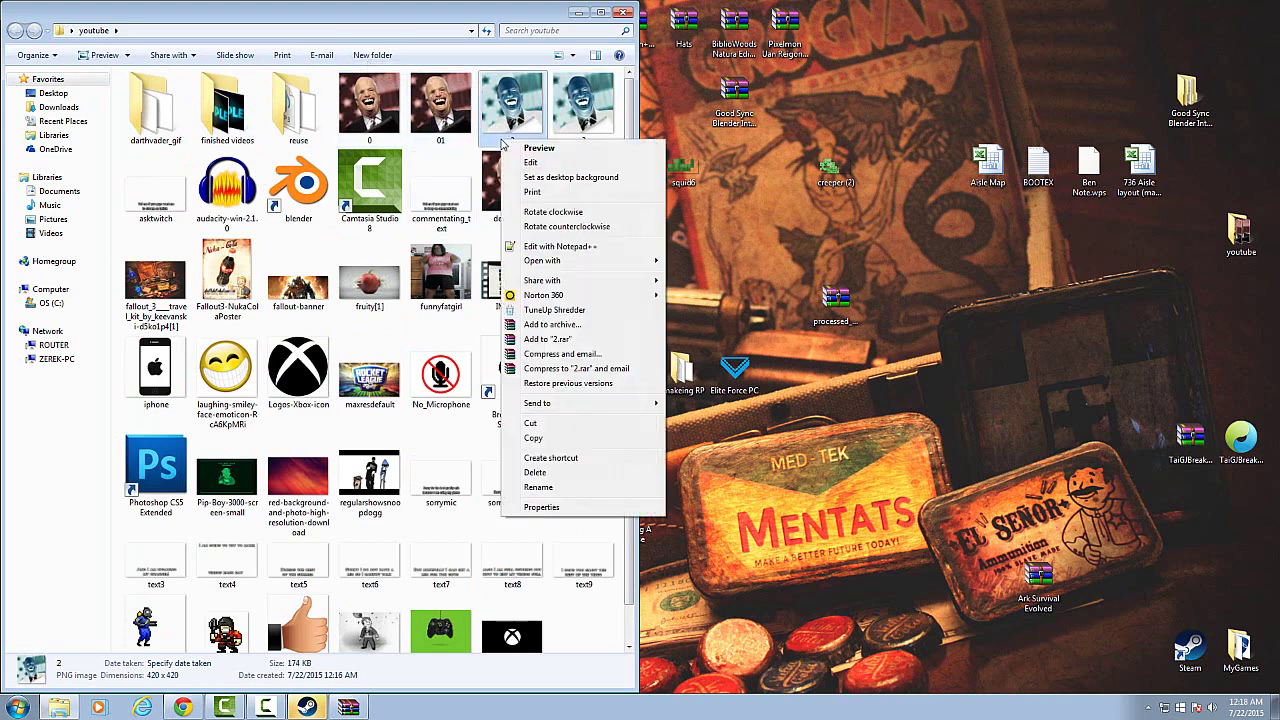
click(545, 487)
text(02)
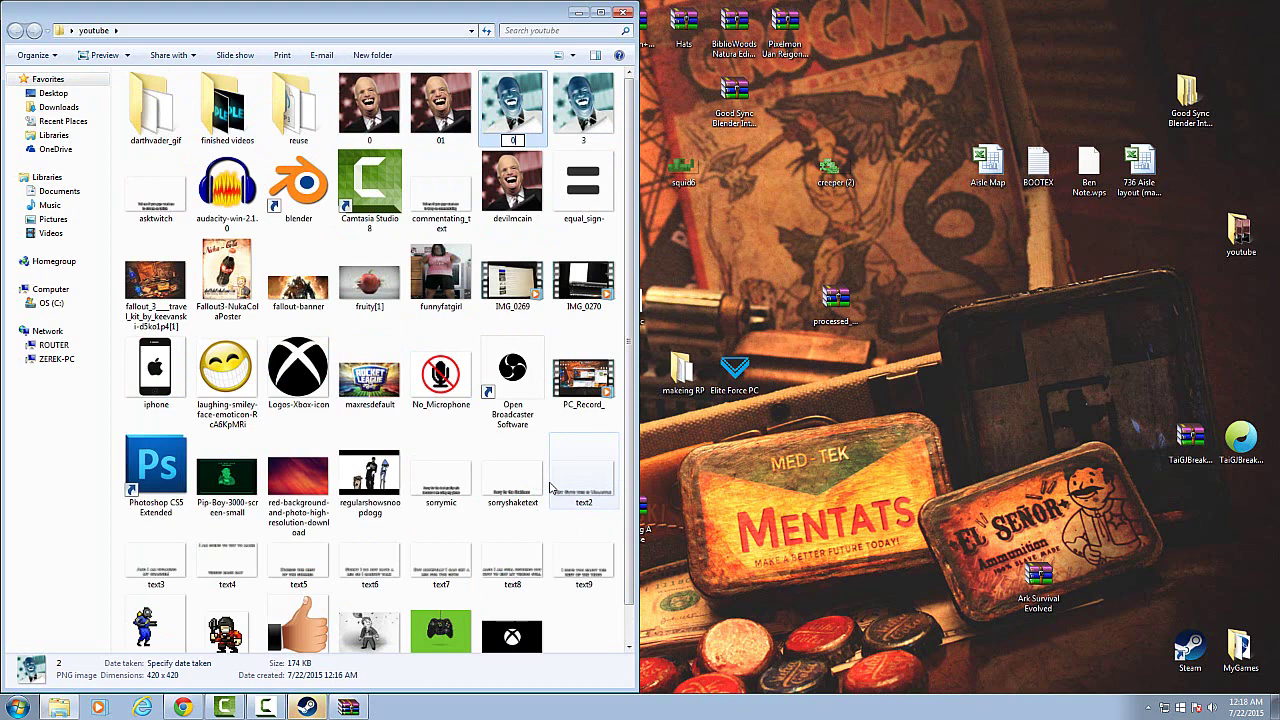
right_click(586, 132)
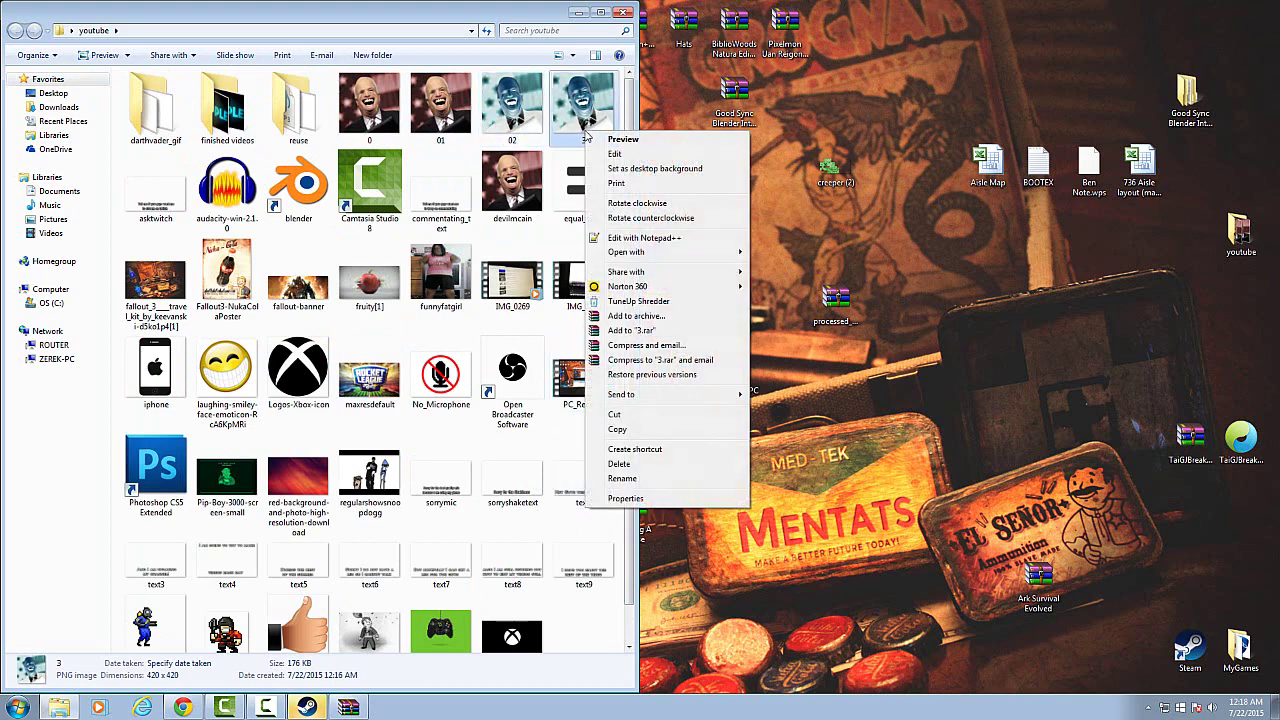
click(622, 478)
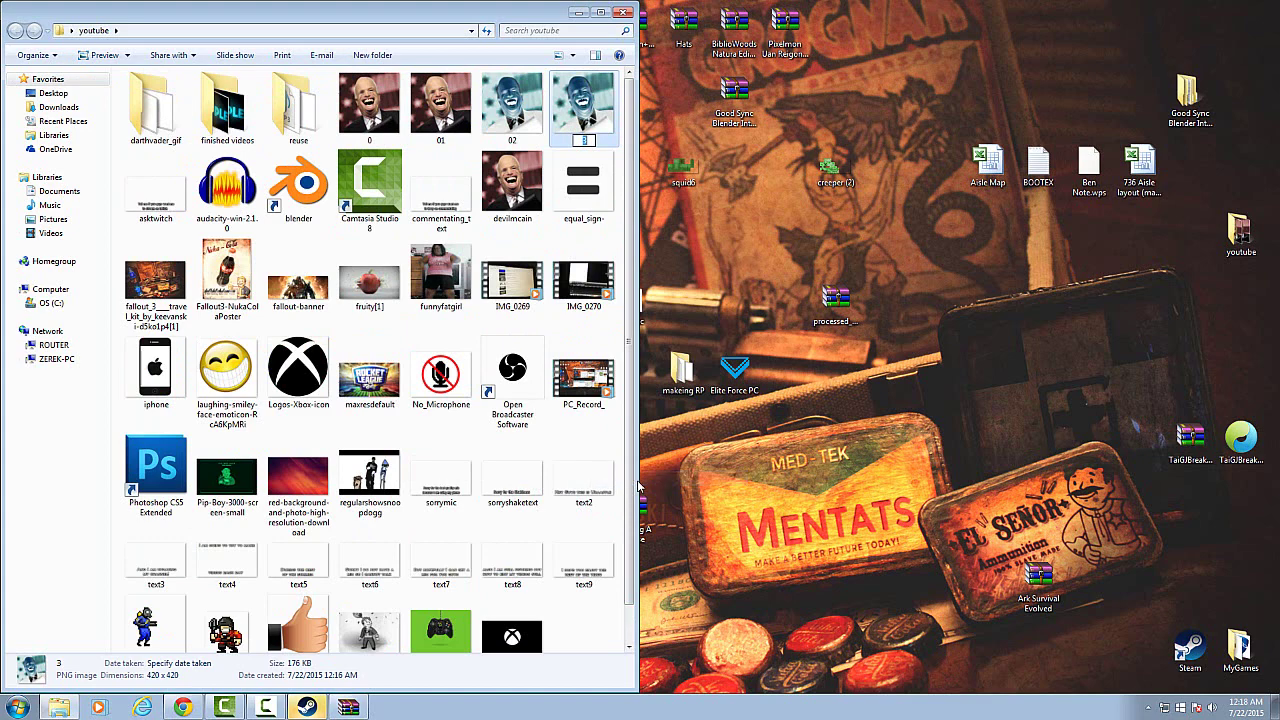
text(03)
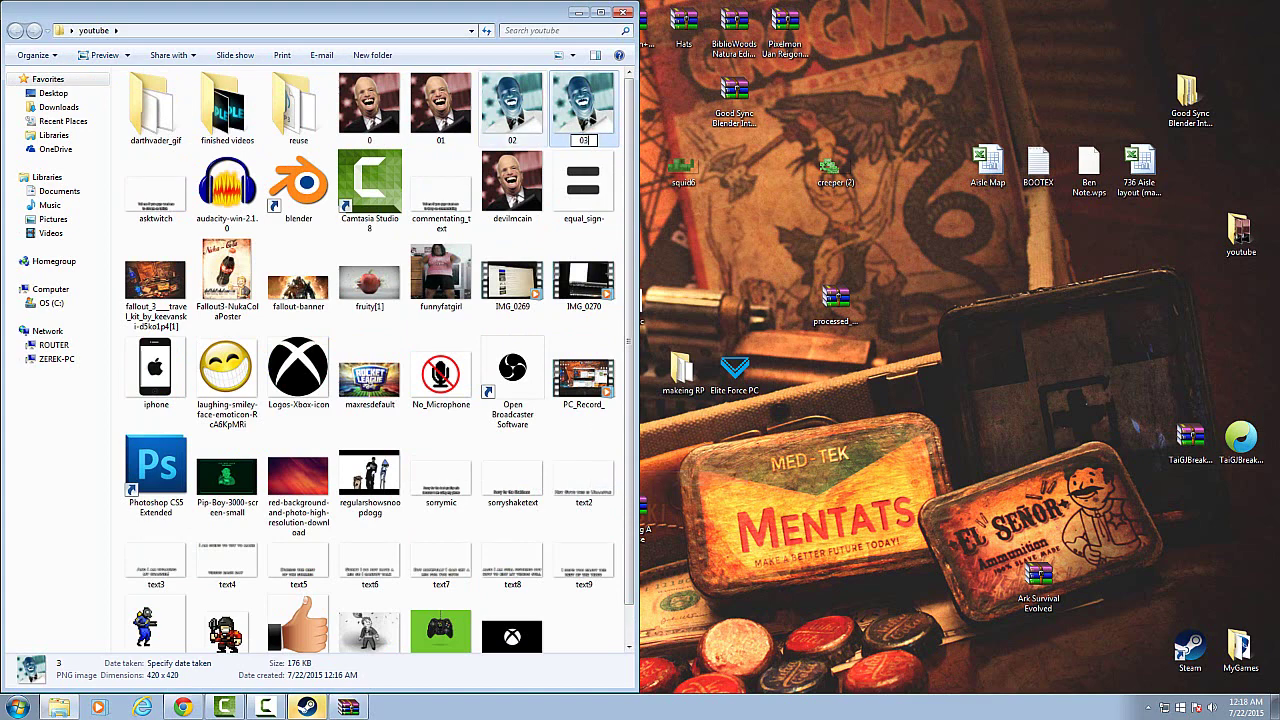
click(372, 56)
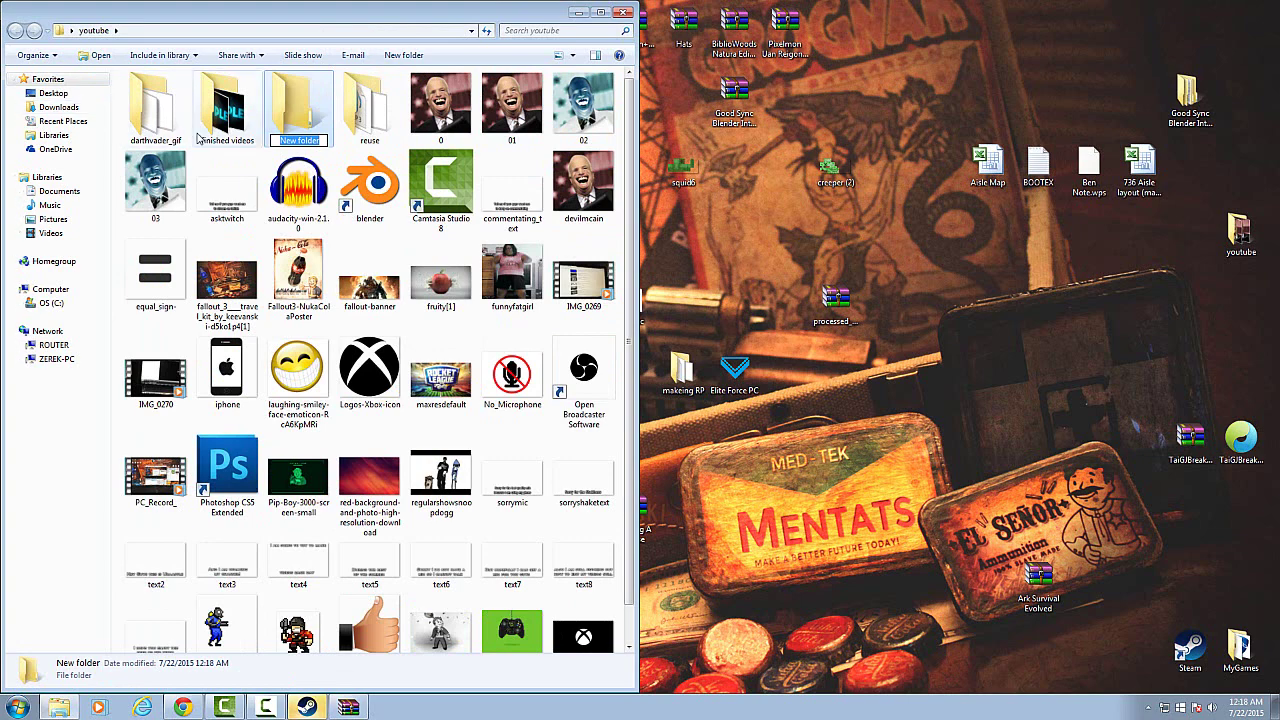
Step: Call the new folder evilmcain, drag the frame images into it, and open it
text(ev)
text(imd)
text(lmcain)
key(Return)
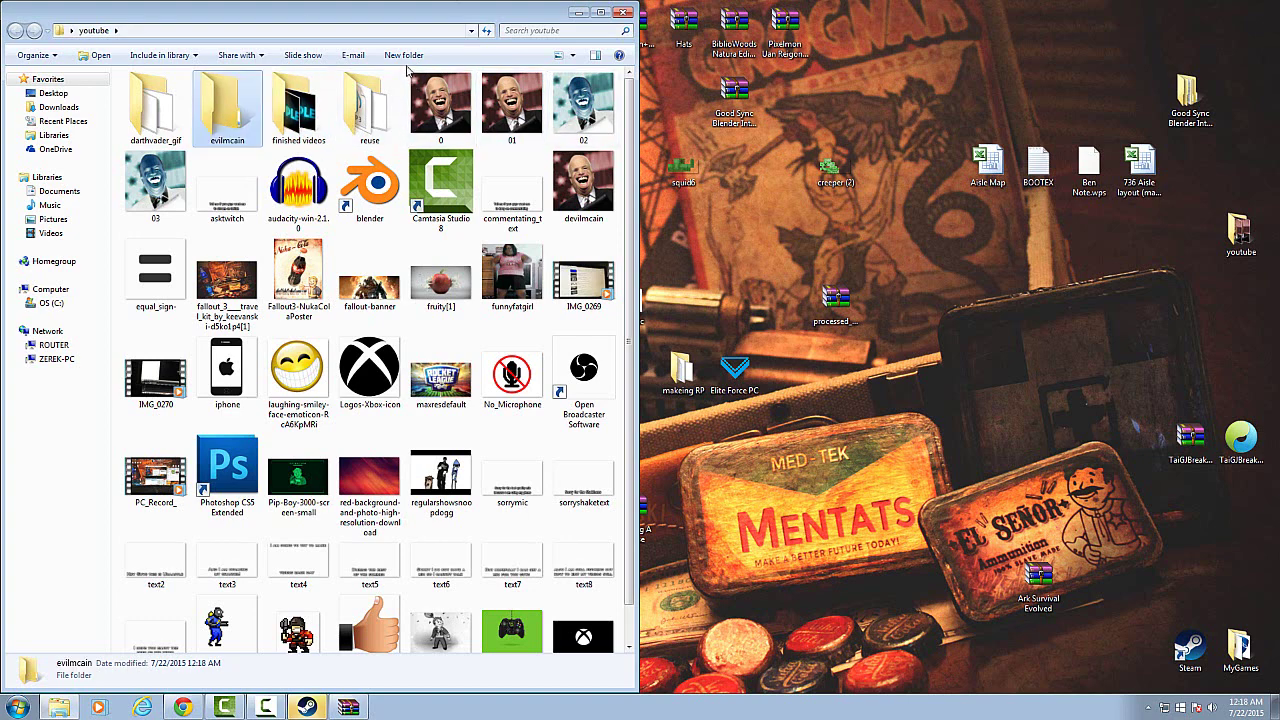
drag(466, 108, 228, 120)
double_click(228, 110)
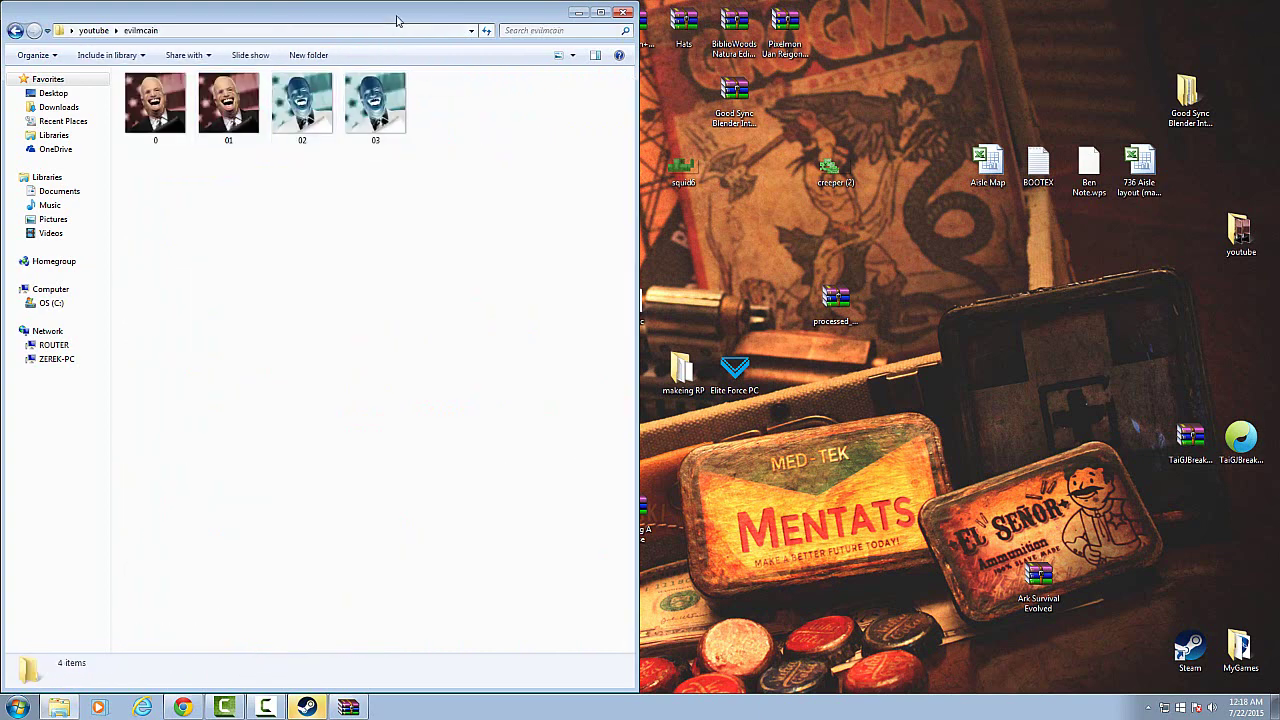
drag(397, 20, 720, 86)
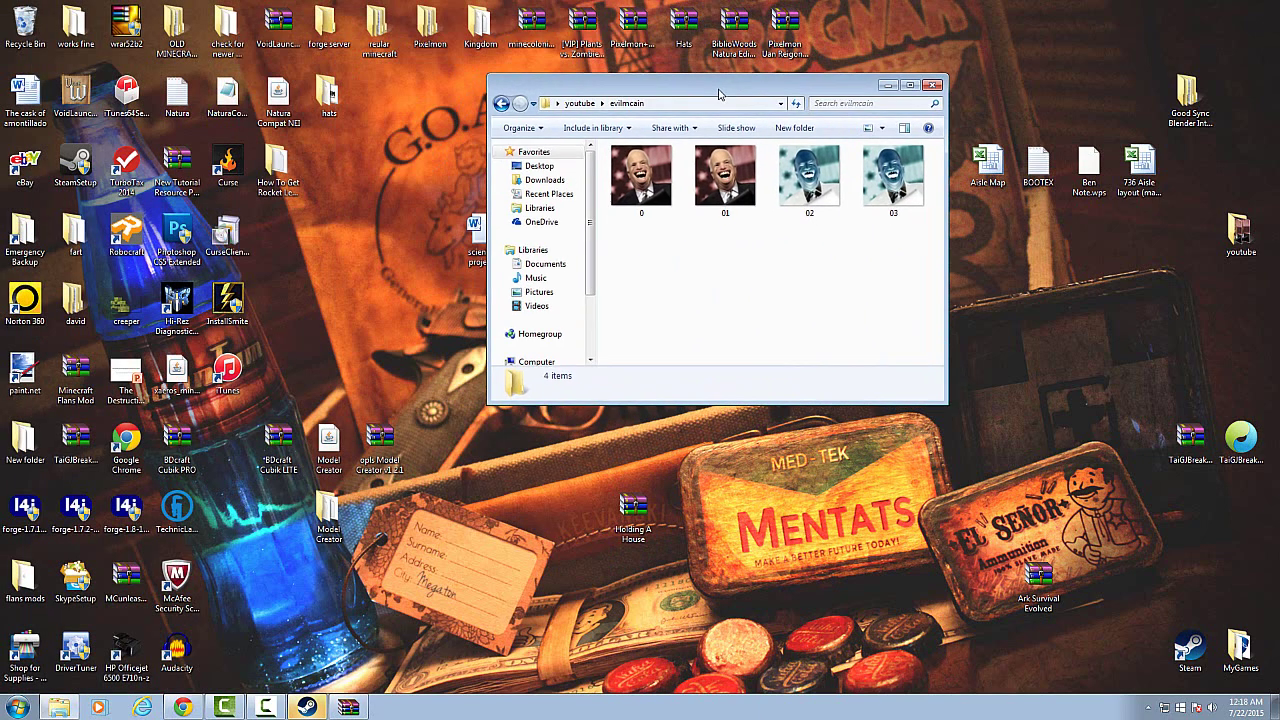
Step: Minimize the folder window, return to Camtasia, and delete the clip from Track 2
click(889, 90)
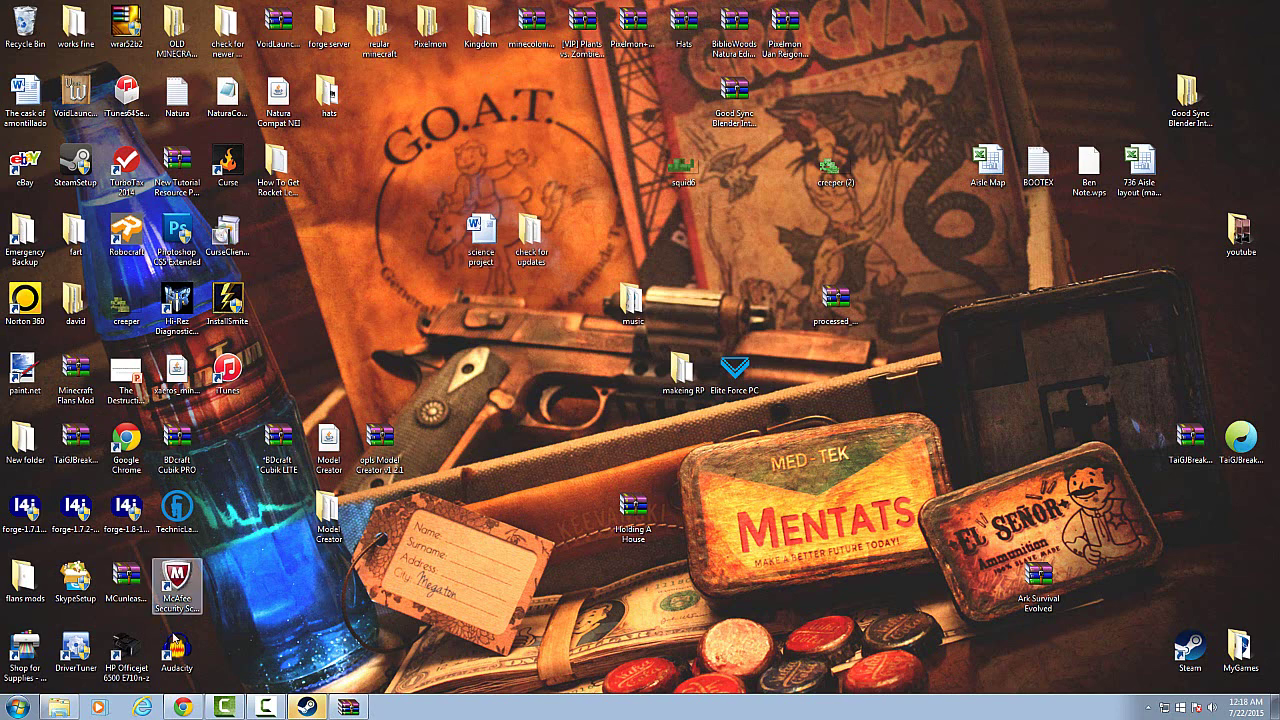
click(228, 707)
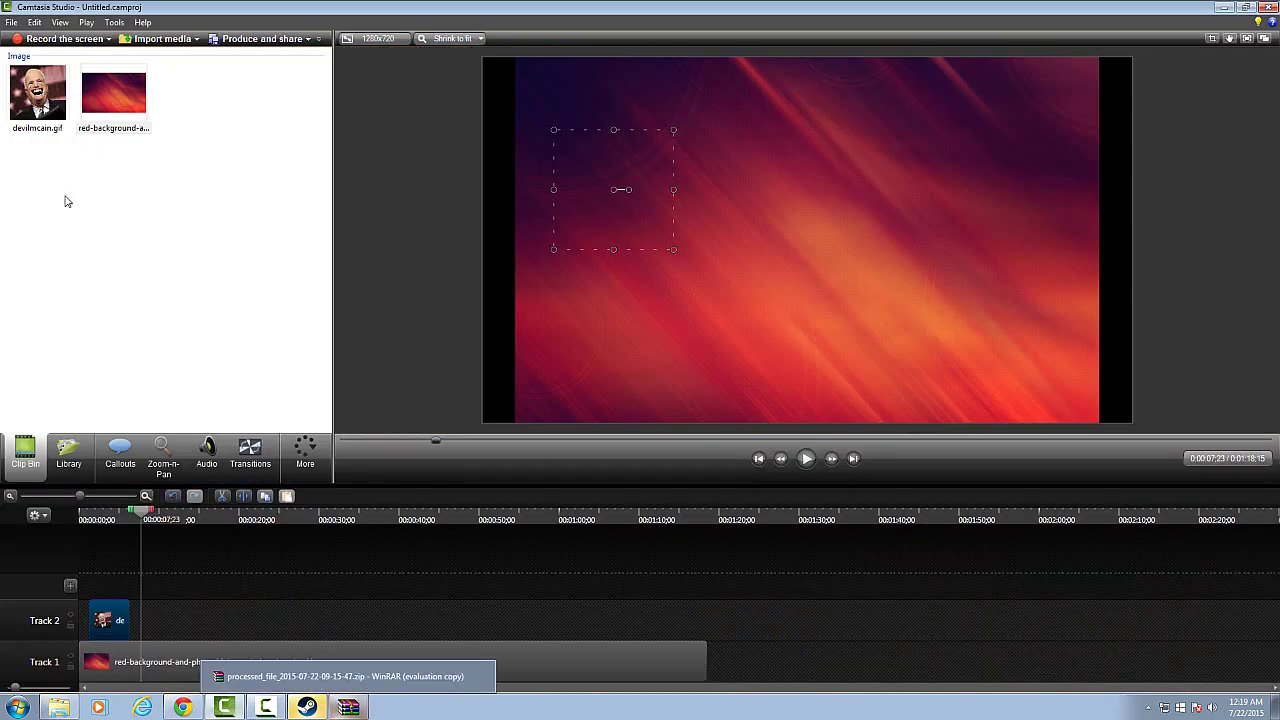
right_click(117, 619)
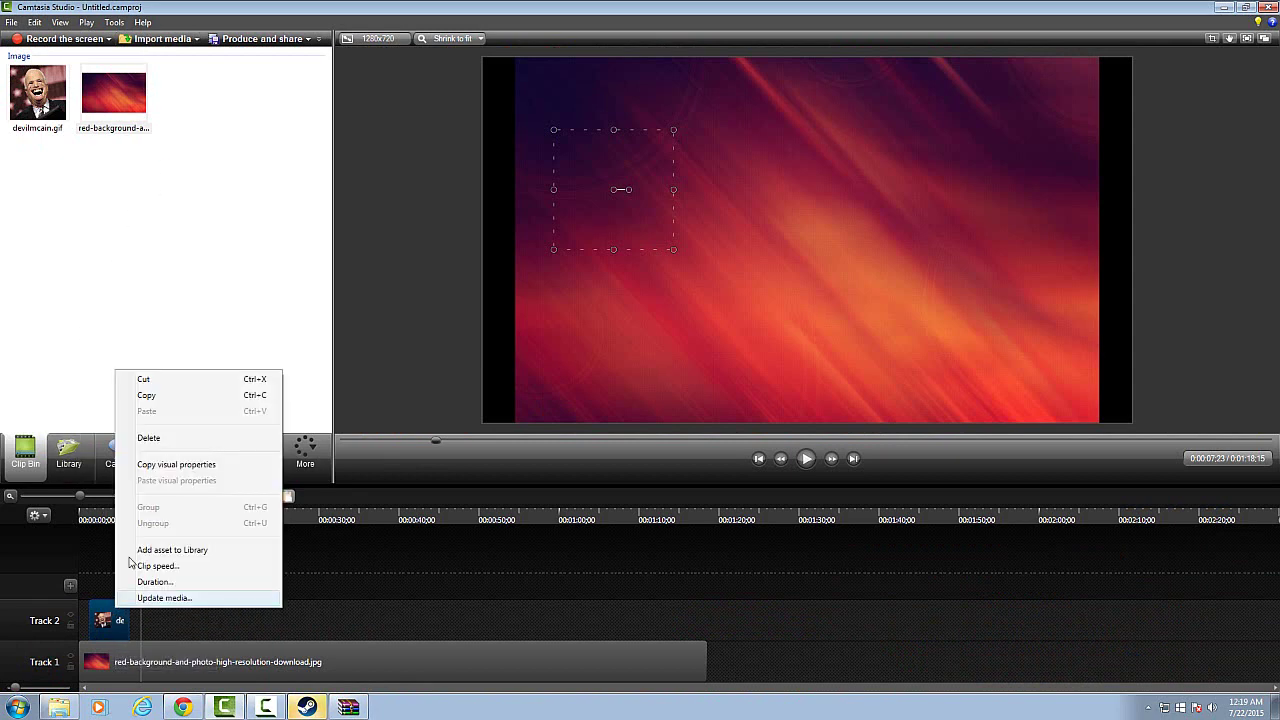
click(137, 449)
Step: Remove devilmcain.gif from the Clip Bin and start importing media
right_click(35, 75)
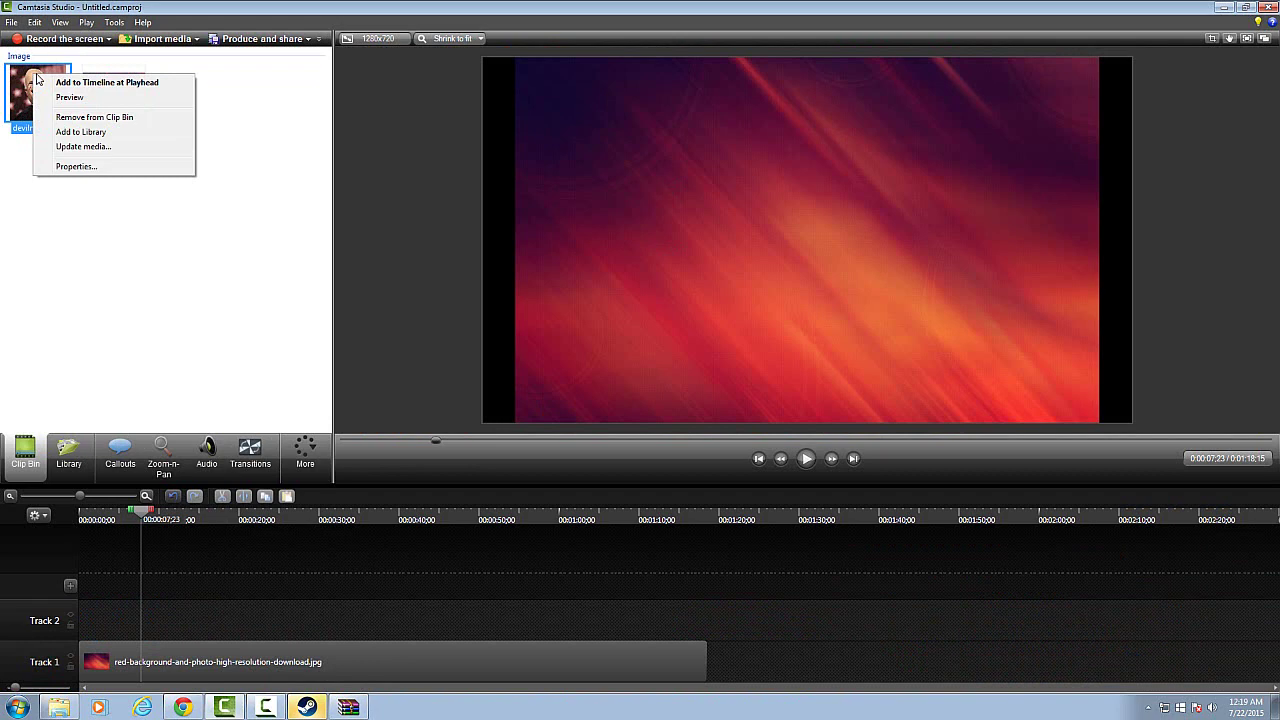
click(82, 117)
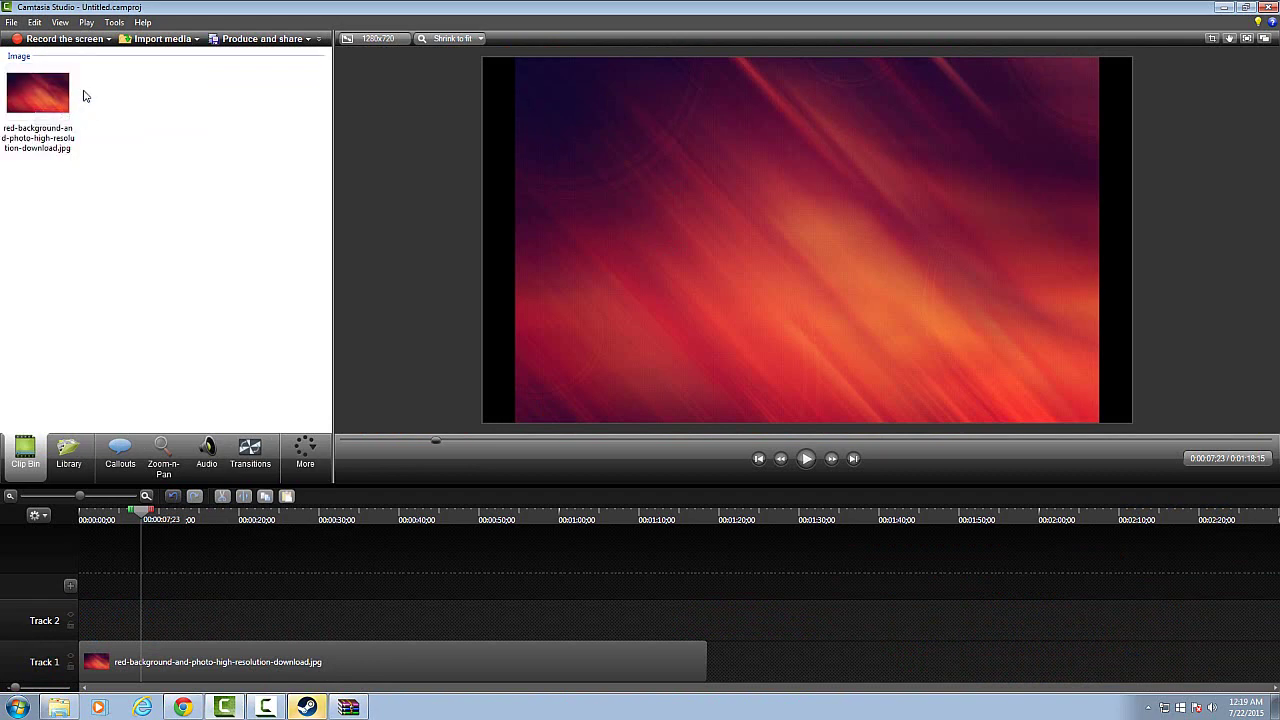
click(165, 39)
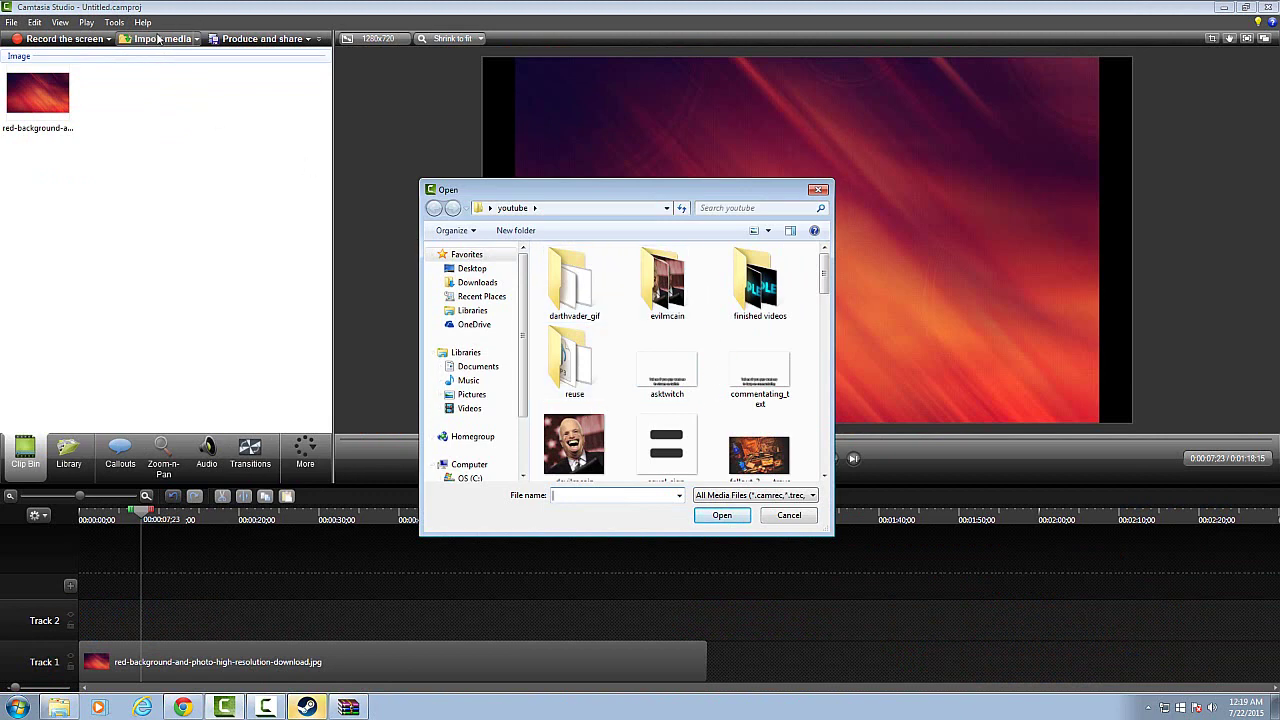
Step: Import 0.png, 01.png, 02.png and 03.png from the evilmcain folder
click(817, 192)
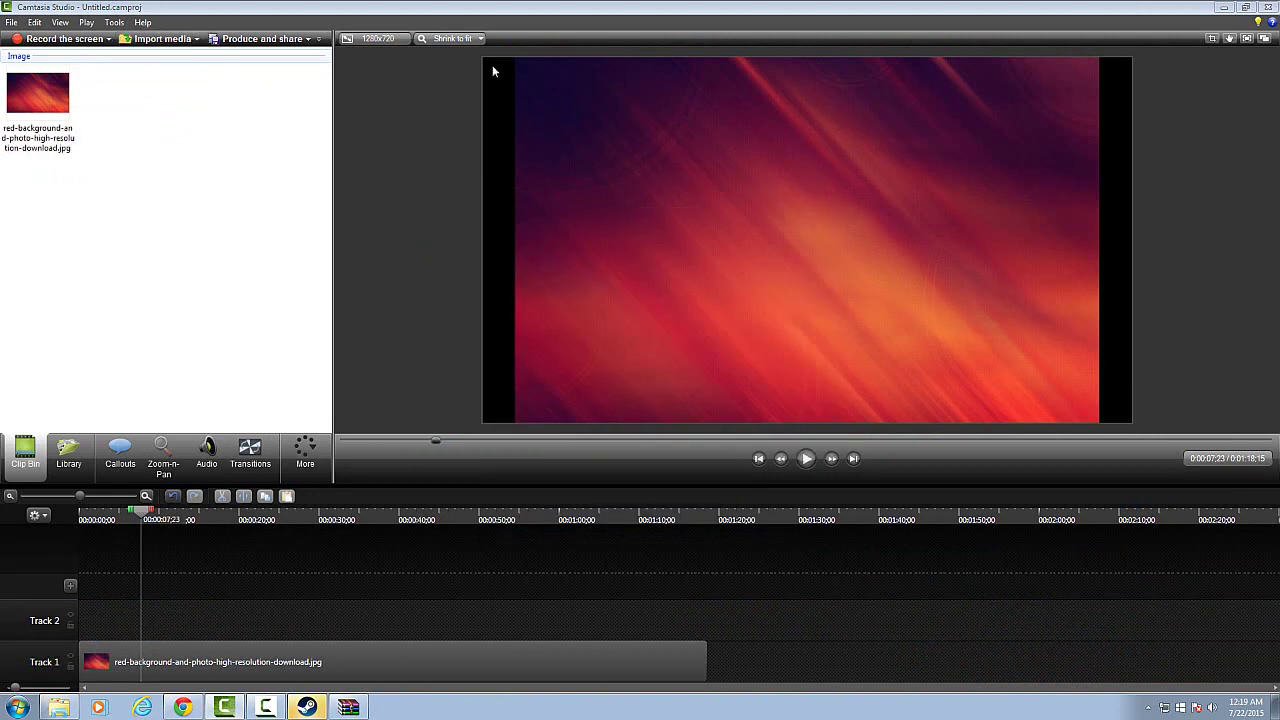
click(155, 42)
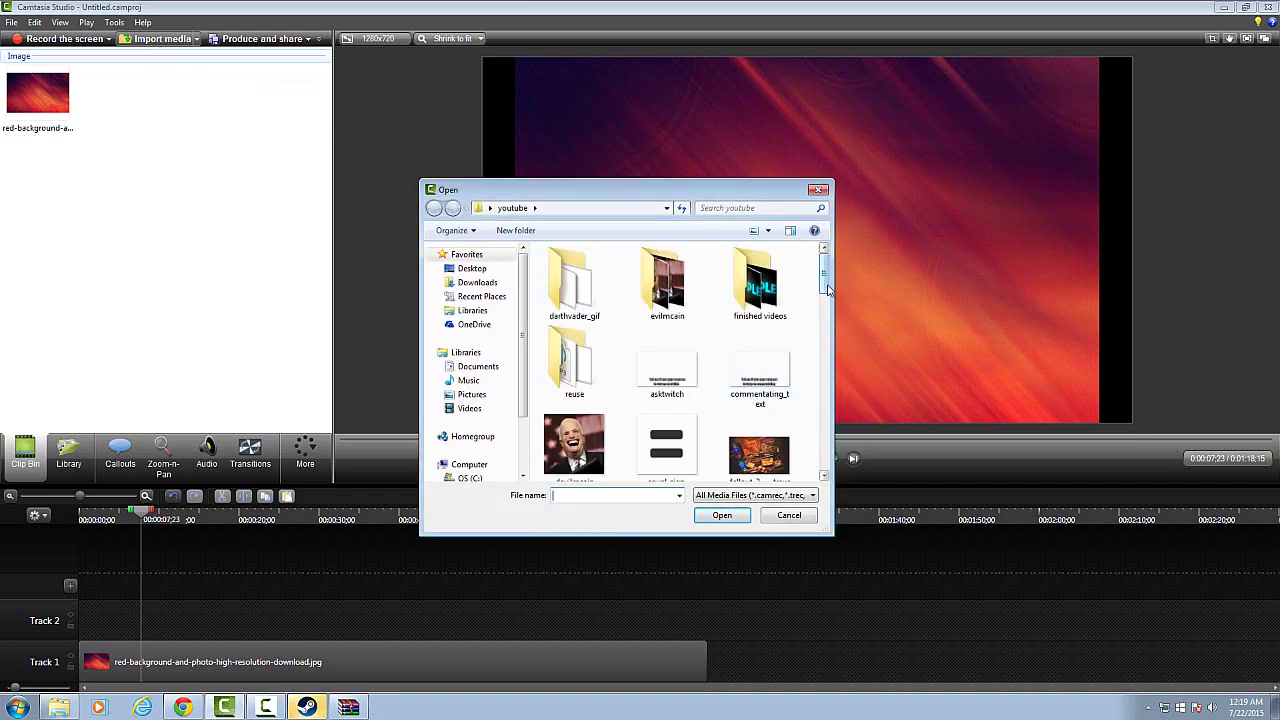
double_click(684, 310)
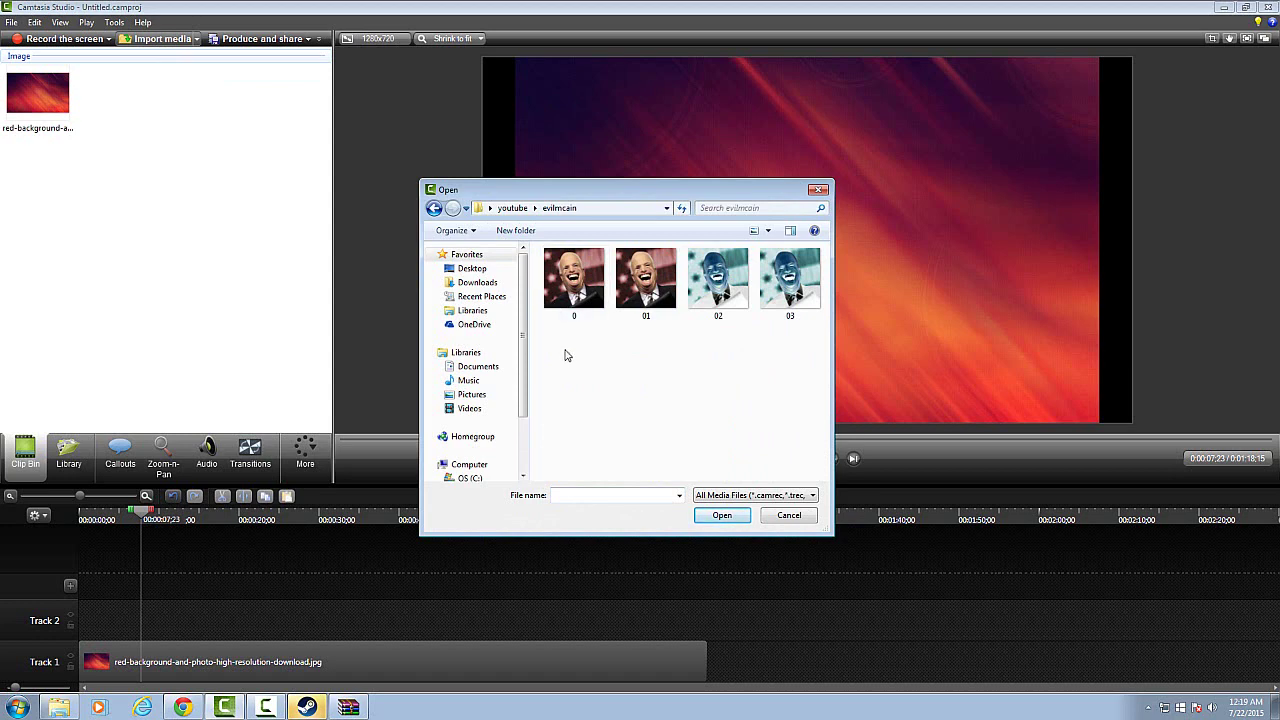
drag(545, 334, 806, 284)
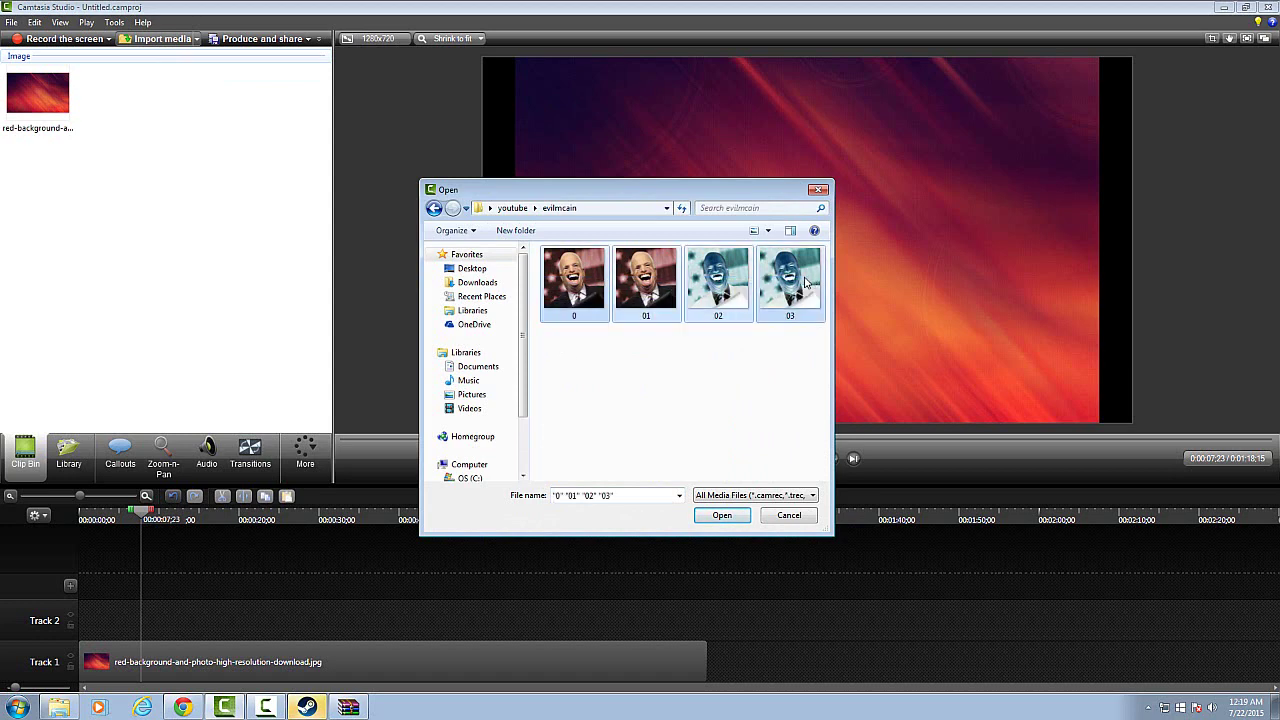
click(722, 515)
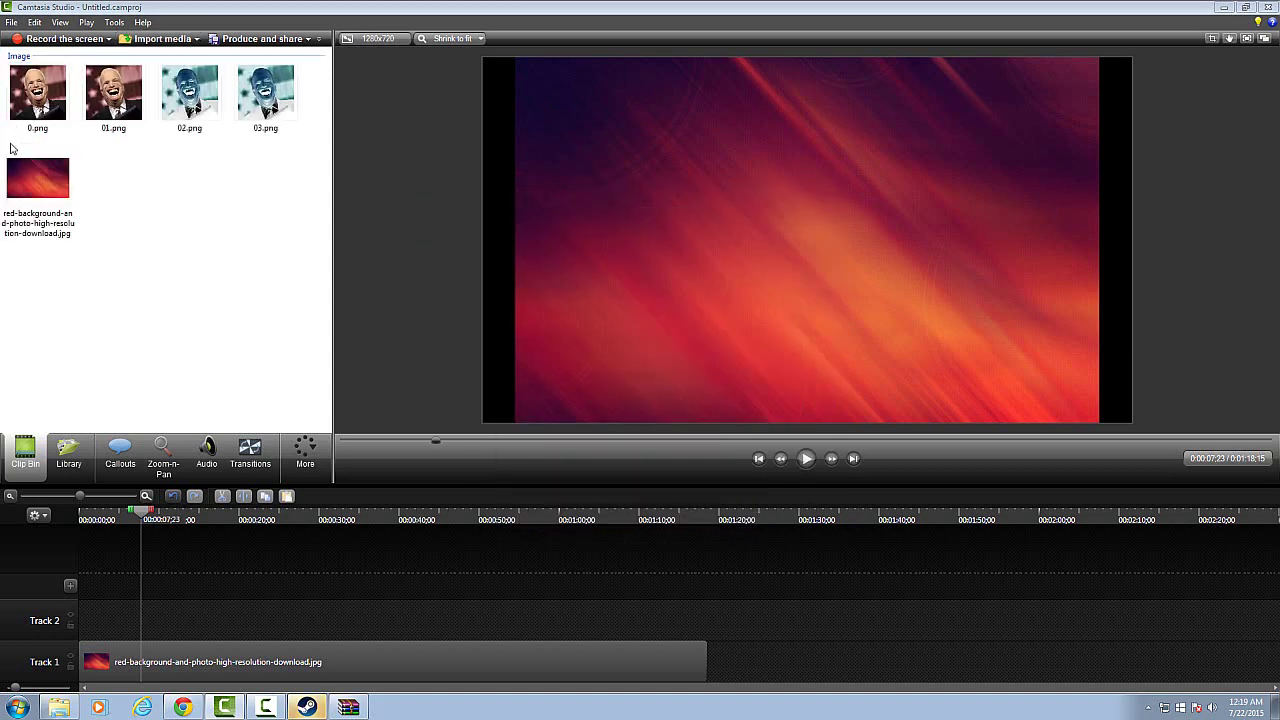
Step: Drag the four imported frames onto Track 2, starting at the playhead
drag(10, 142, 280, 243)
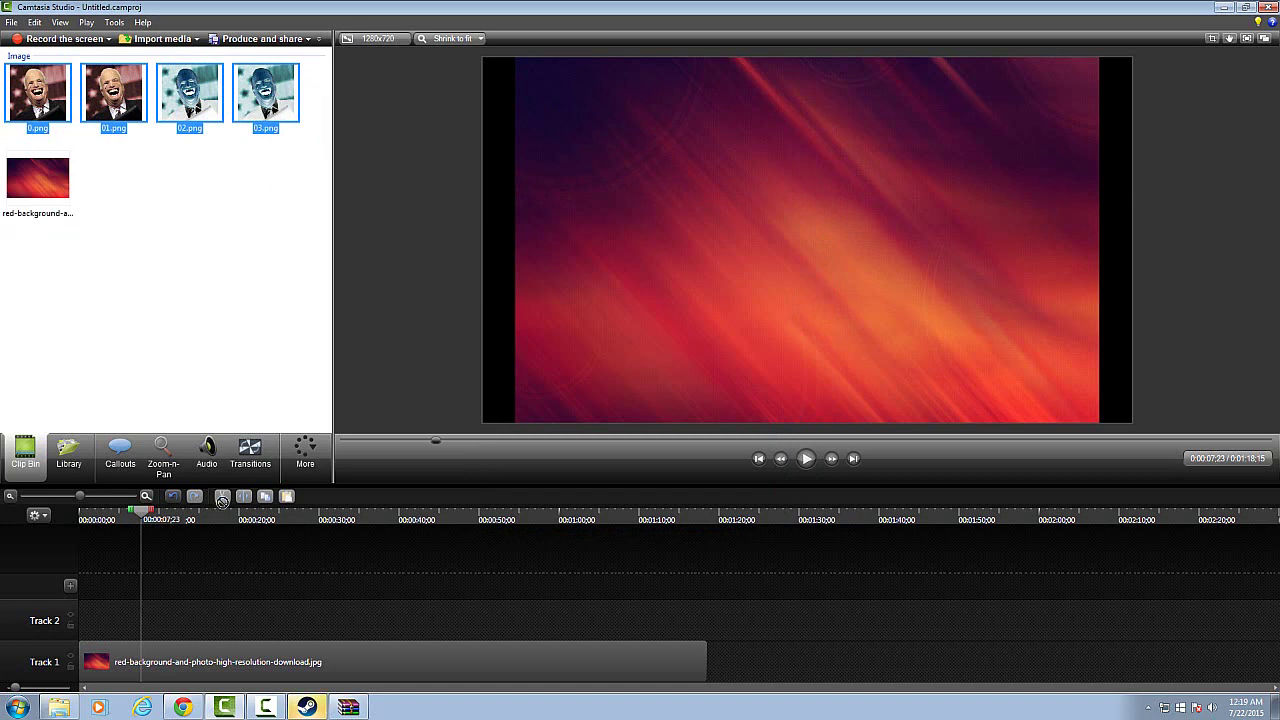
drag(222, 500, 191, 623)
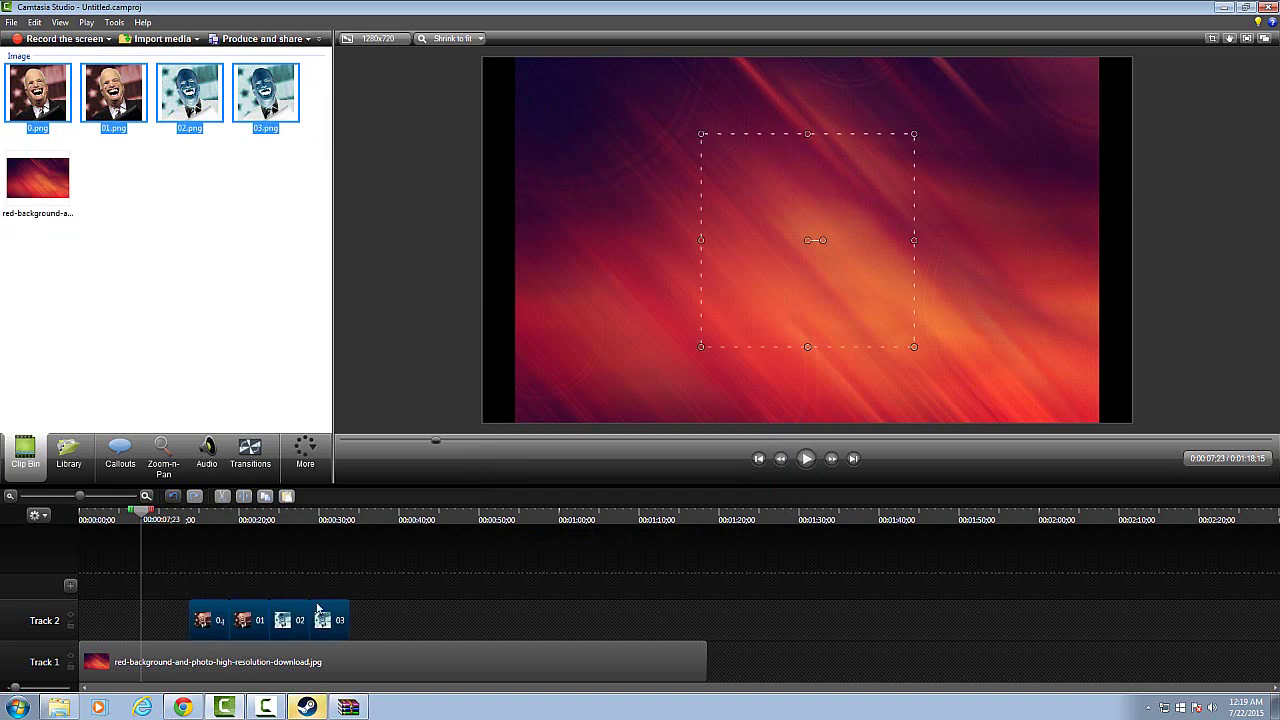
drag(318, 625, 240, 640)
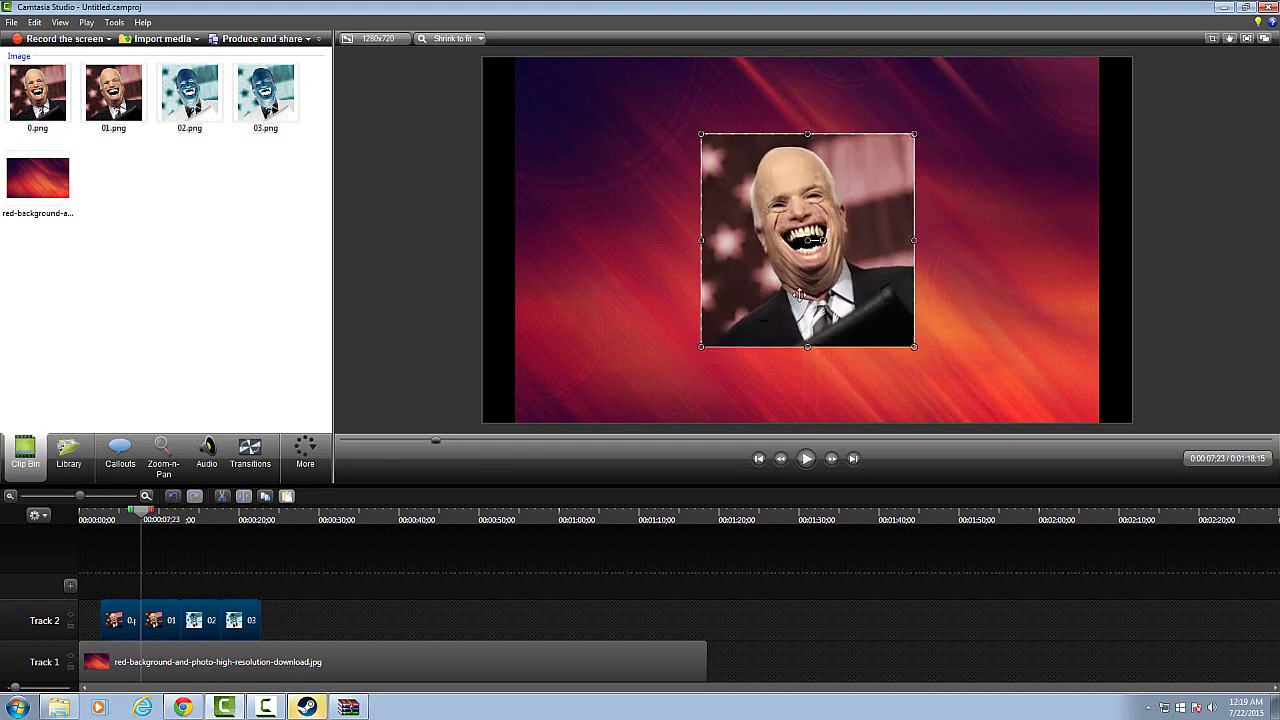
Step: Shrink the image to about 150x150 and move it to the canvas's top-left corner
drag(800, 293, 647, 287)
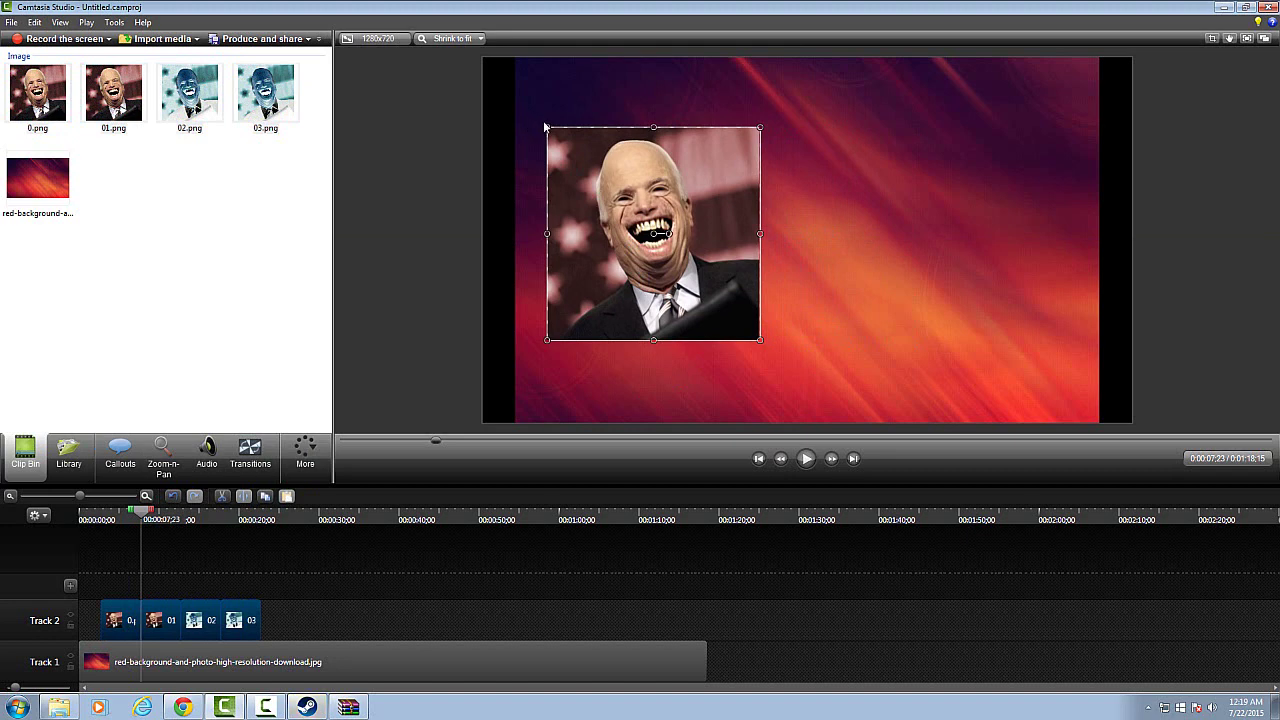
drag(549, 131, 611, 193)
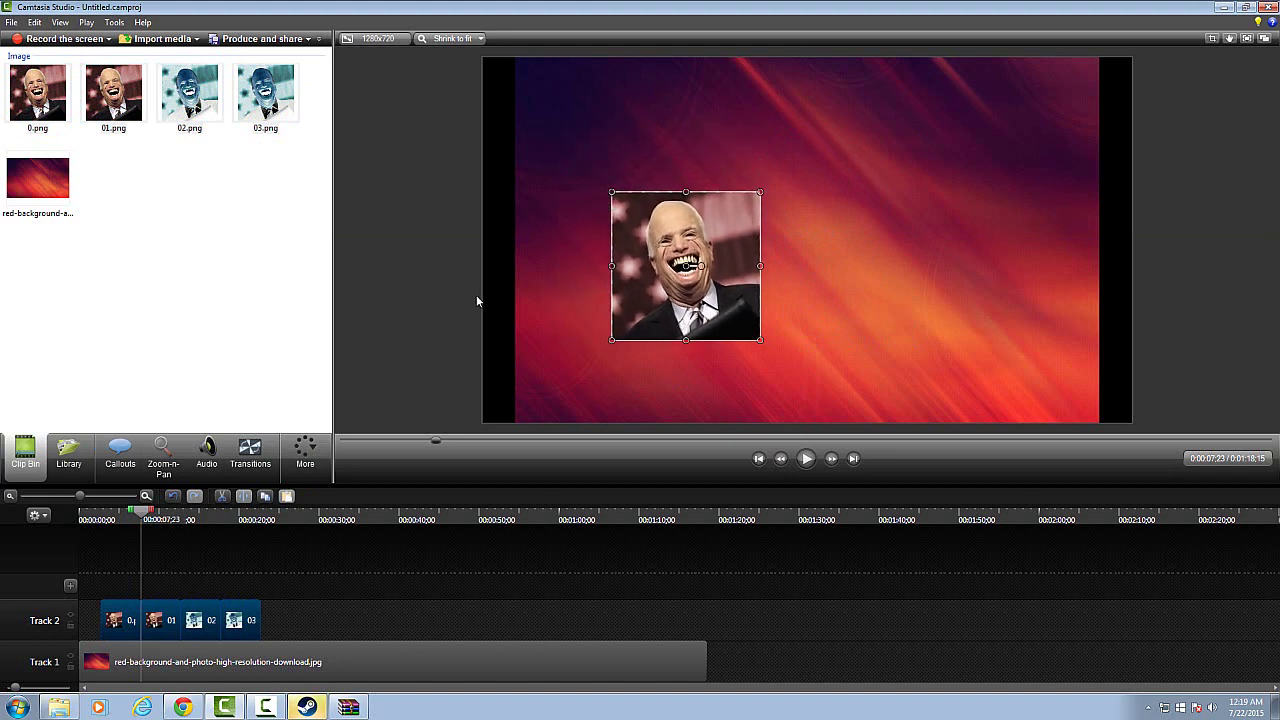
drag(666, 307, 612, 203)
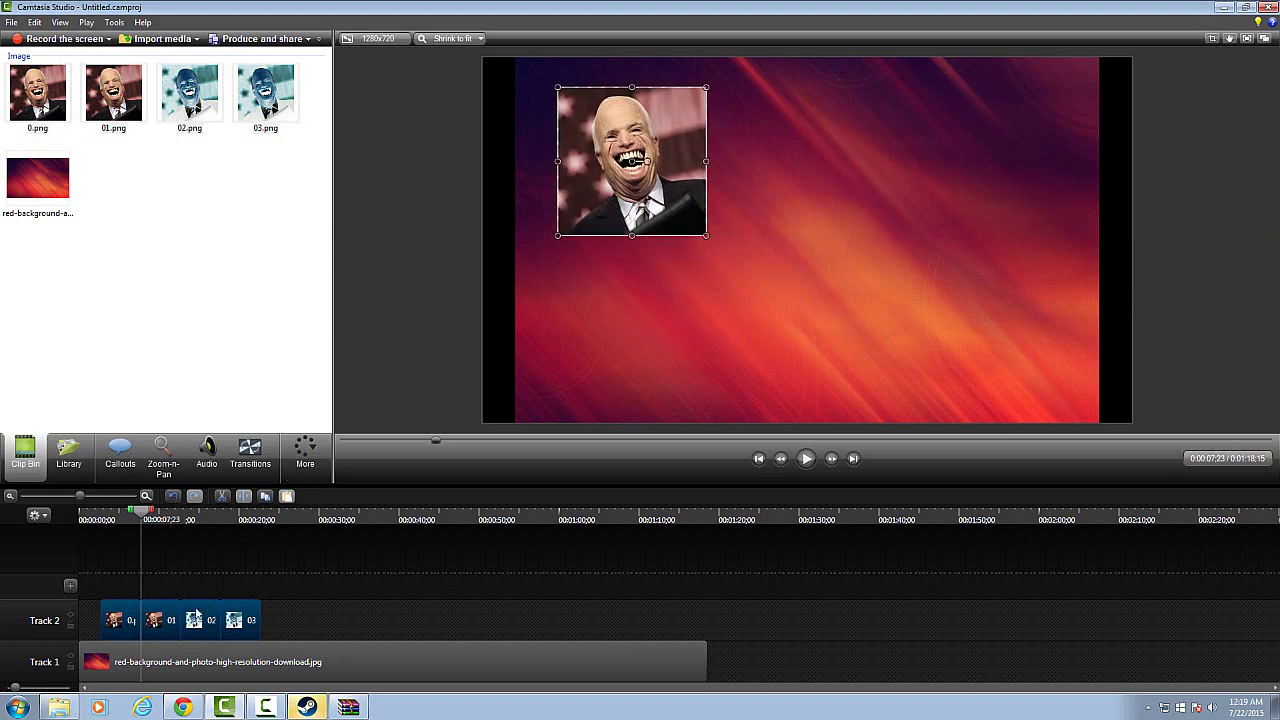
Step: Change the selected frame clips' duration from 5 to 0.1 seconds
right_click(169, 620)
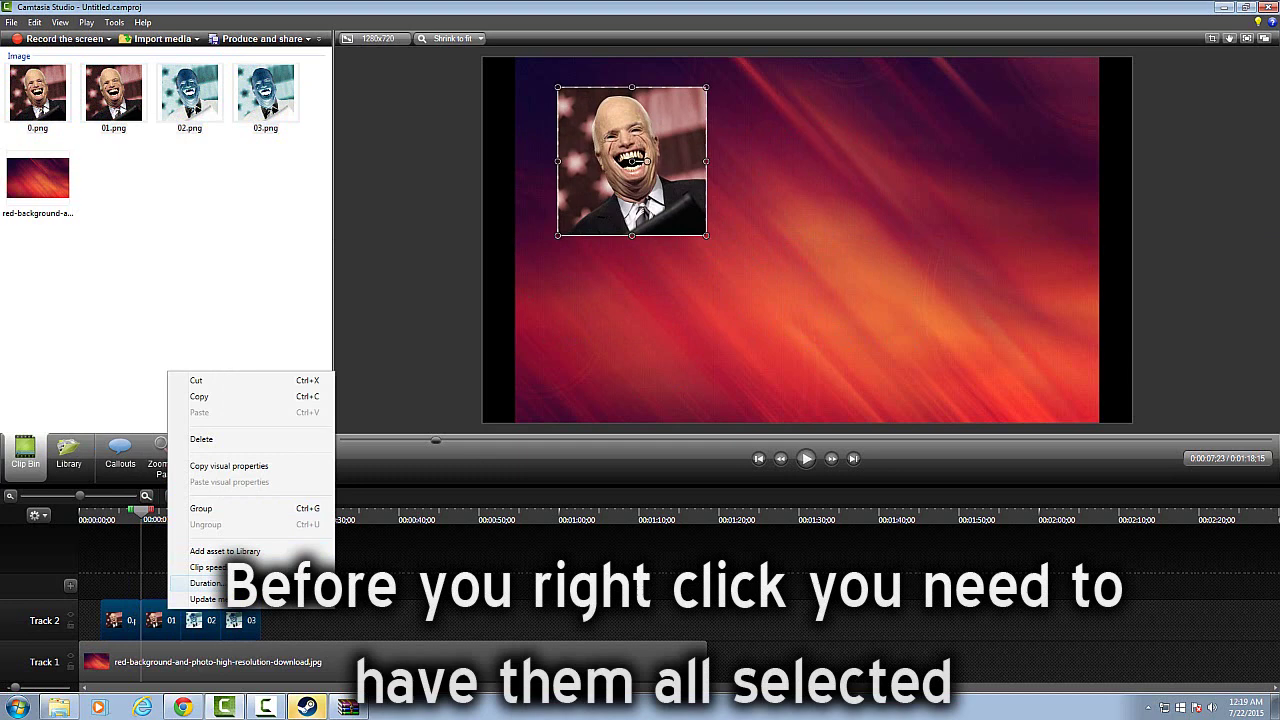
click(205, 583)
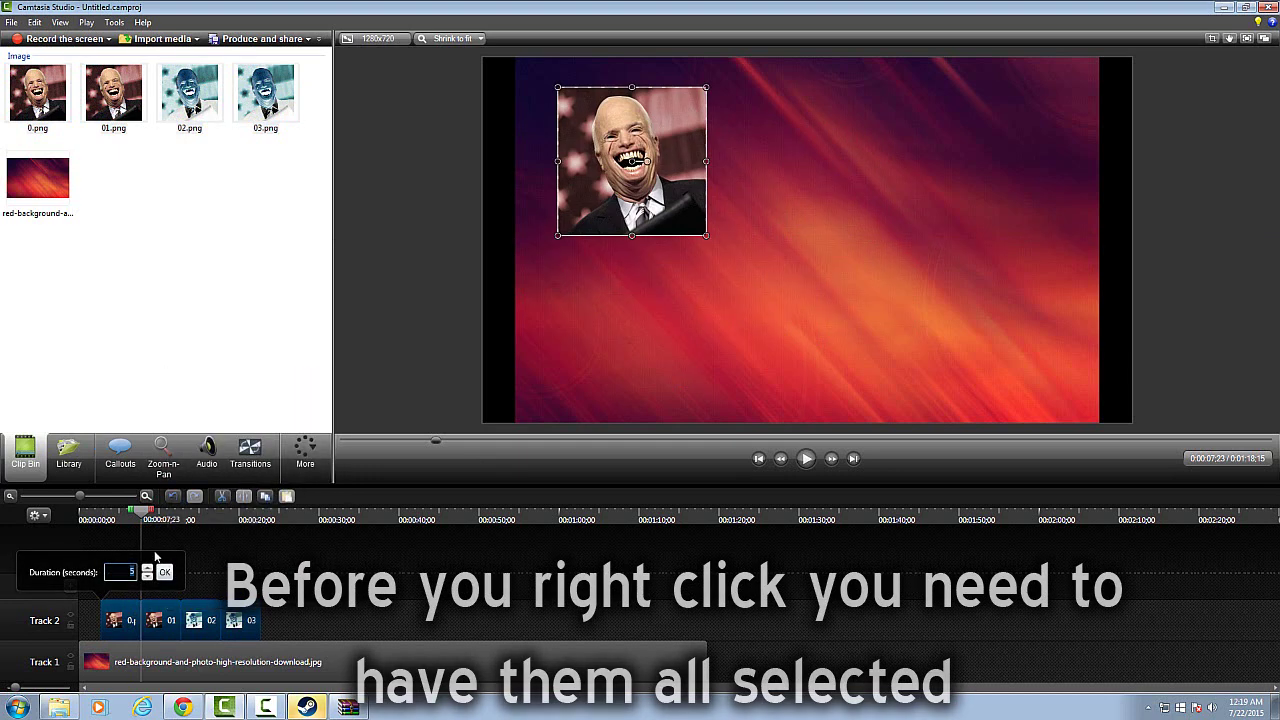
key(BackSpace)
text(0)
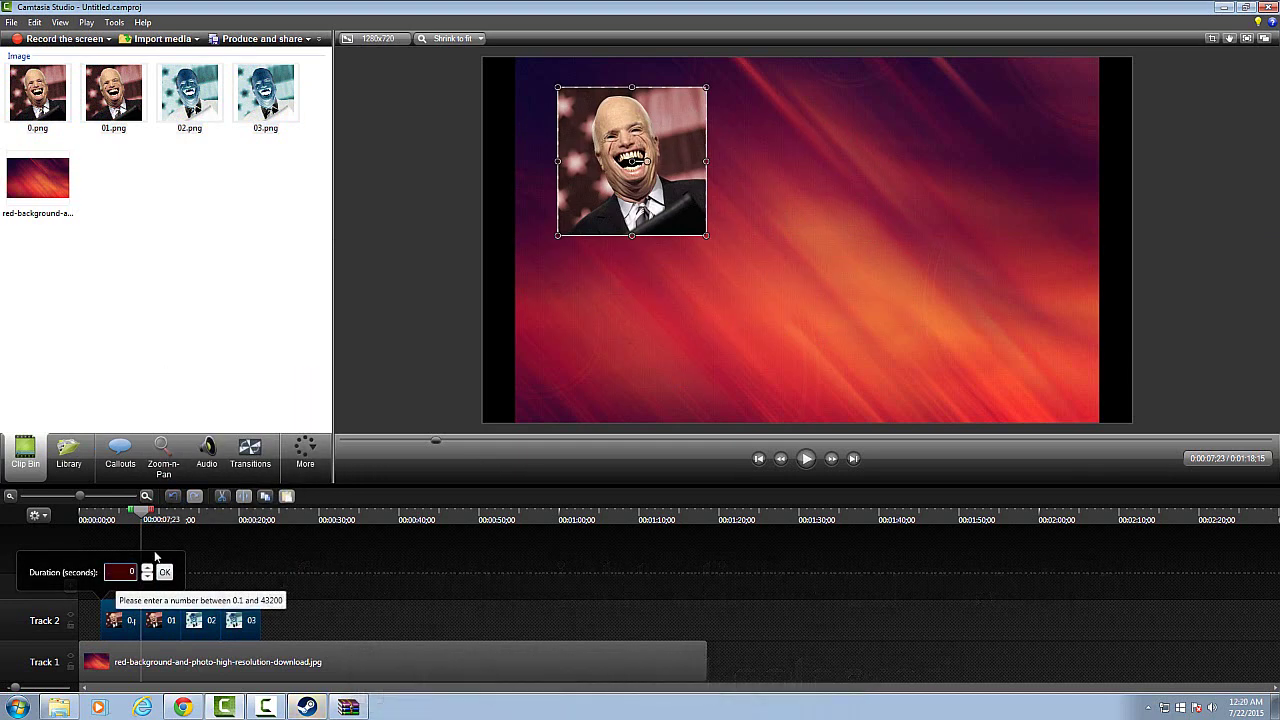
text(.1)
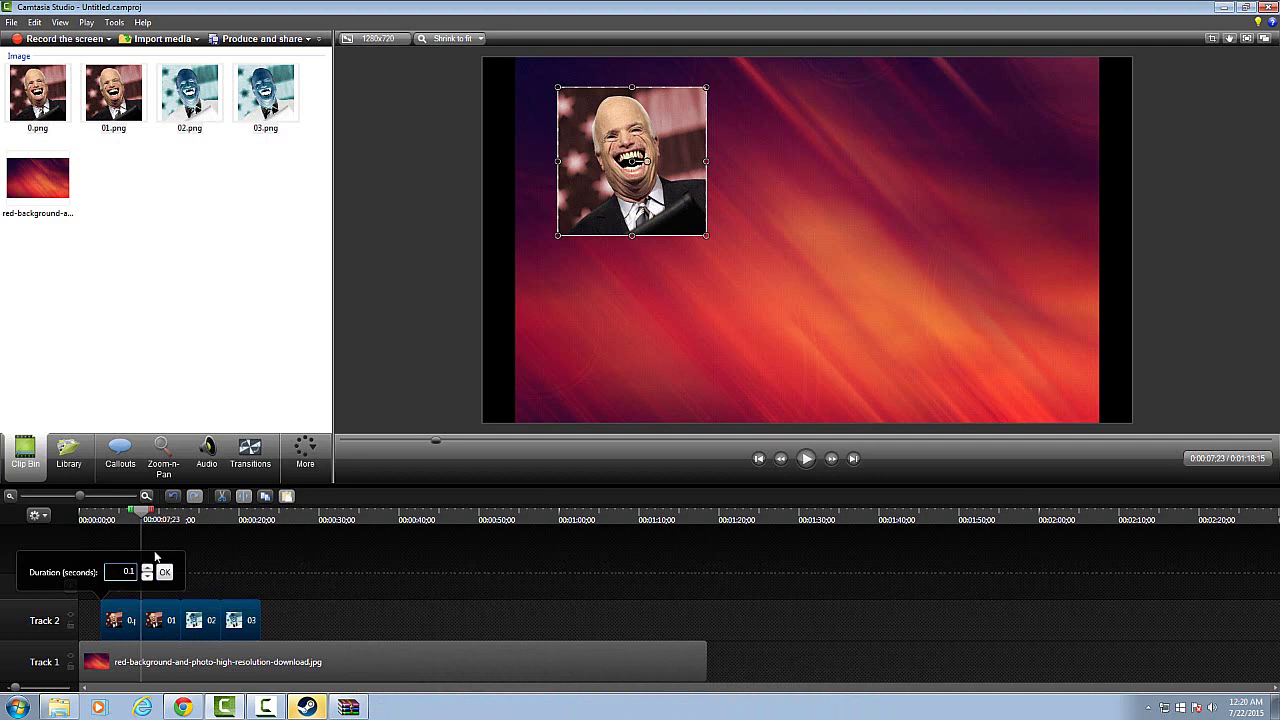
click(164, 572)
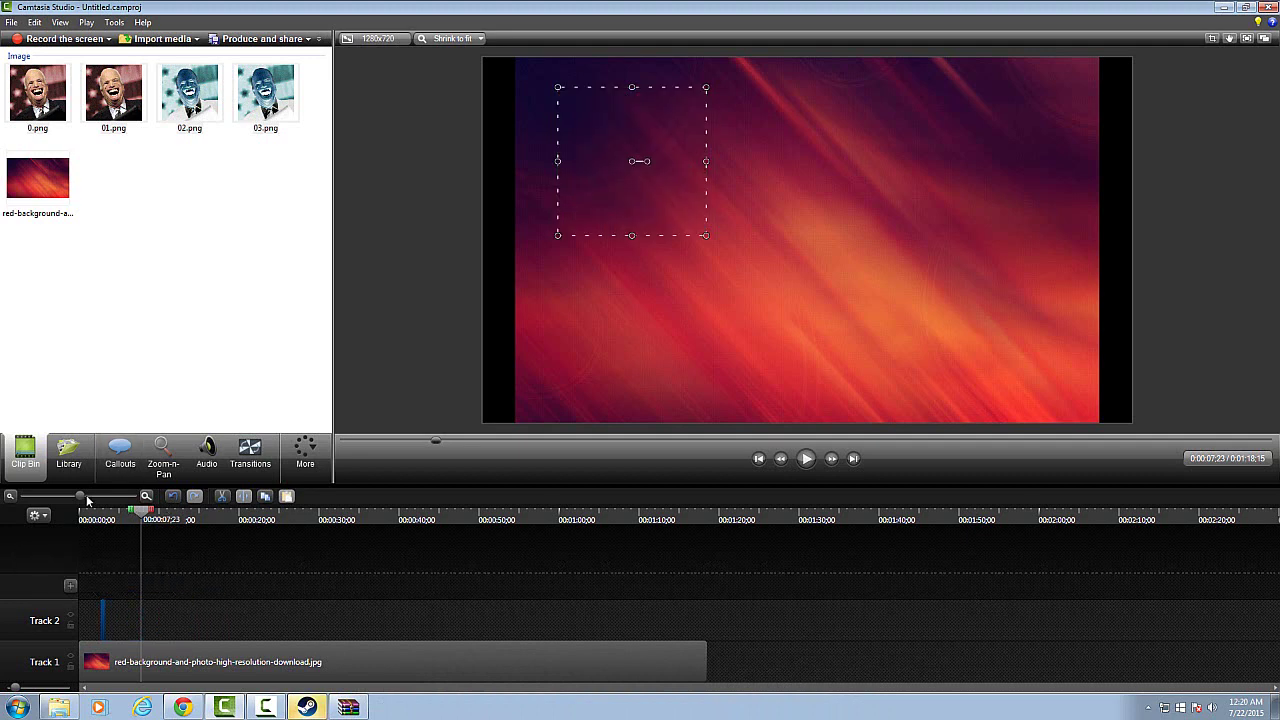
Step: Zoom into the timeline and slide the frame clips left so 03.png starts at 0:00:00;18
drag(83, 498, 114, 497)
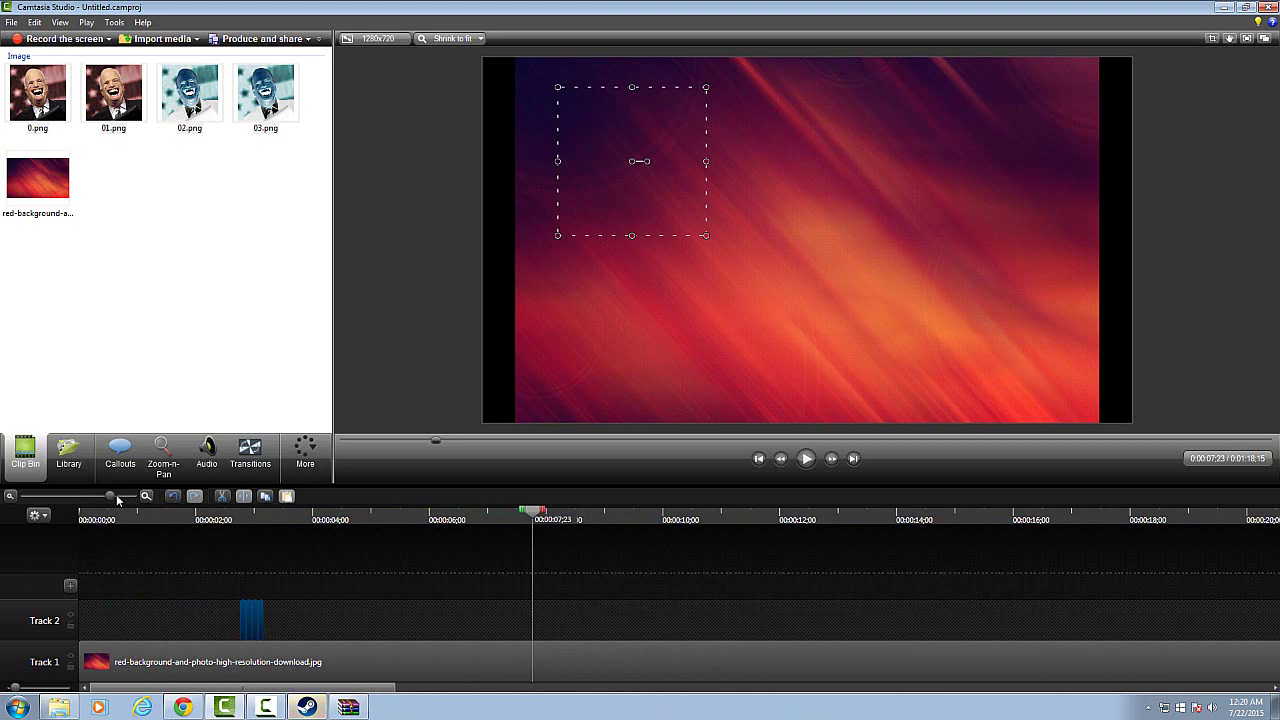
drag(117, 499, 127, 497)
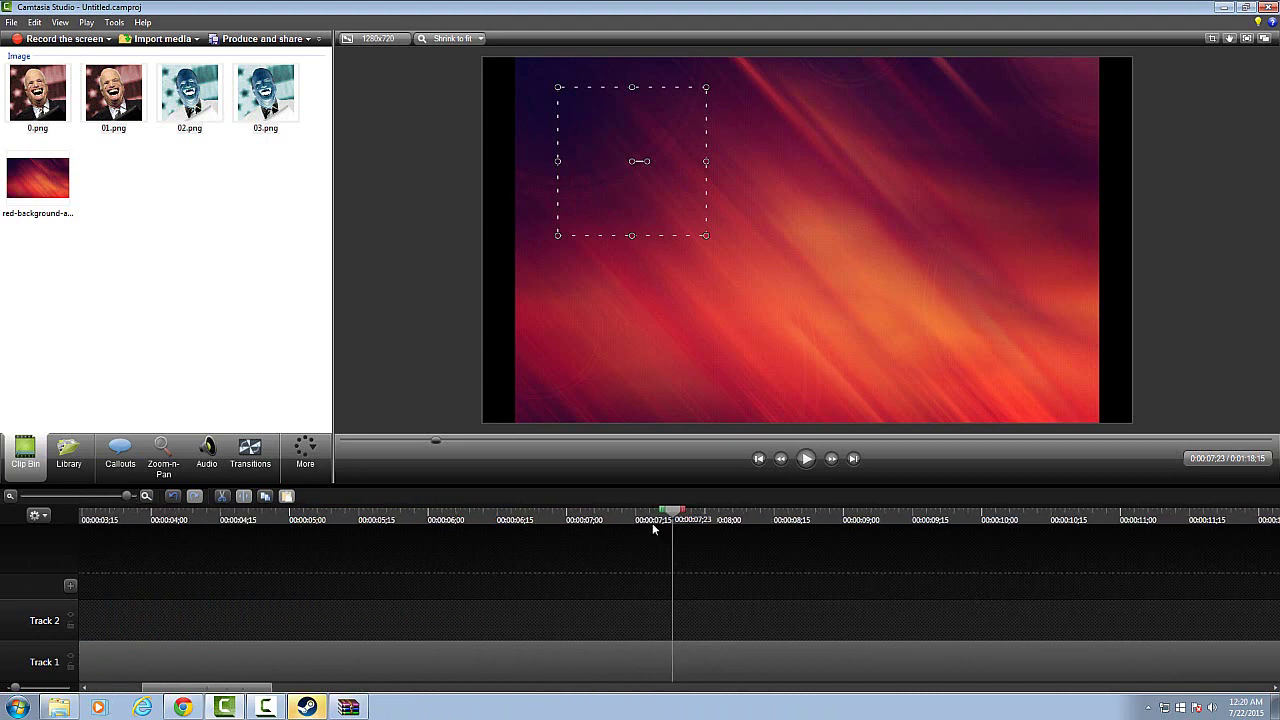
drag(672, 511, 86, 512)
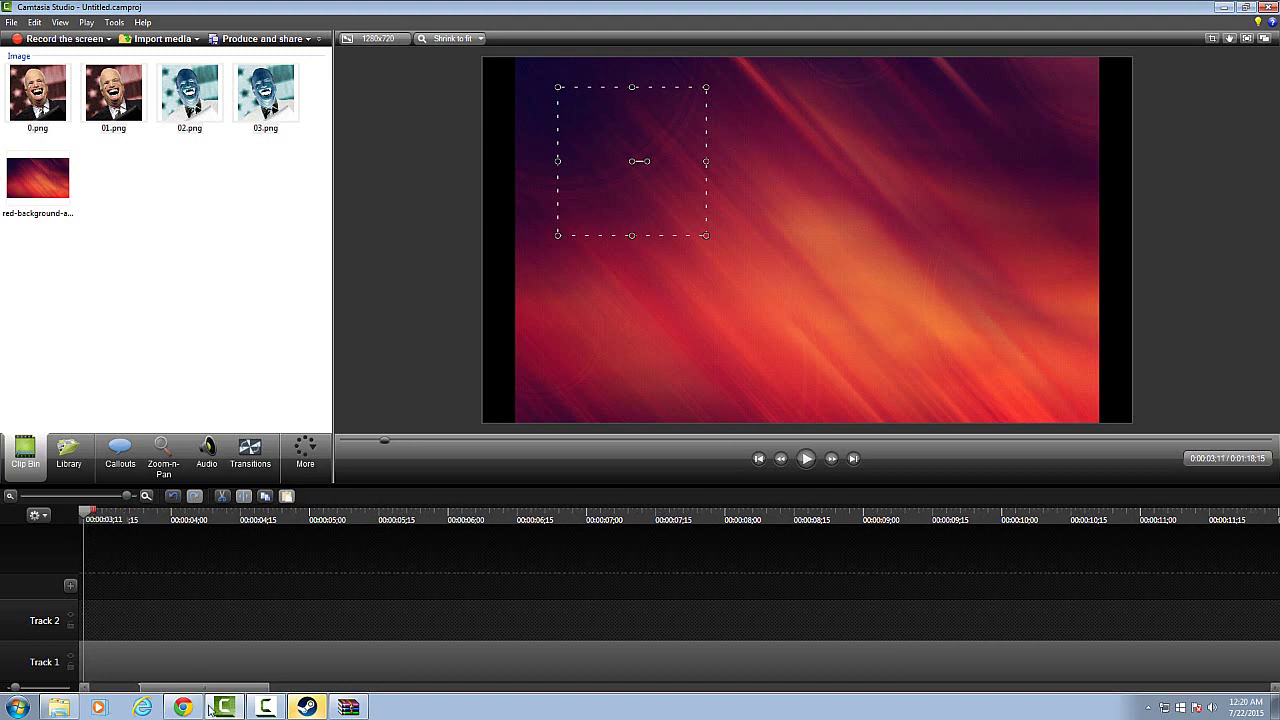
drag(201, 691, 146, 691)
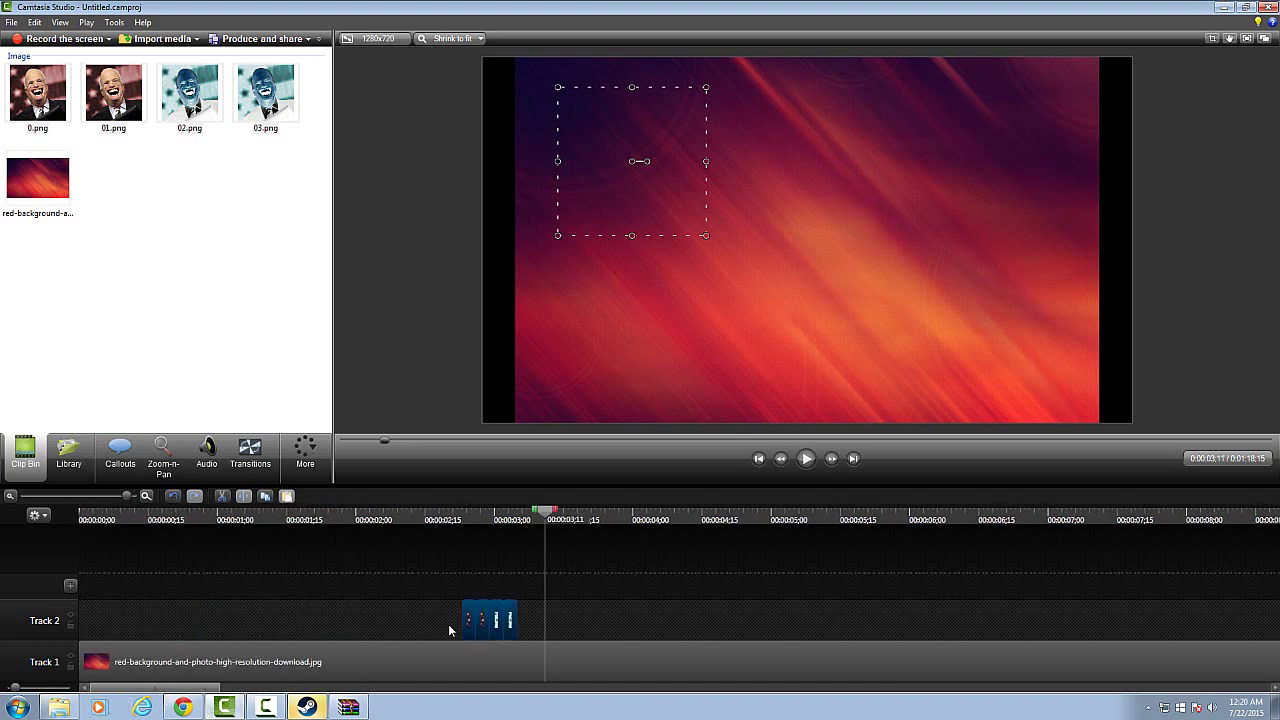
drag(471, 621, 129, 621)
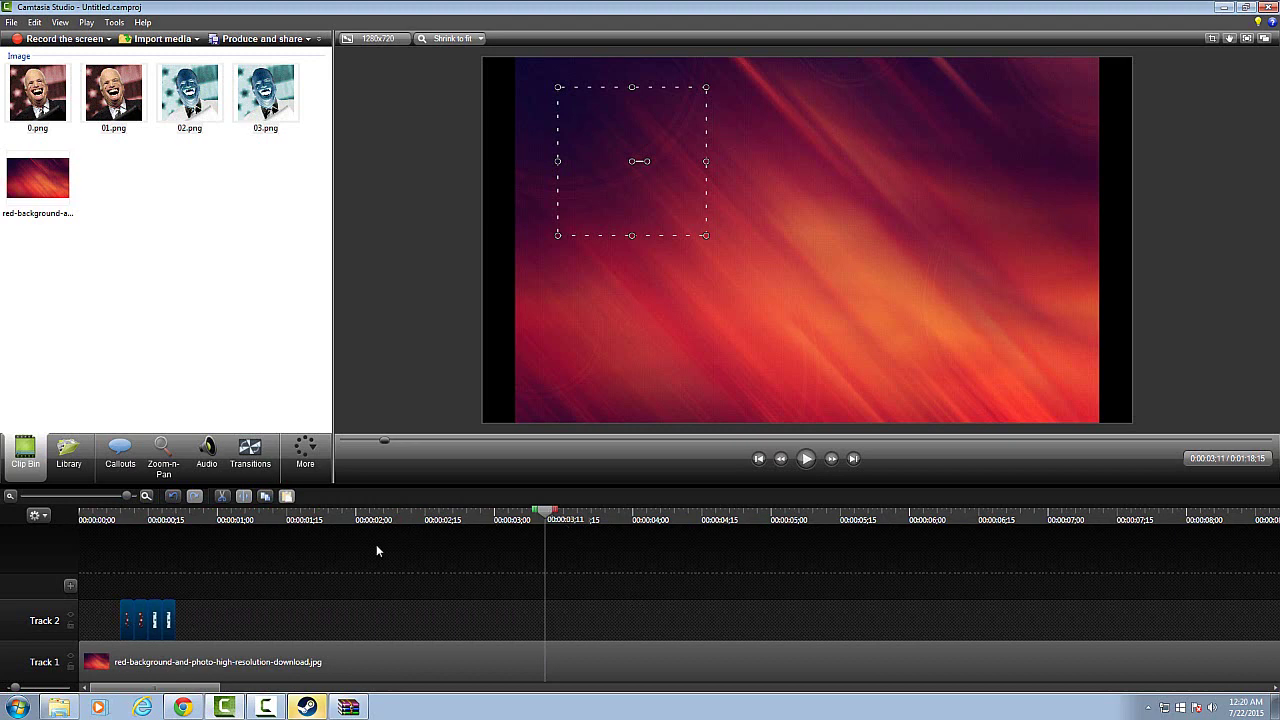
right_click(169, 622)
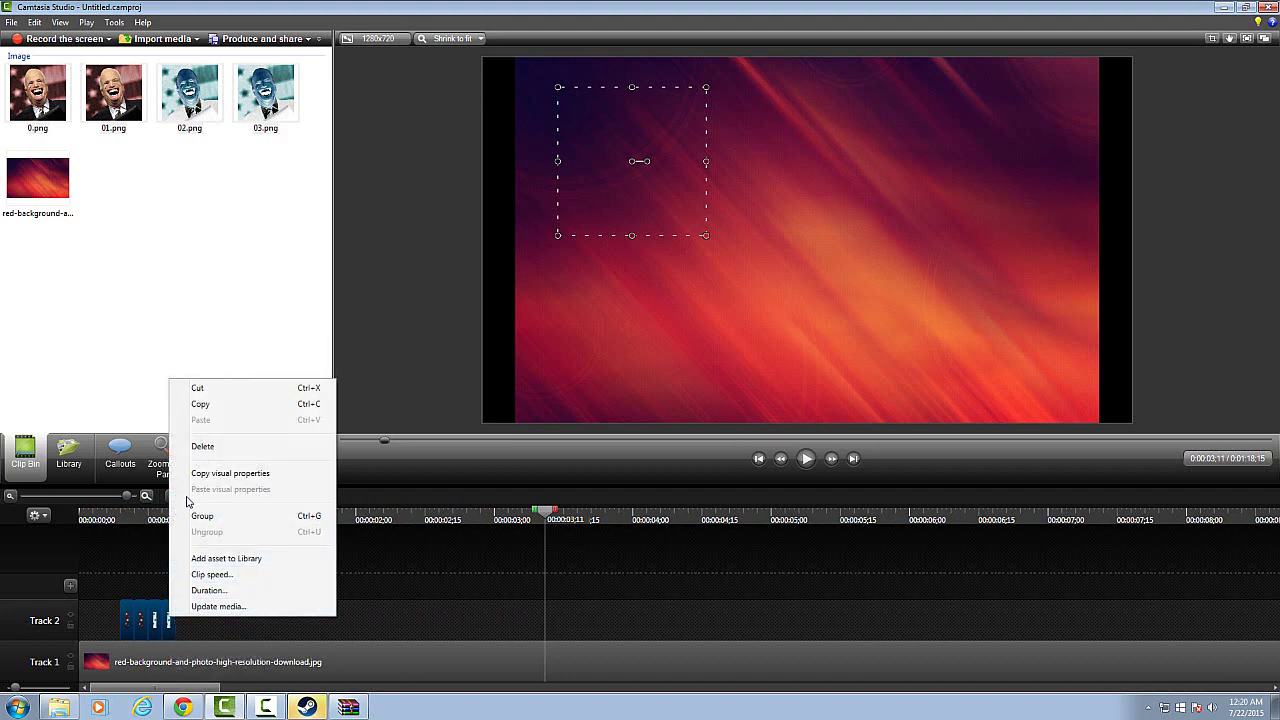
Step: Copy the four frame clips and paste two copies in sequence right after them on Track 2
click(210, 406)
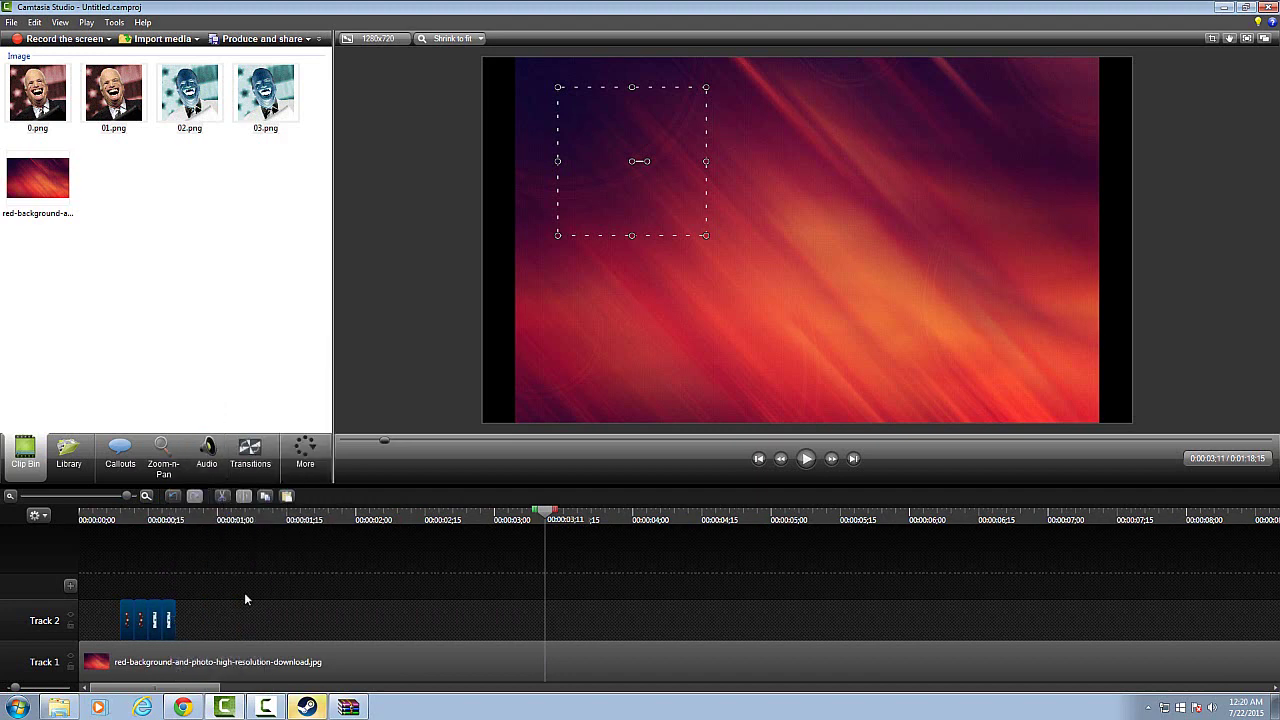
right_click(249, 612)
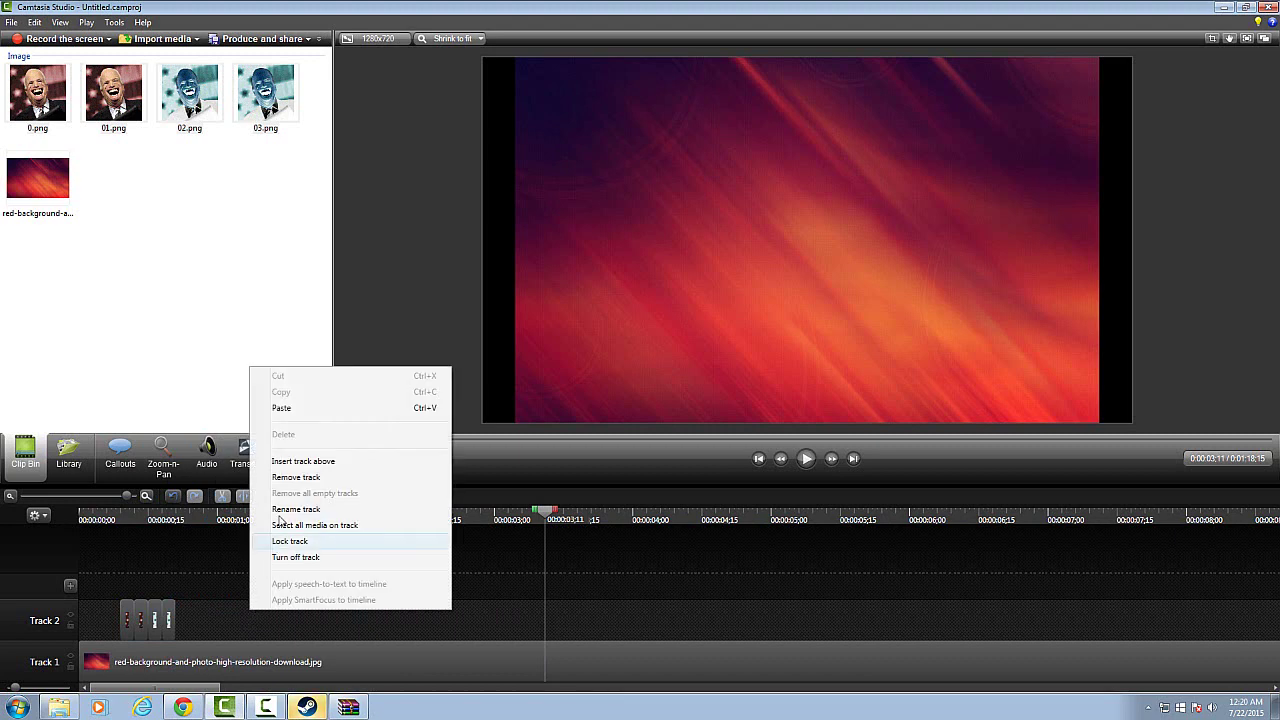
click(285, 408)
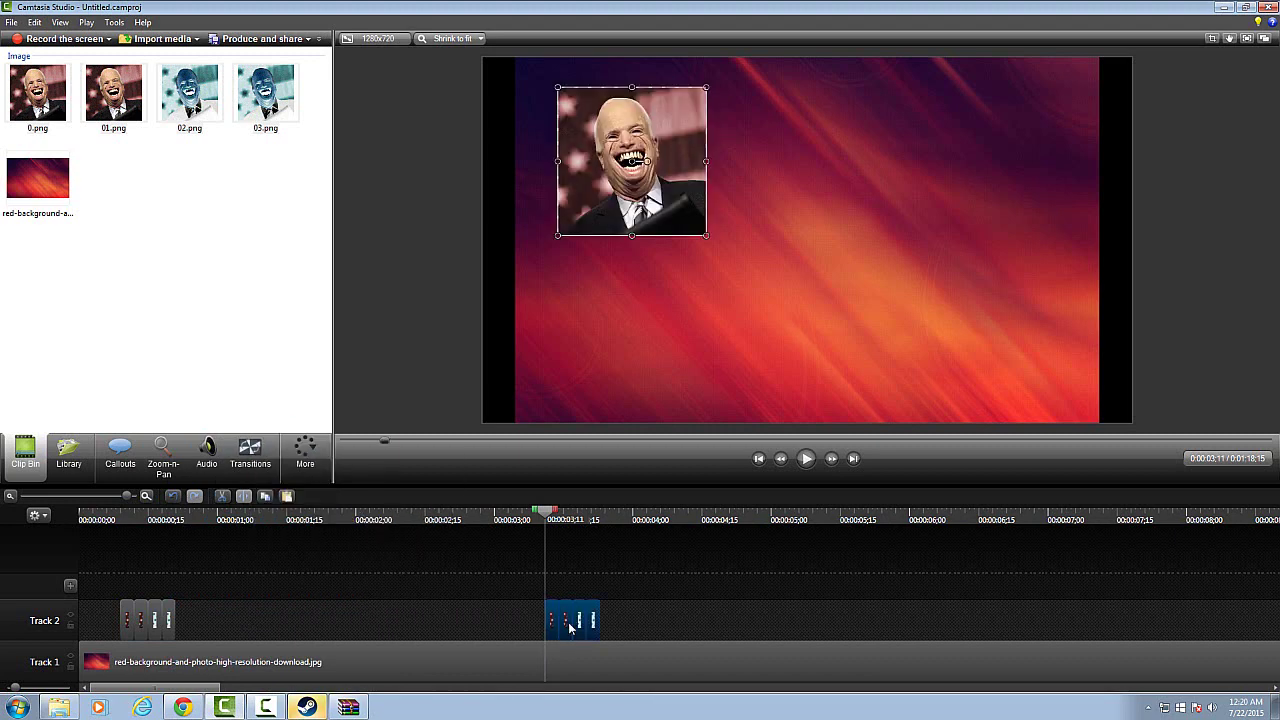
drag(570, 627, 204, 636)
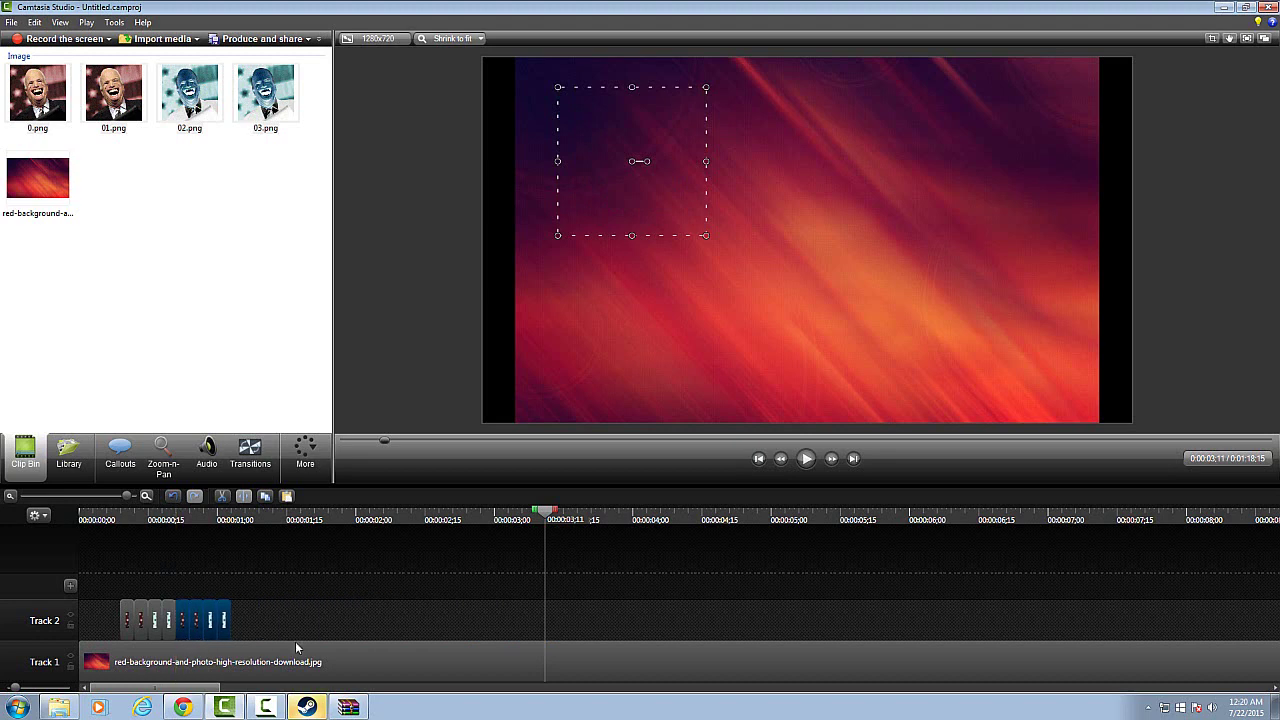
right_click(358, 621)
click(414, 419)
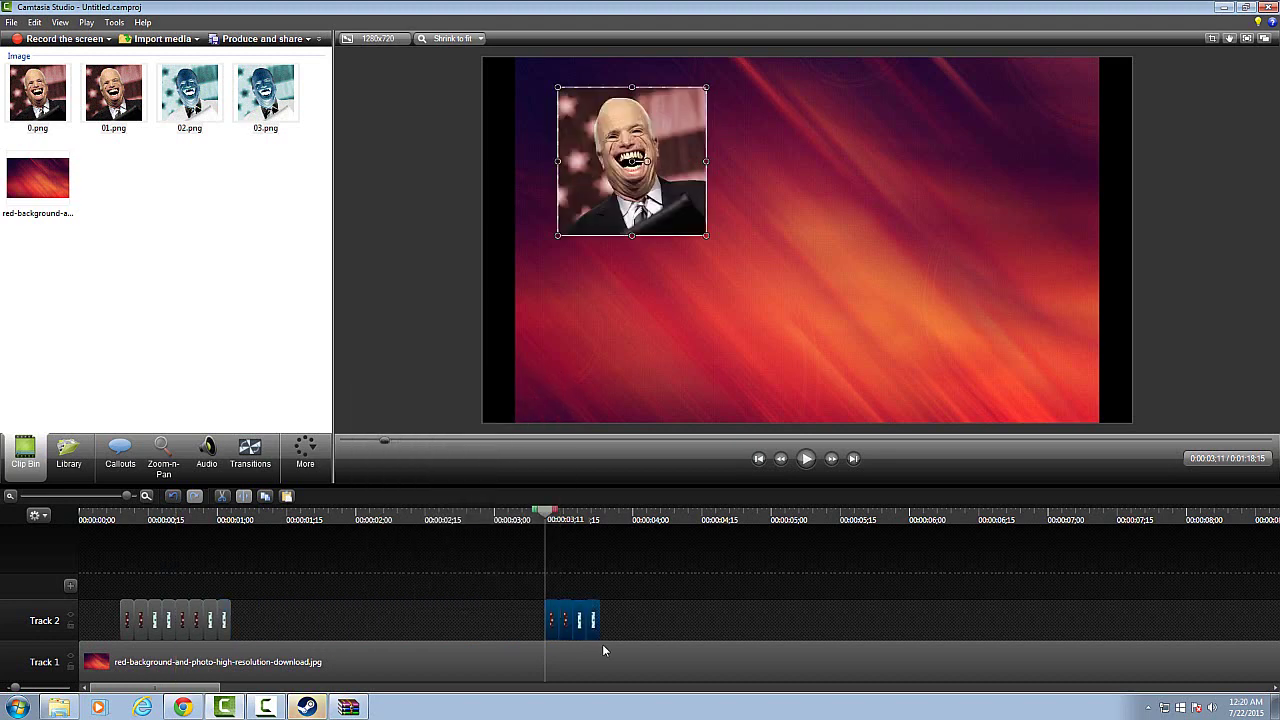
drag(566, 627, 233, 640)
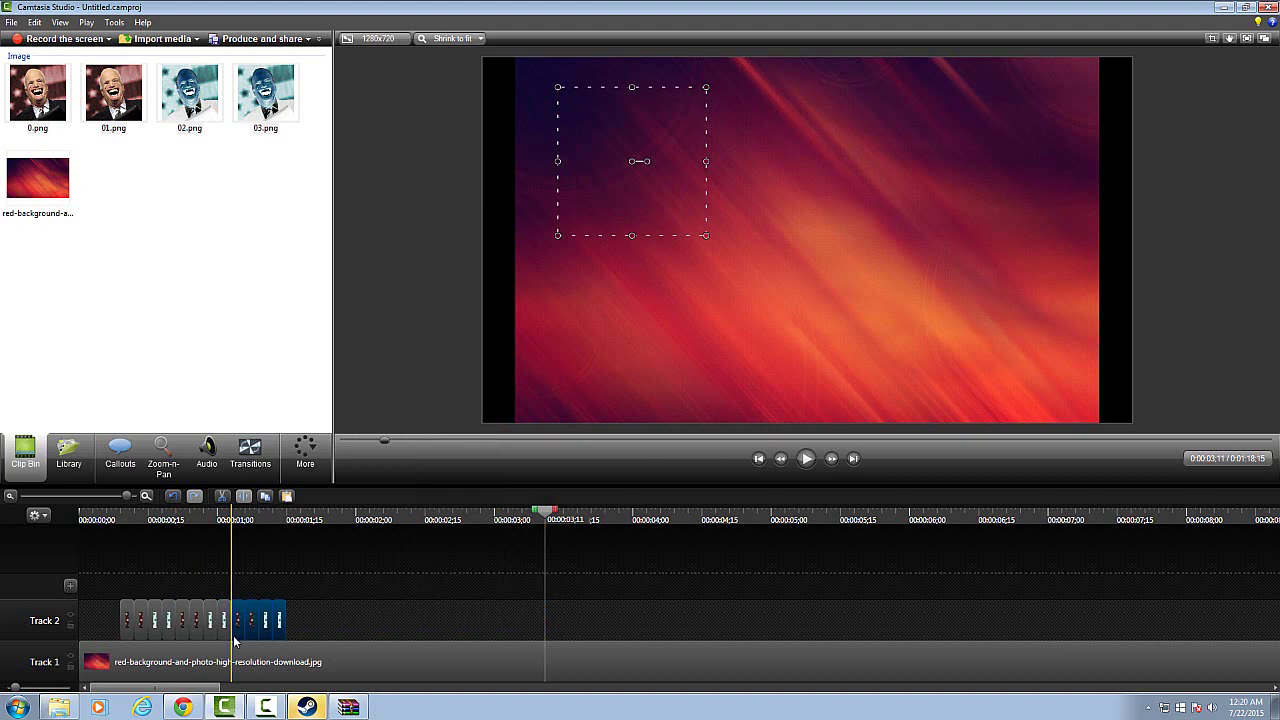
Step: Paste three more copies in sequence, extending the Track 2 loop to about 0:00:02;15
right_click(377, 624)
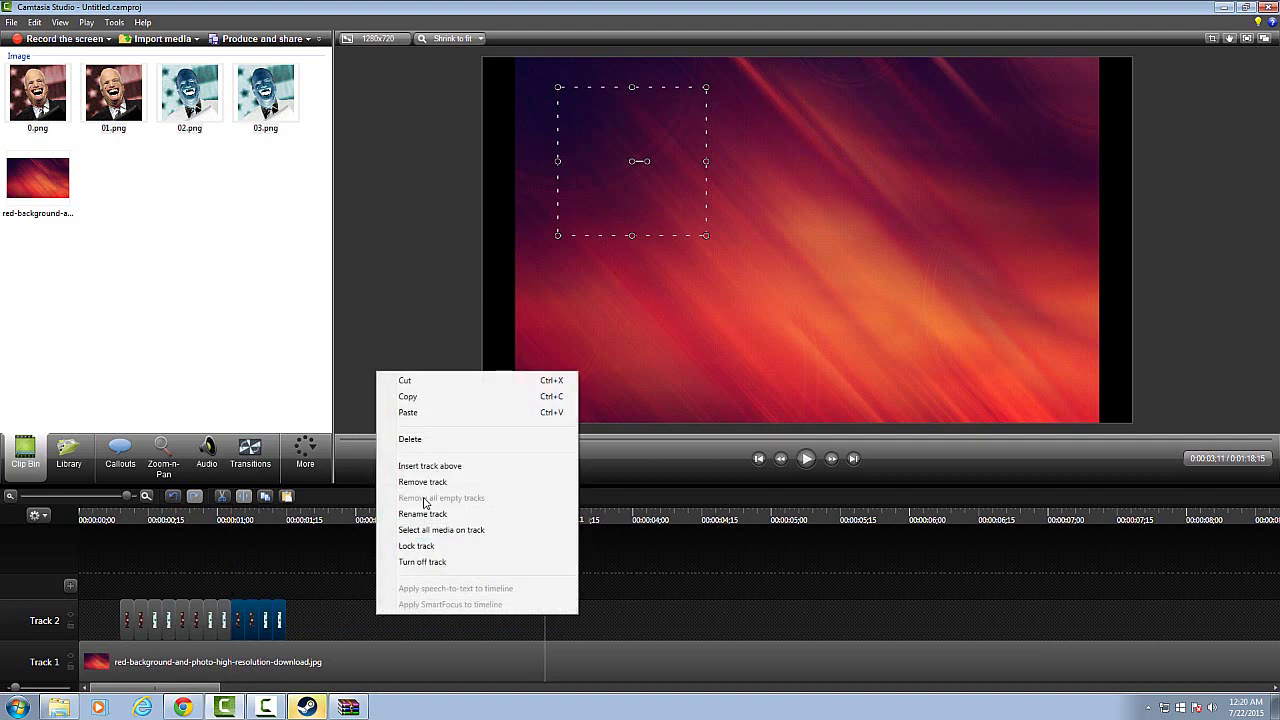
click(412, 411)
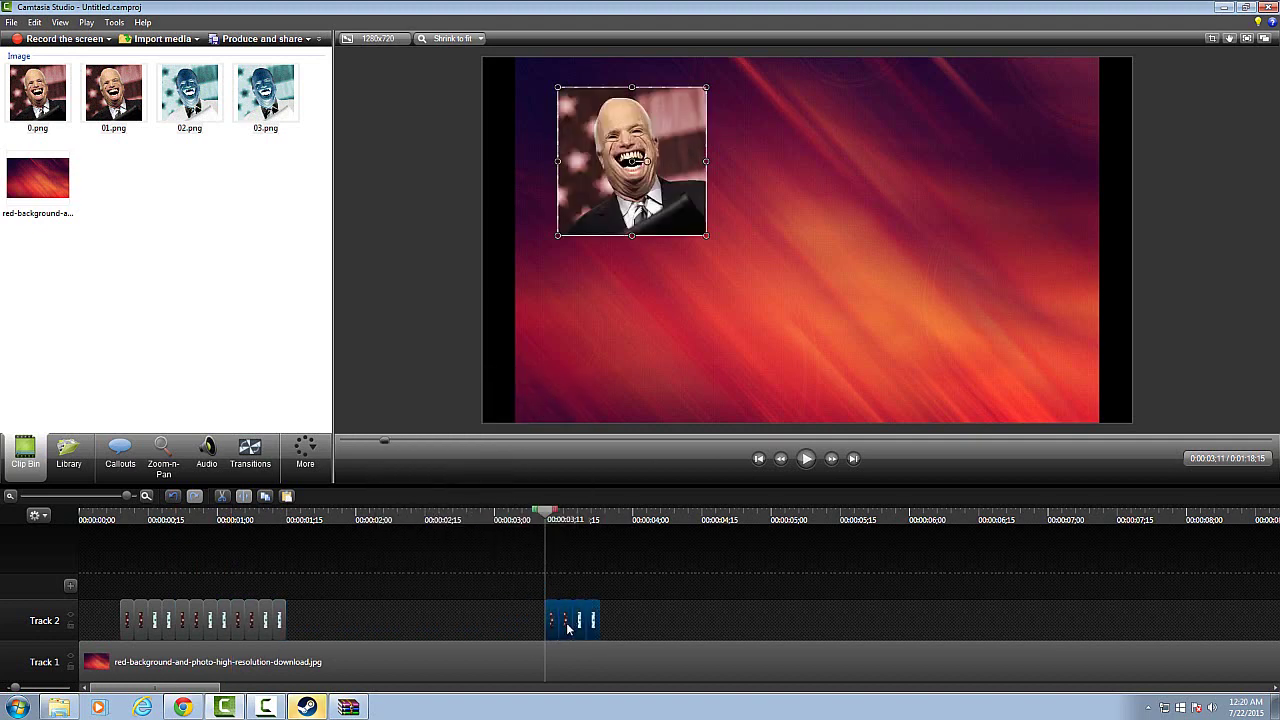
drag(566, 622, 305, 627)
right_click(373, 606)
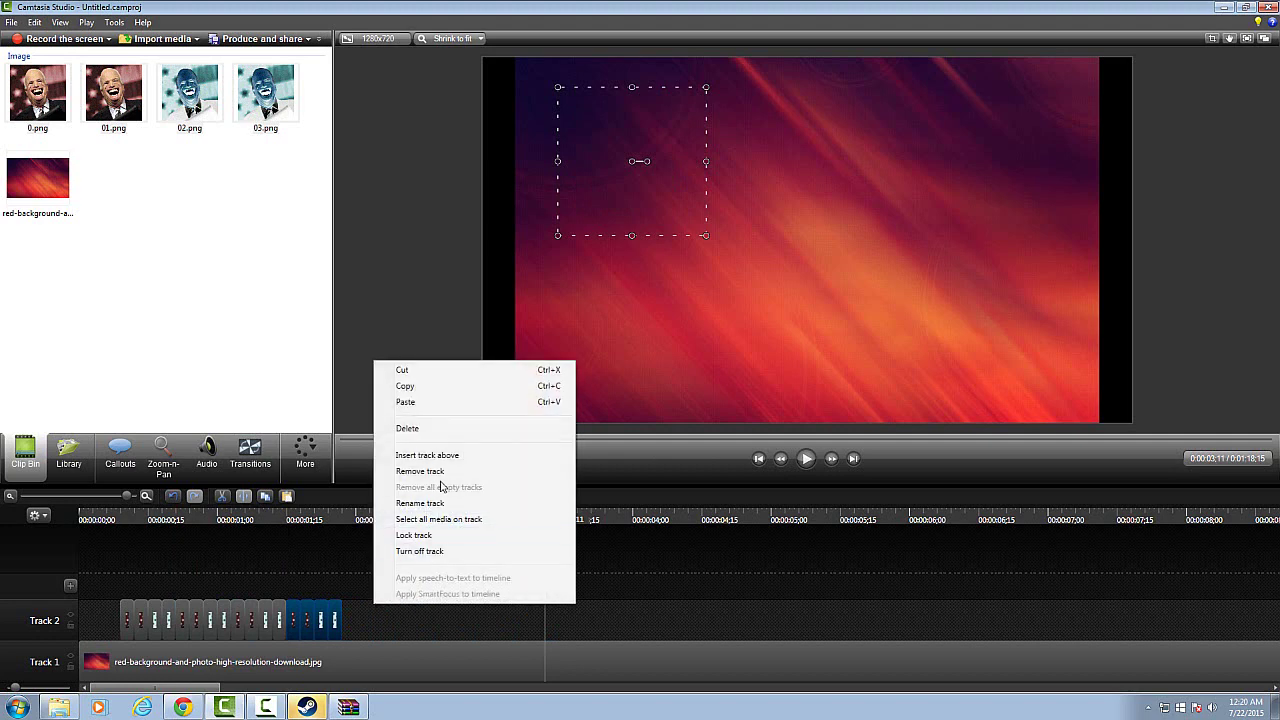
click(410, 407)
drag(565, 622, 336, 636)
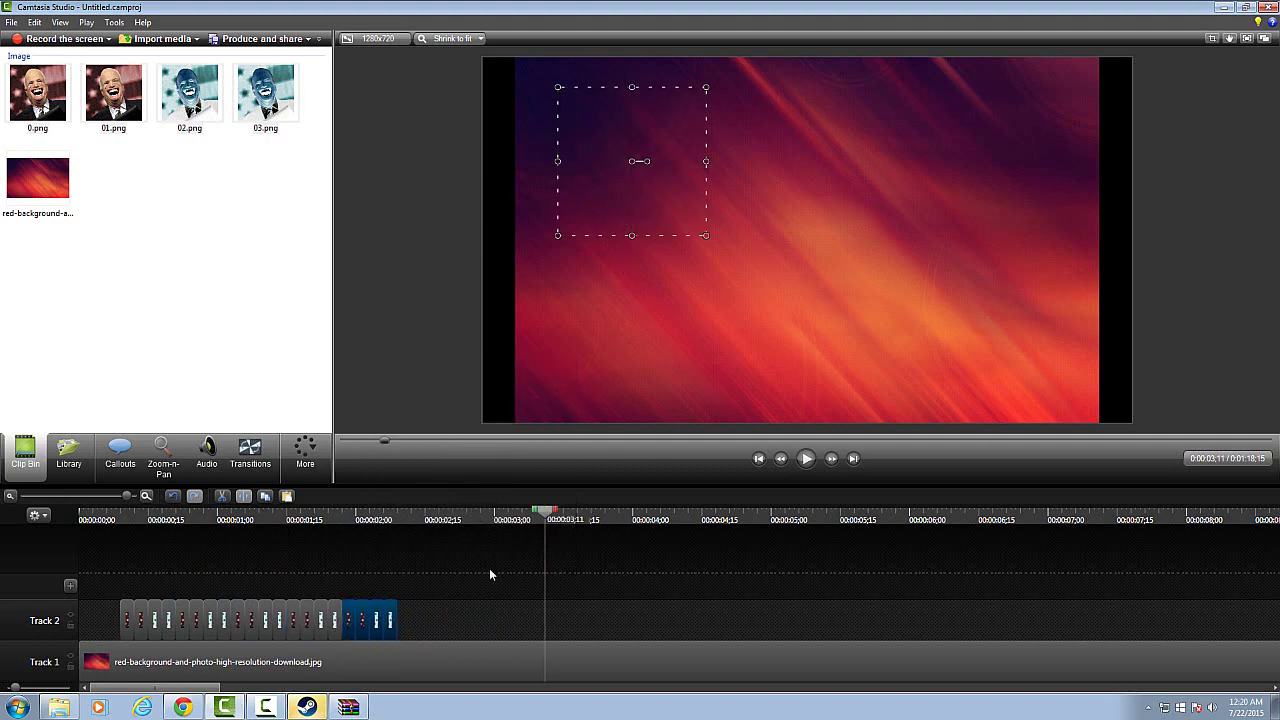
right_click(494, 618)
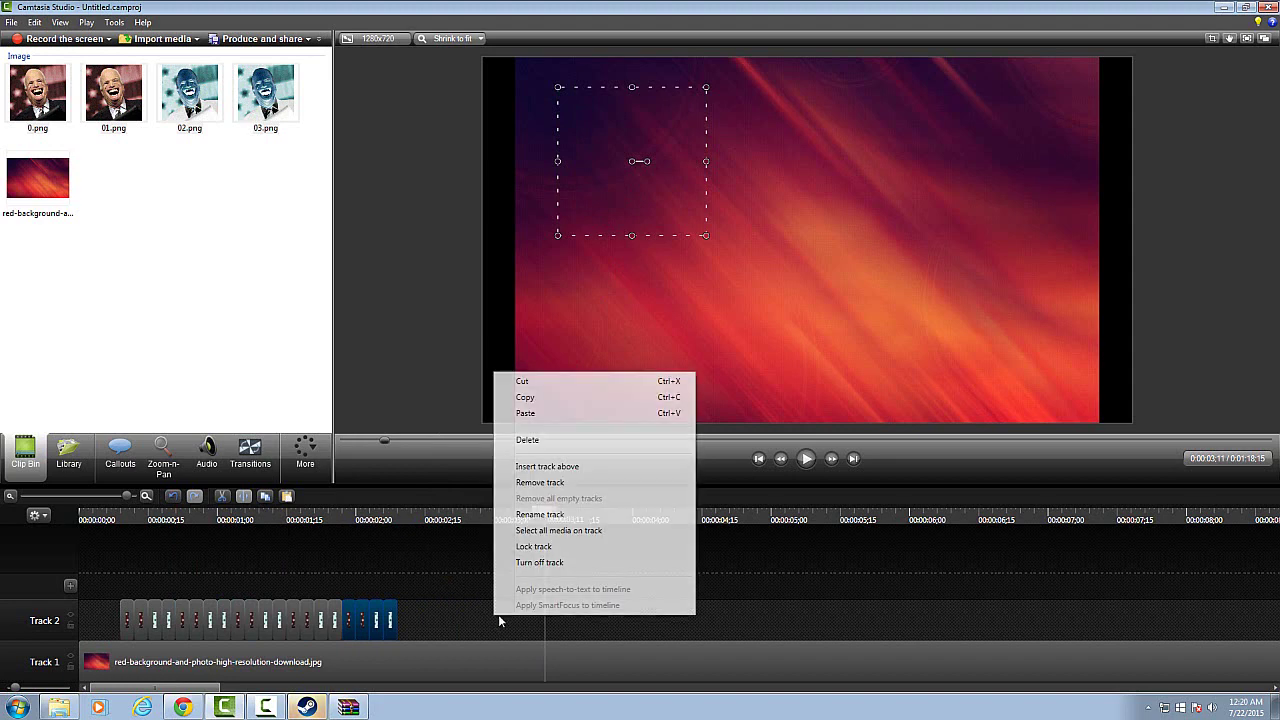
click(538, 414)
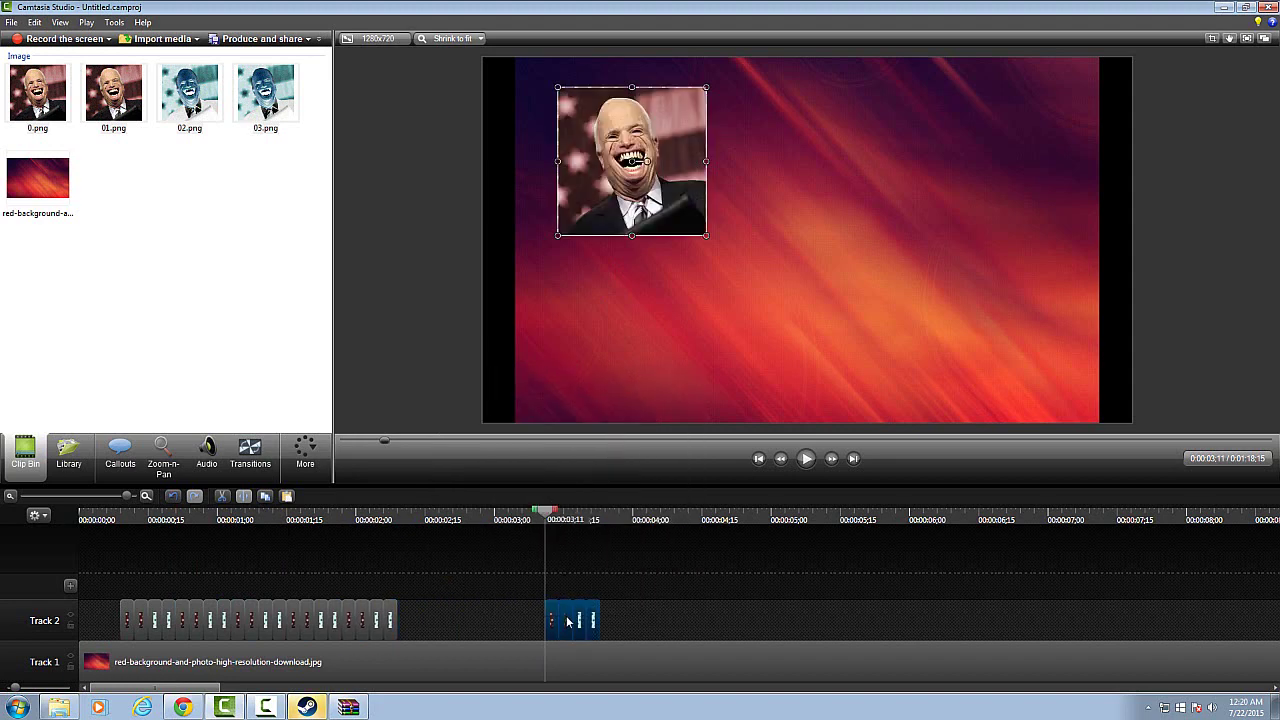
drag(567, 622, 419, 622)
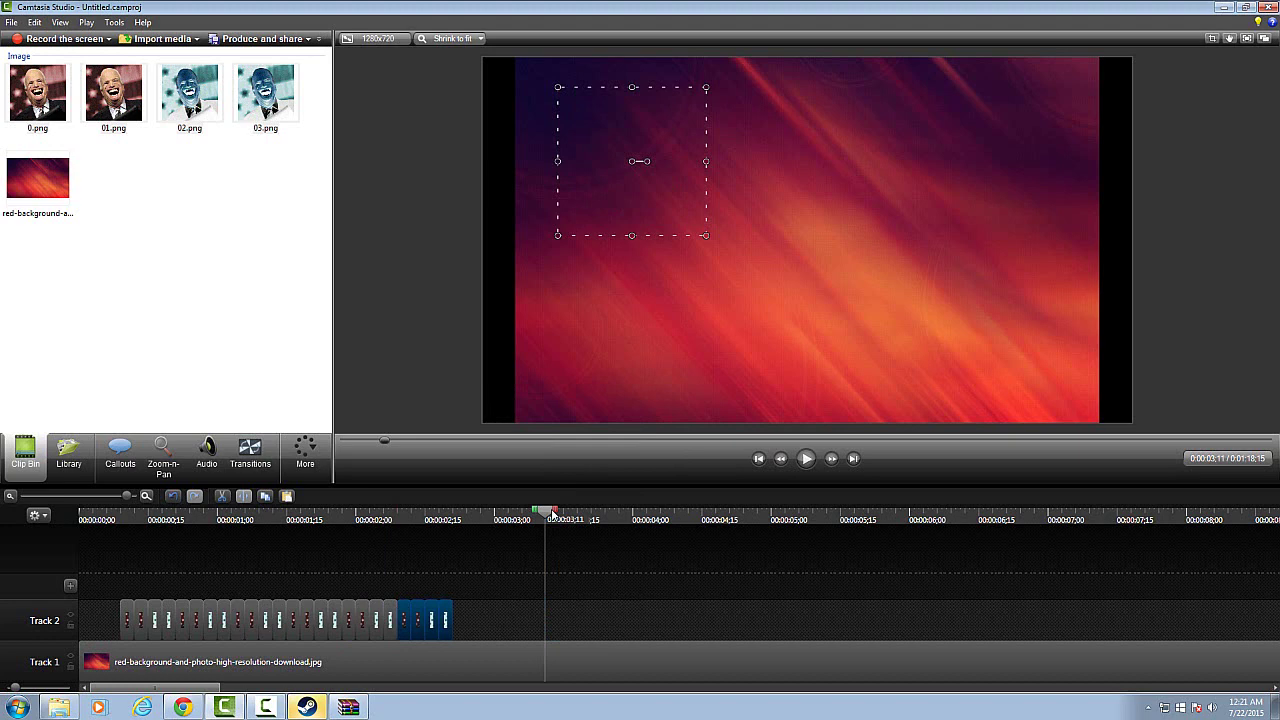
drag(552, 513, 128, 575)
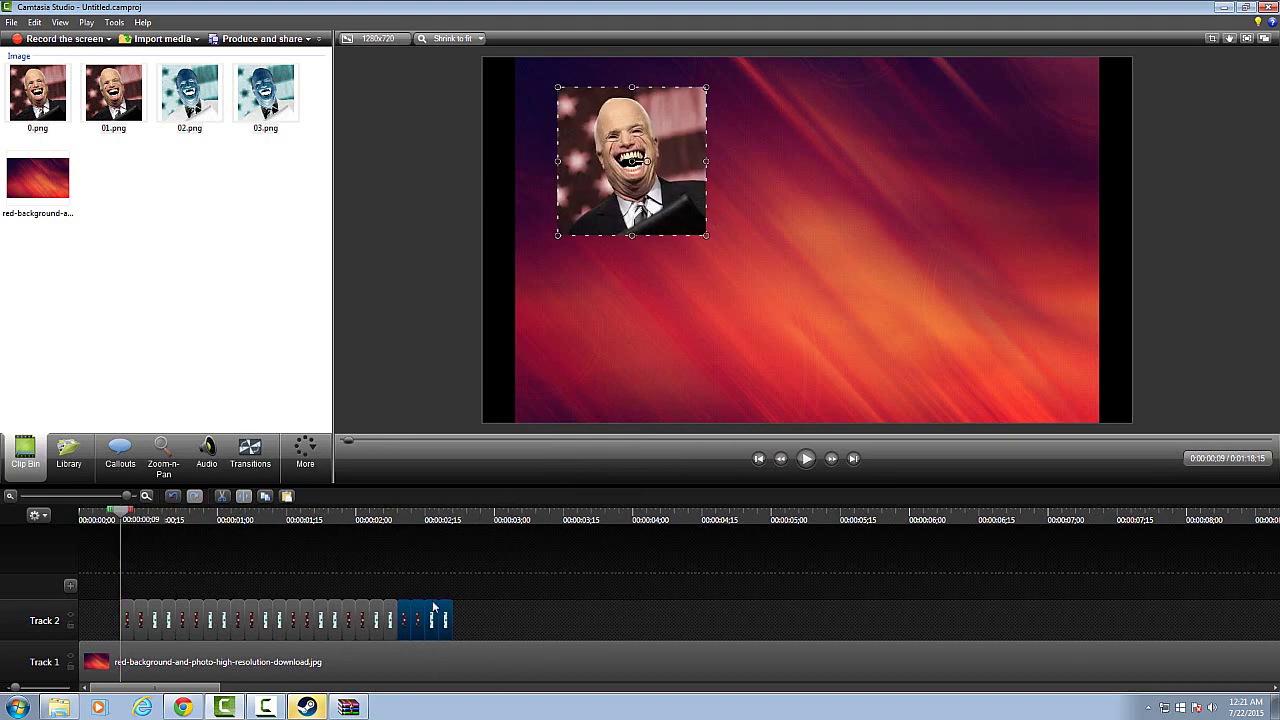
Step: Zoom out to the whole project and preview the face loop over the red background
drag(129, 503, 89, 506)
click(806, 458)
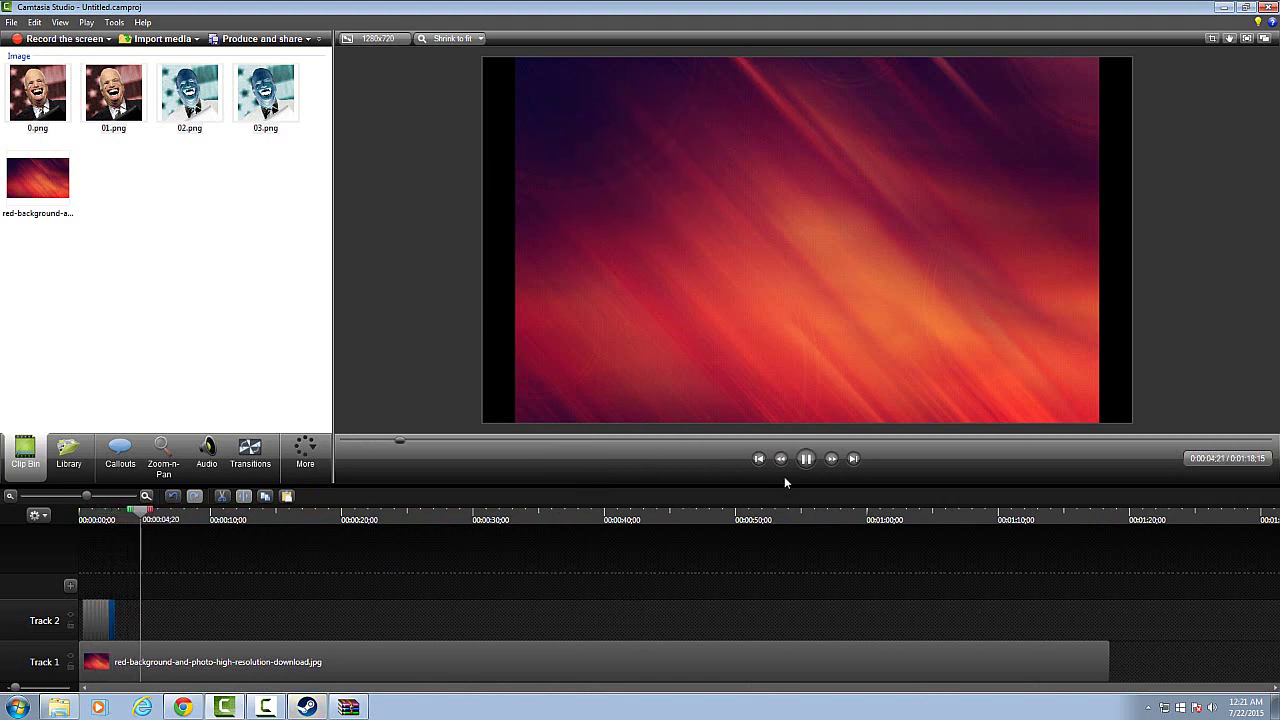
click(806, 458)
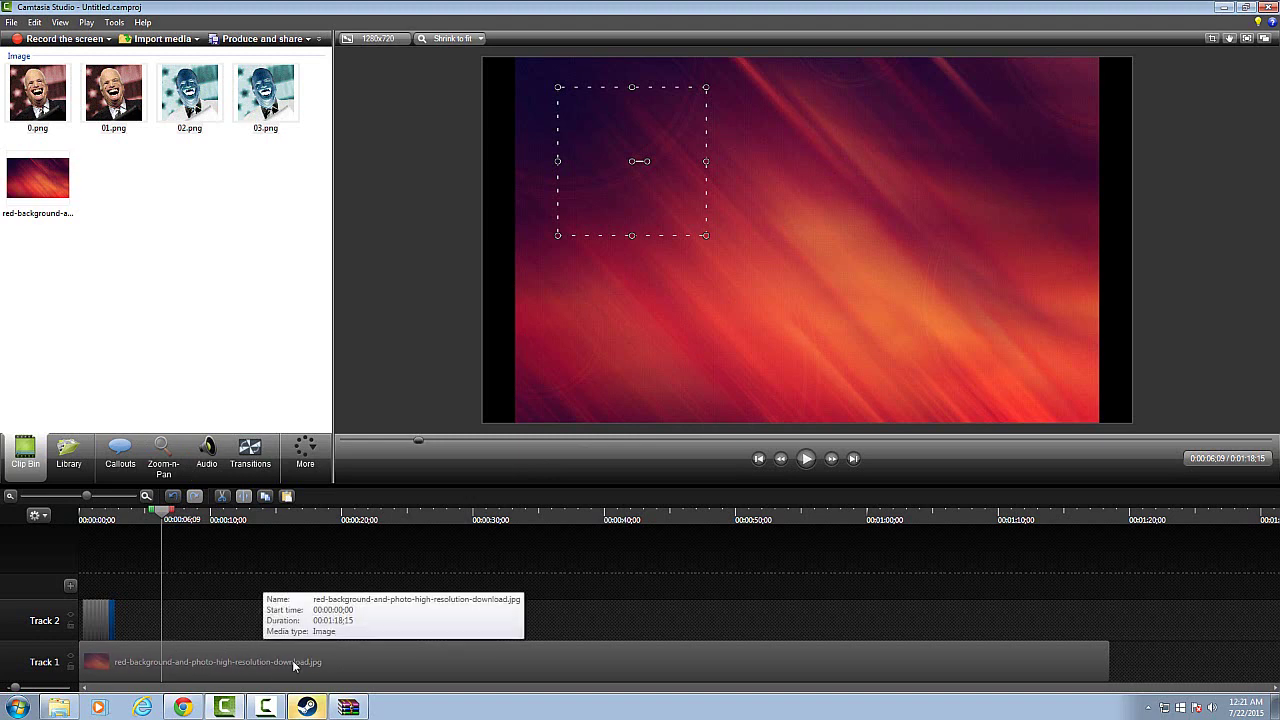
Step: Delete the red background clip from Track 1
drag(310, 671, 322, 677)
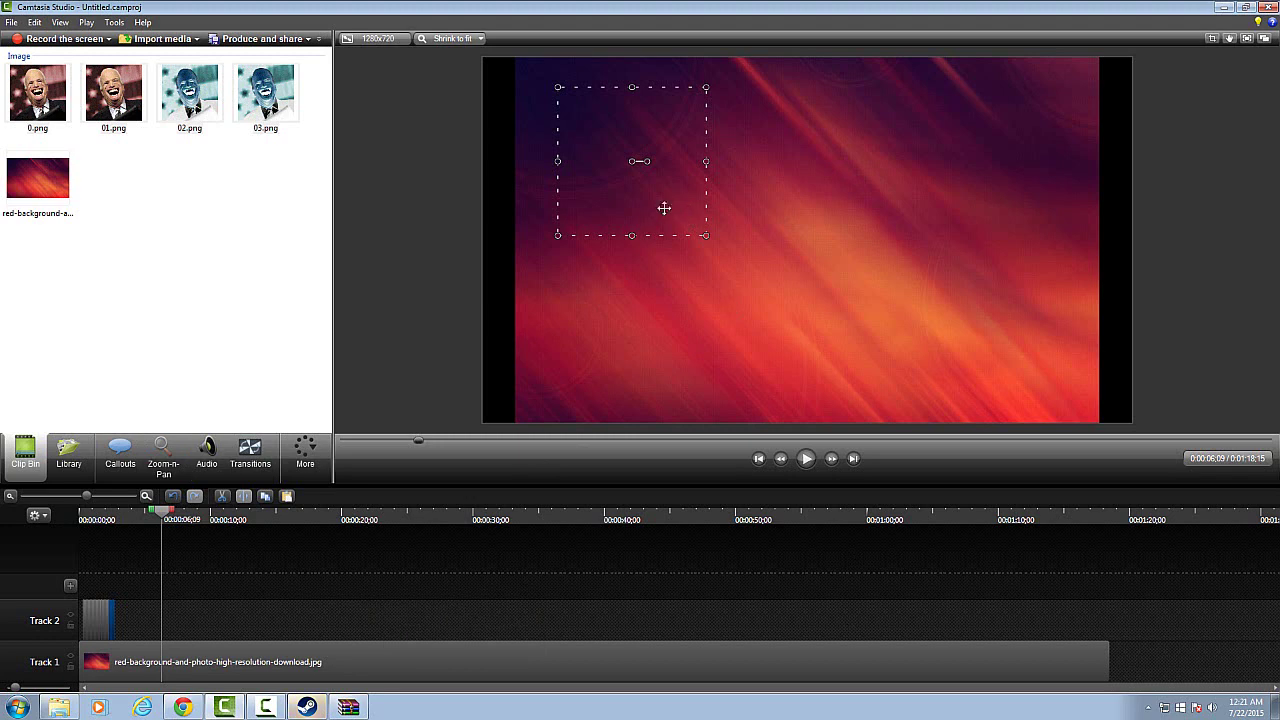
click(291, 668)
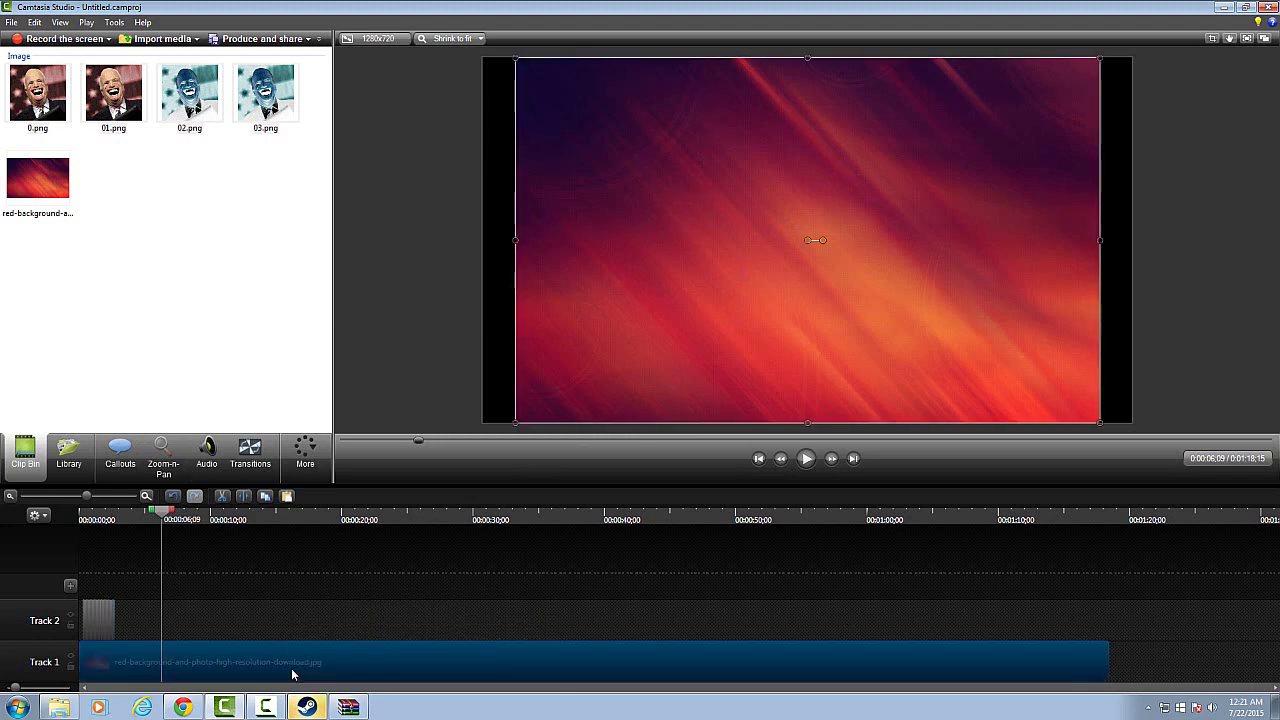
right_click(291, 668)
click(330, 495)
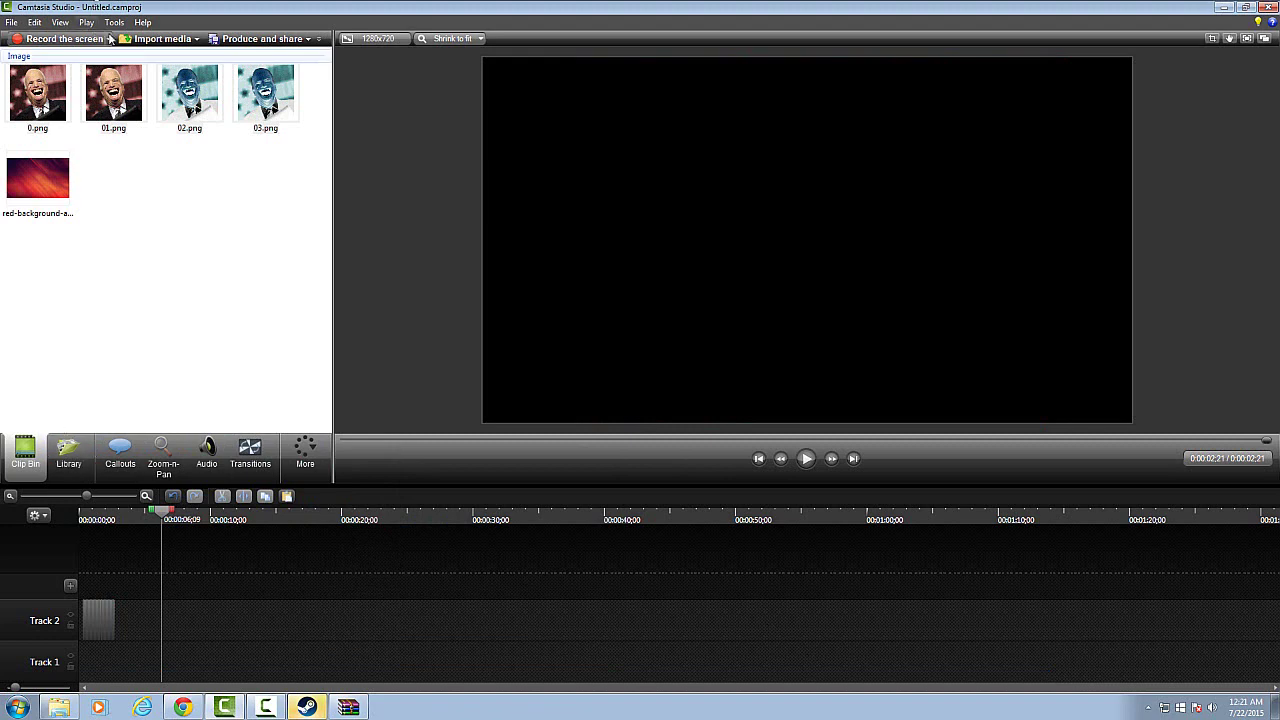
Step: Import rocket league (2).wmv from youtube > finished videos into the clip bin
click(162, 38)
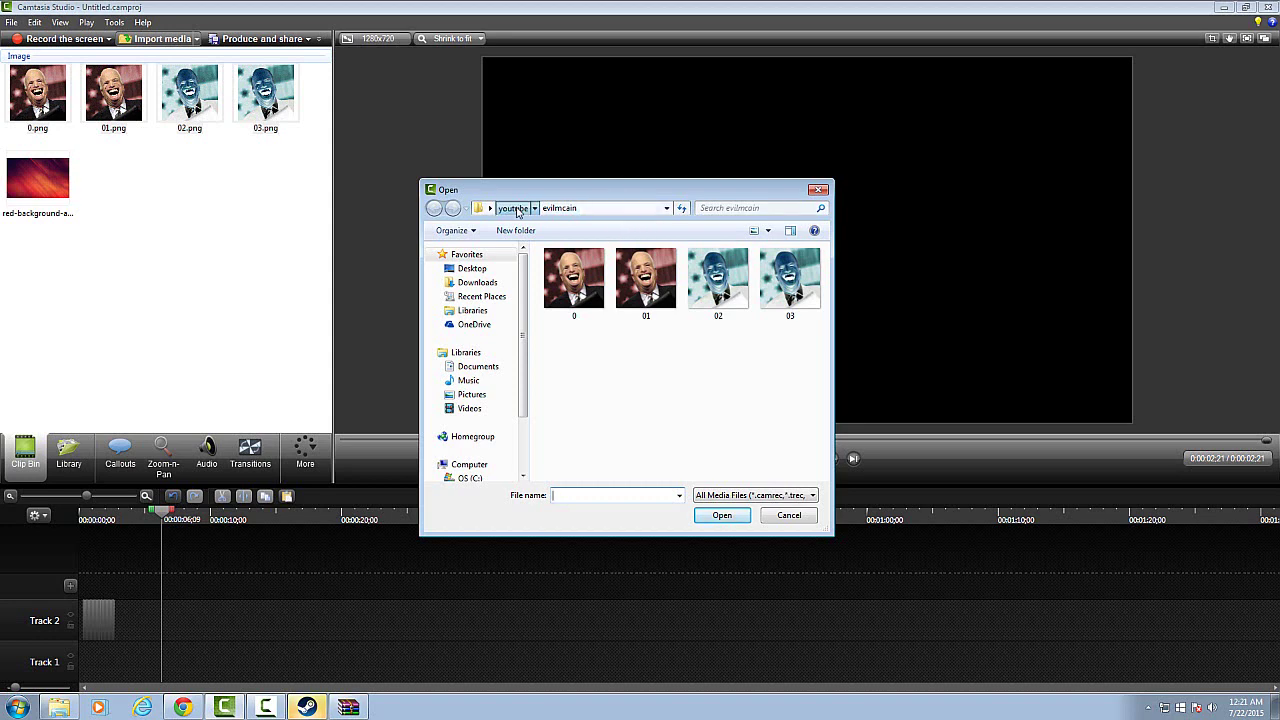
click(512, 208)
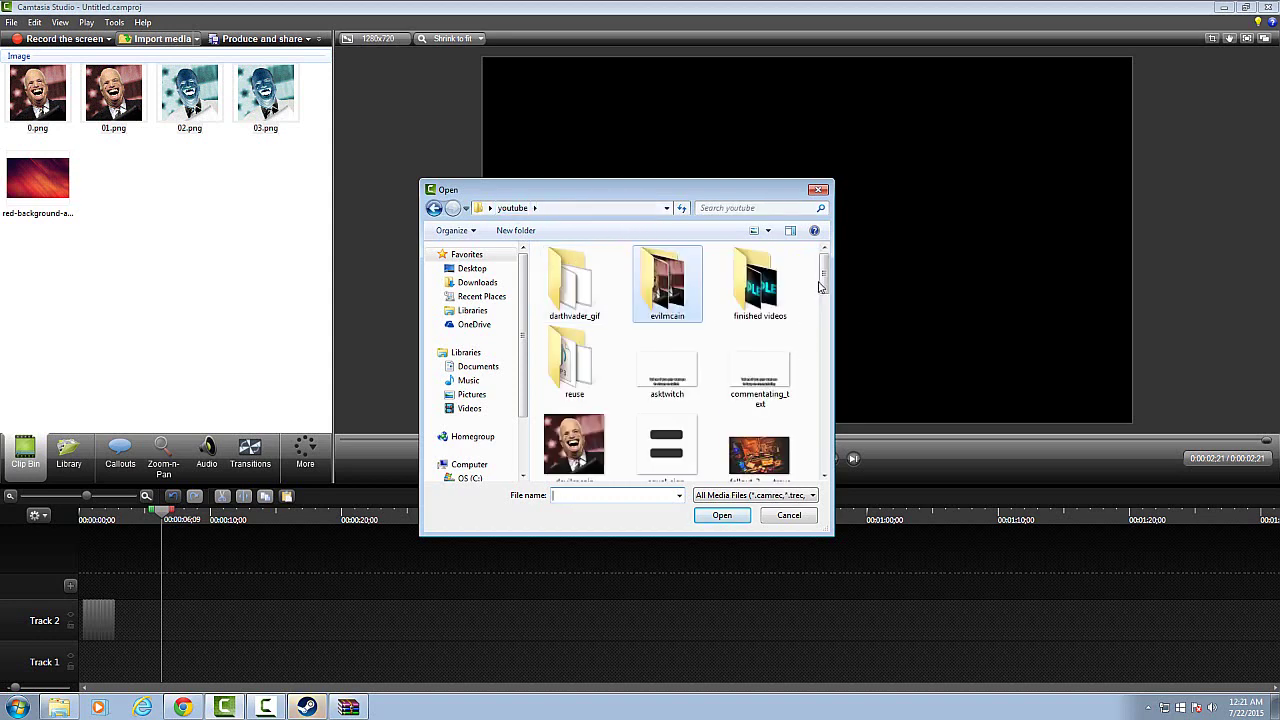
double_click(745, 302)
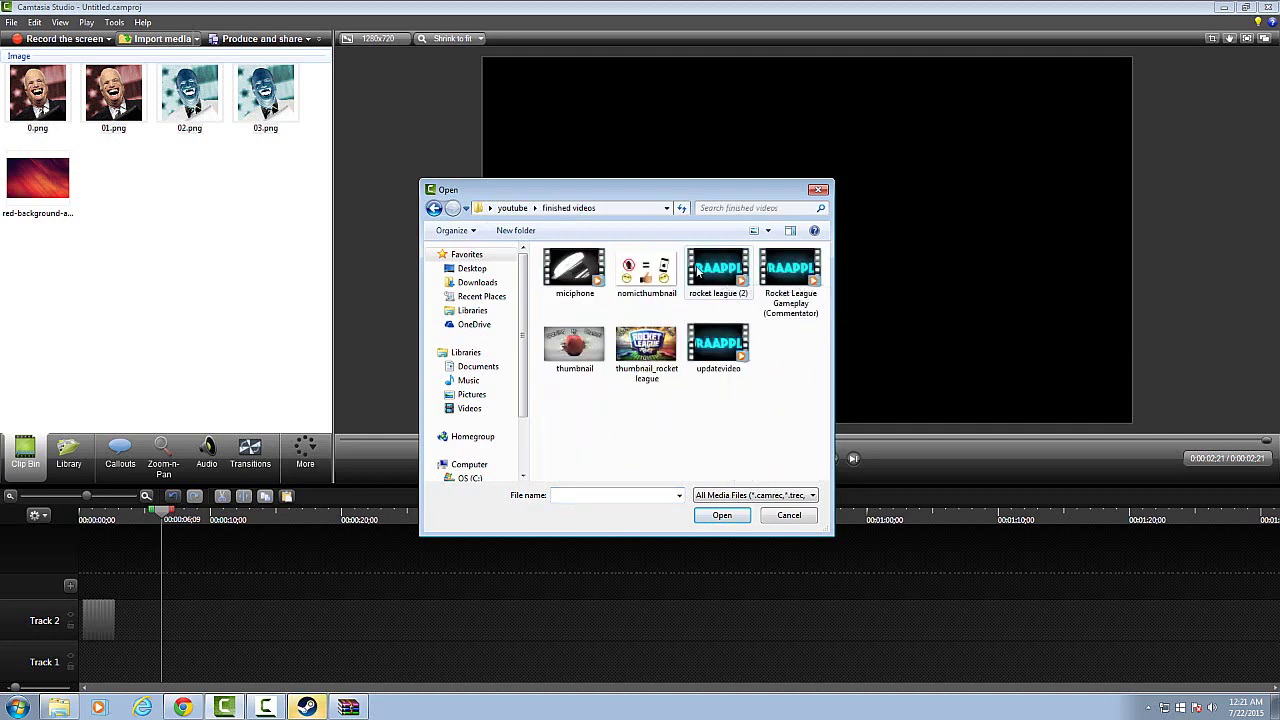
drag(706, 275, 704, 430)
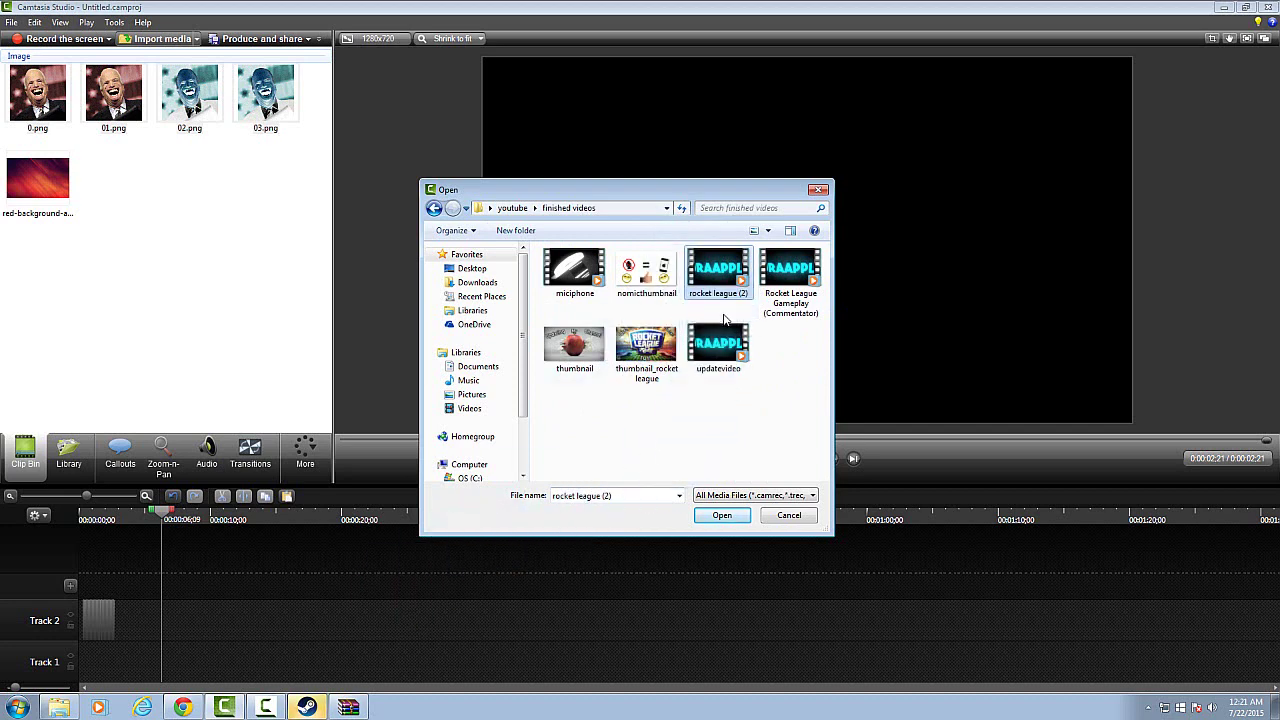
click(726, 517)
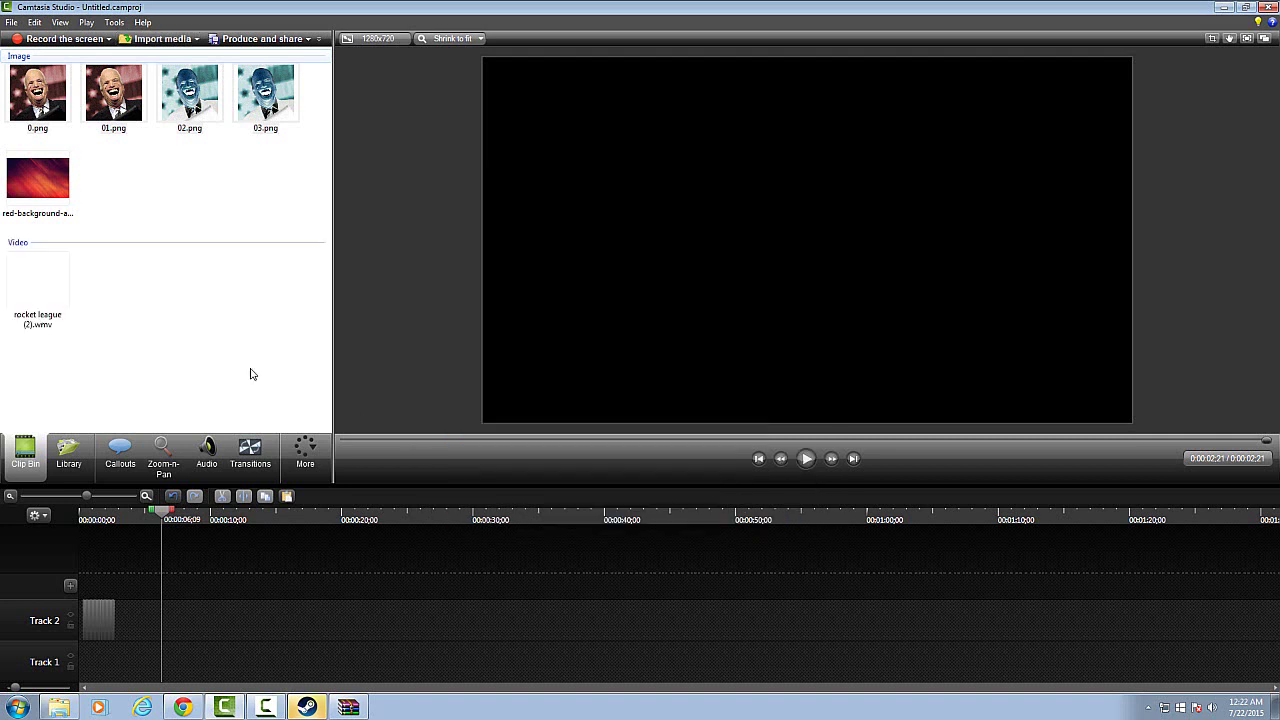
Step: Put rocket league (2).wmv on Track 1 under the face loop and play the combination from the start
click(45, 288)
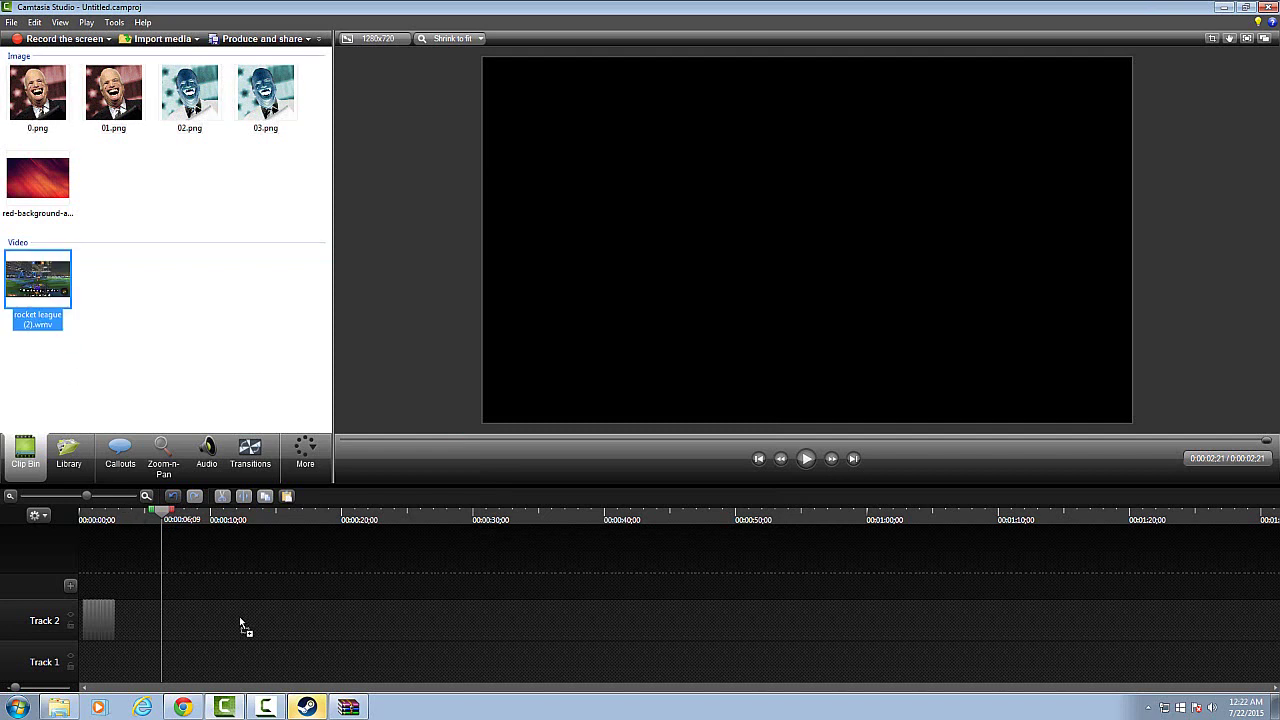
drag(239, 617, 433, 661)
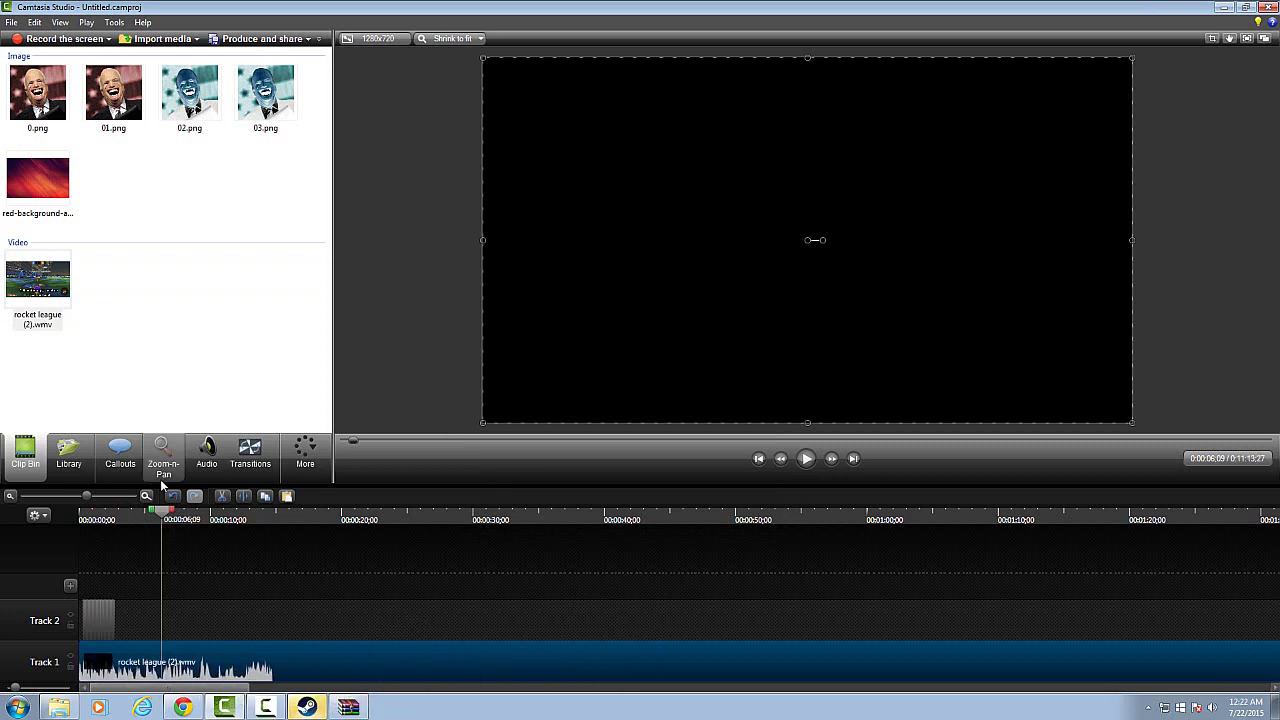
drag(163, 512, 86, 522)
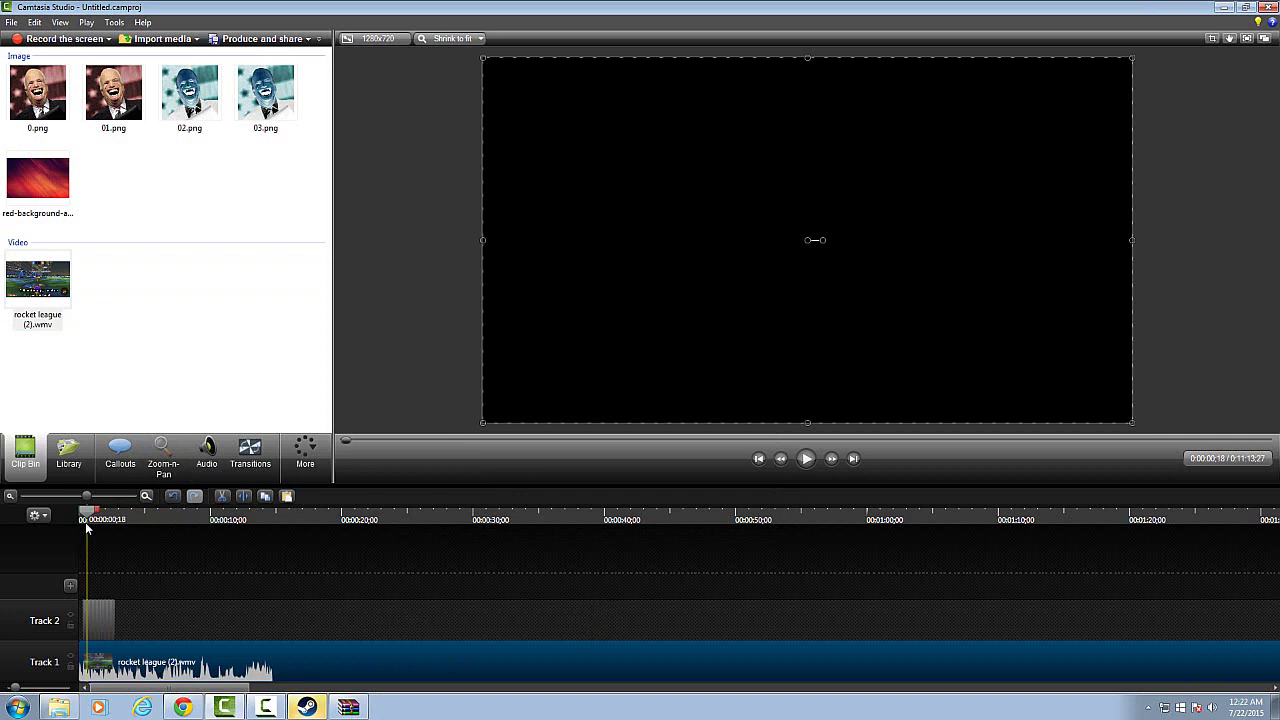
click(807, 459)
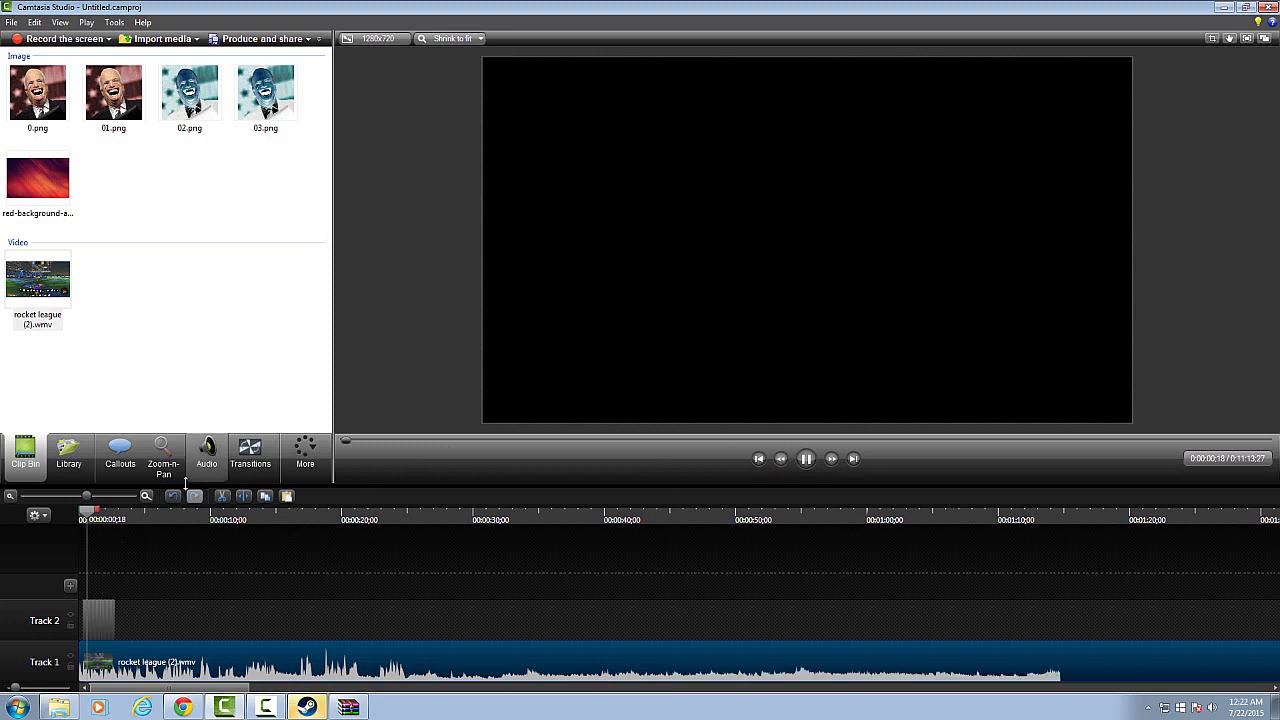
drag(90, 512, 81, 512)
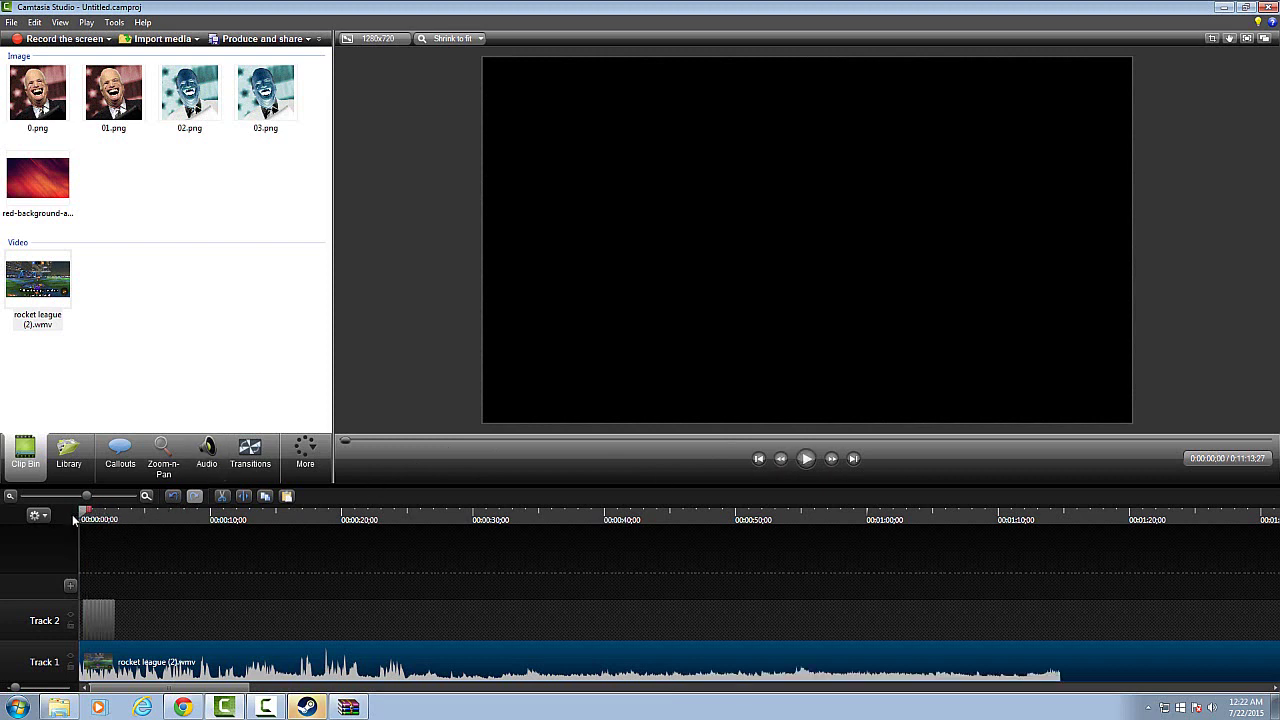
click(806, 458)
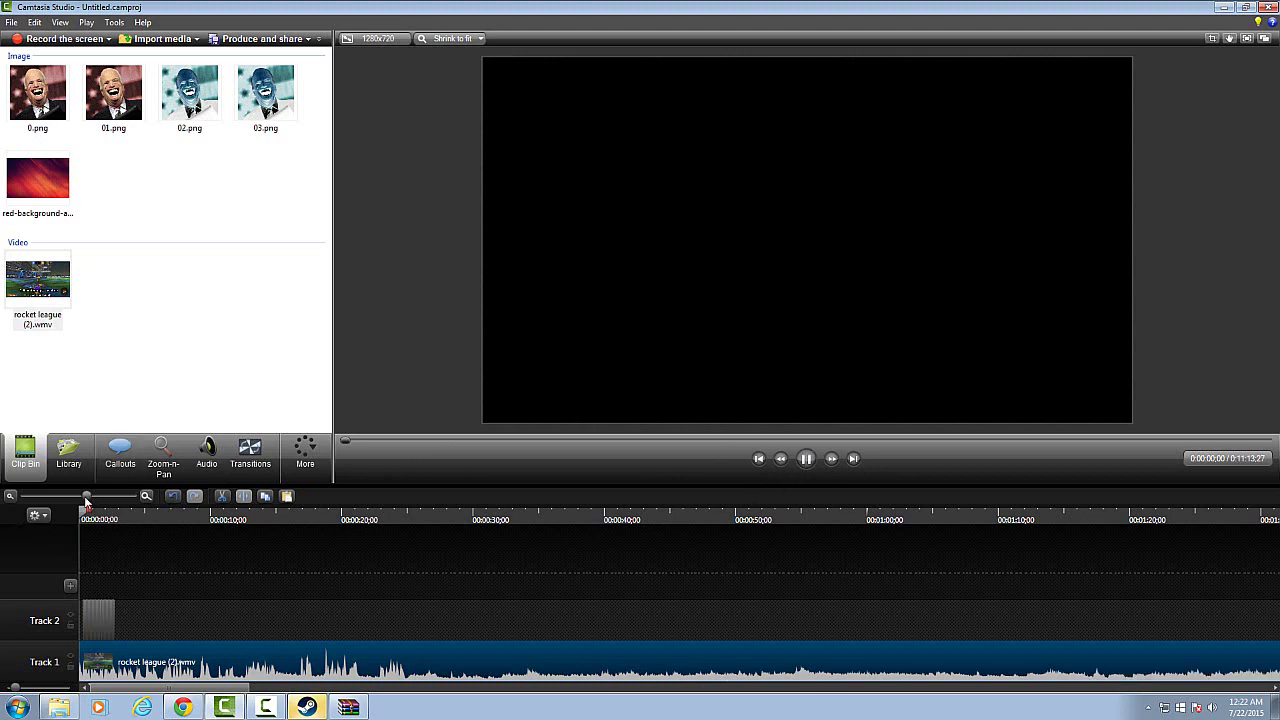
mouse_move(86, 496)
mouse_down()
mouse_move(58, 499)
mouse_move(111, 498)
mouse_up()
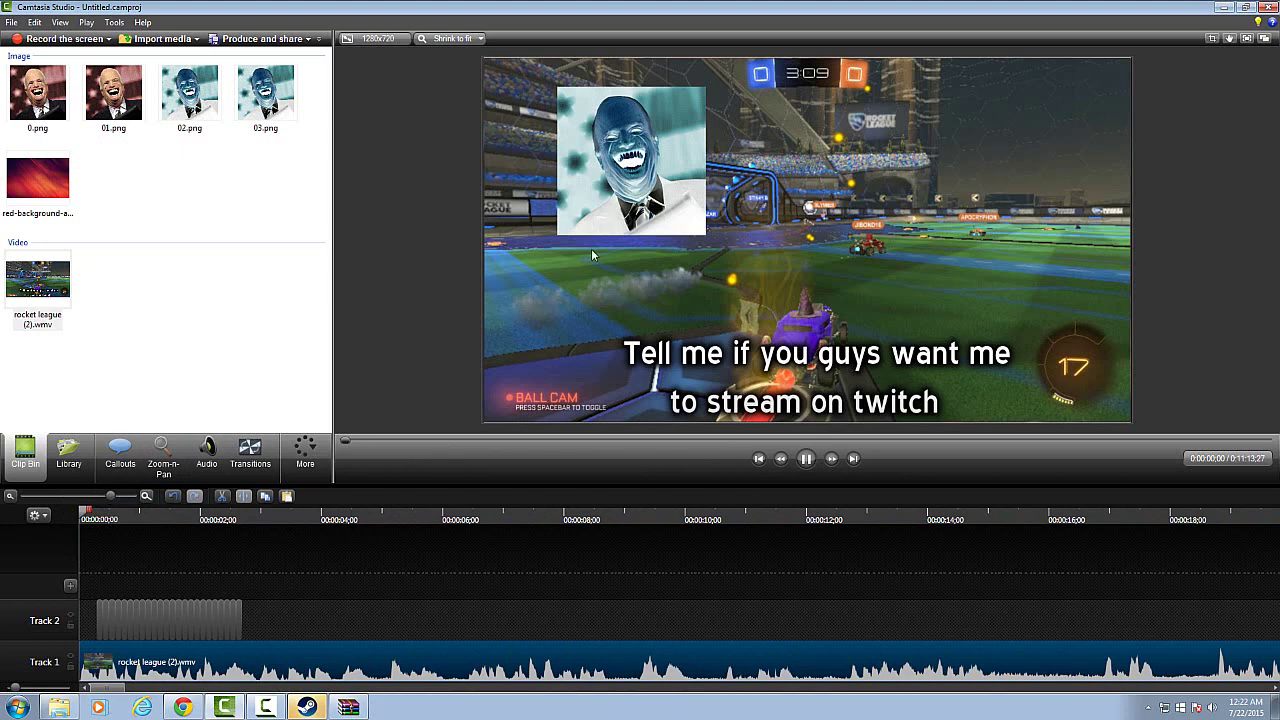
Step: Trim the Track 1 gameplay clip to end at 0:03:12 and play it from the start
drag(82, 514, 363, 553)
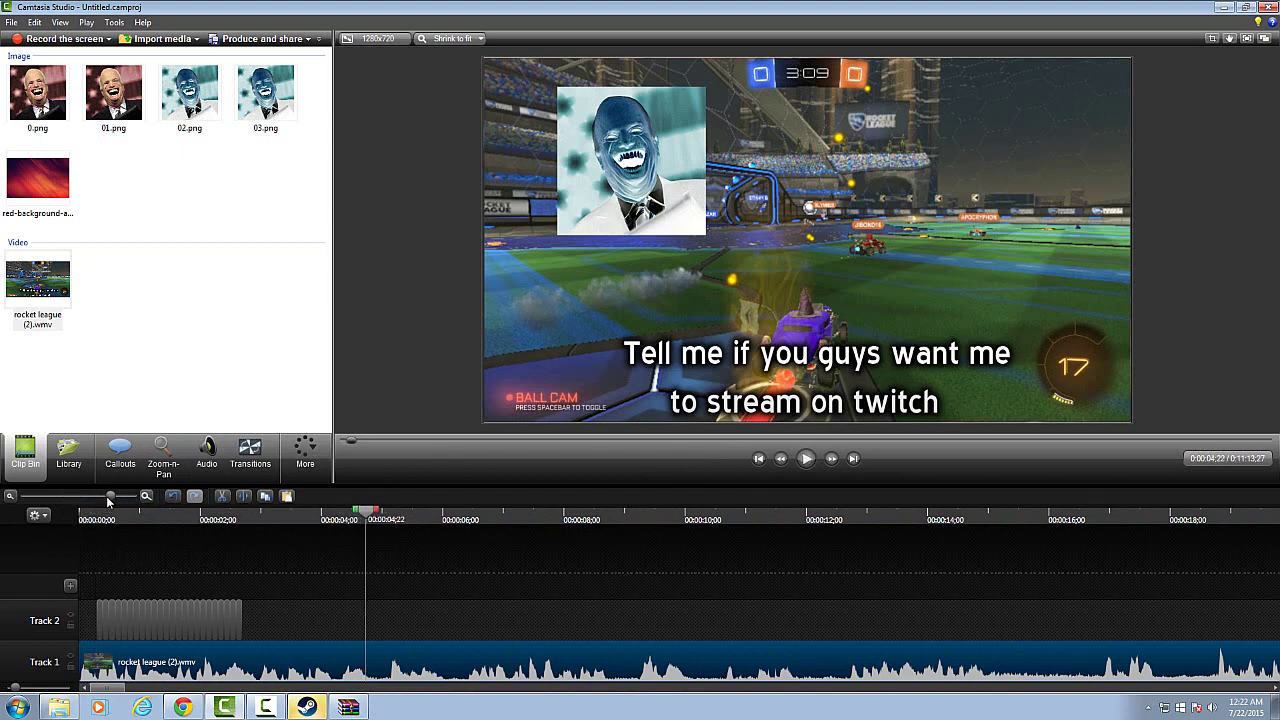
drag(110, 497, 22, 497)
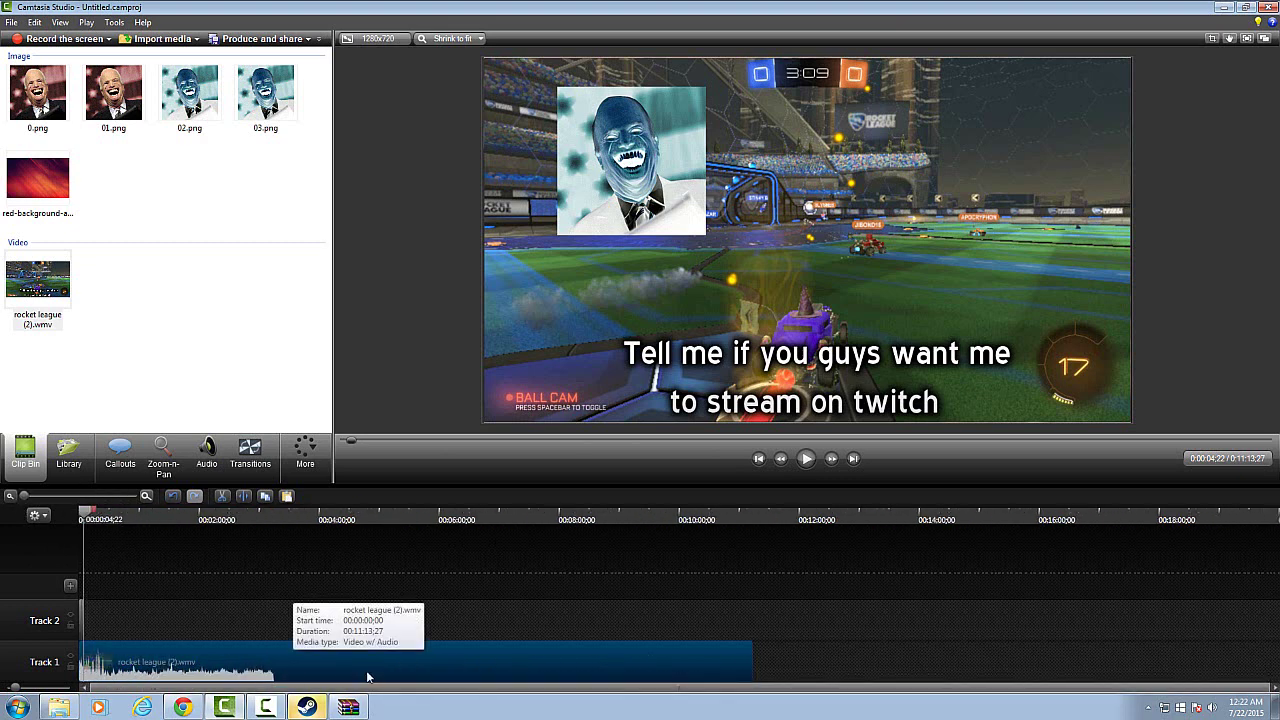
drag(751, 661, 270, 661)
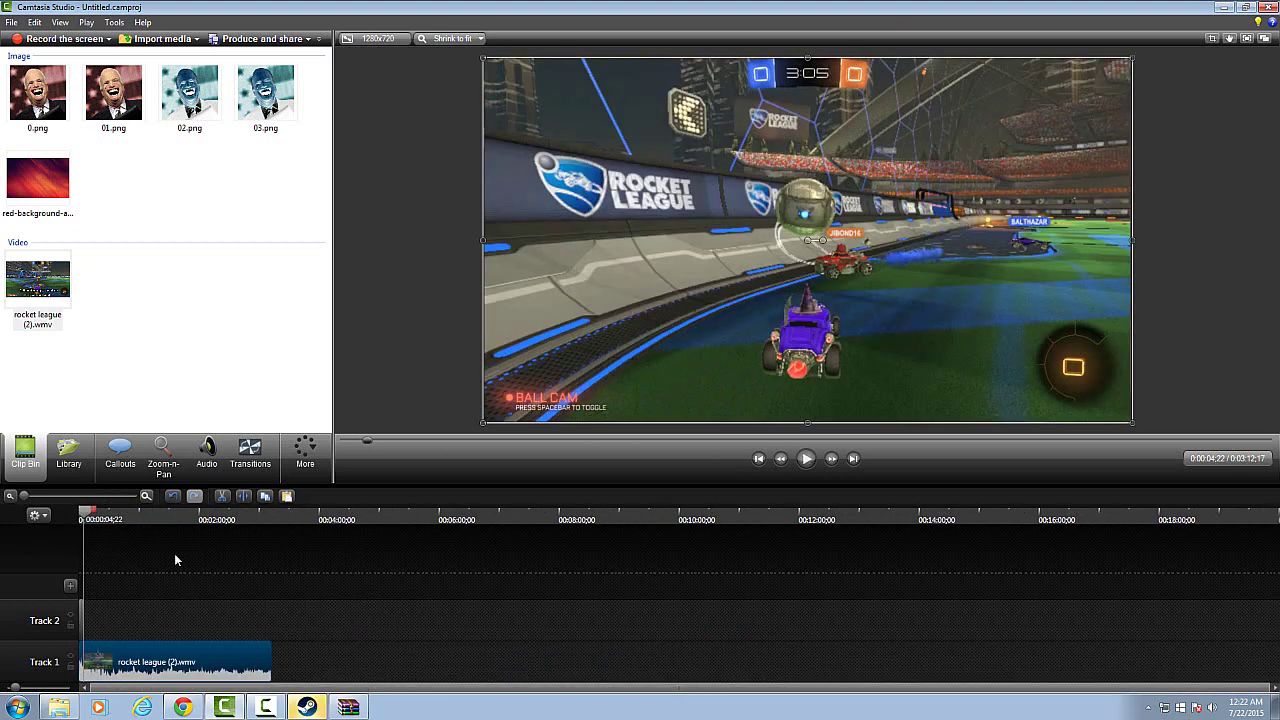
click(81, 518)
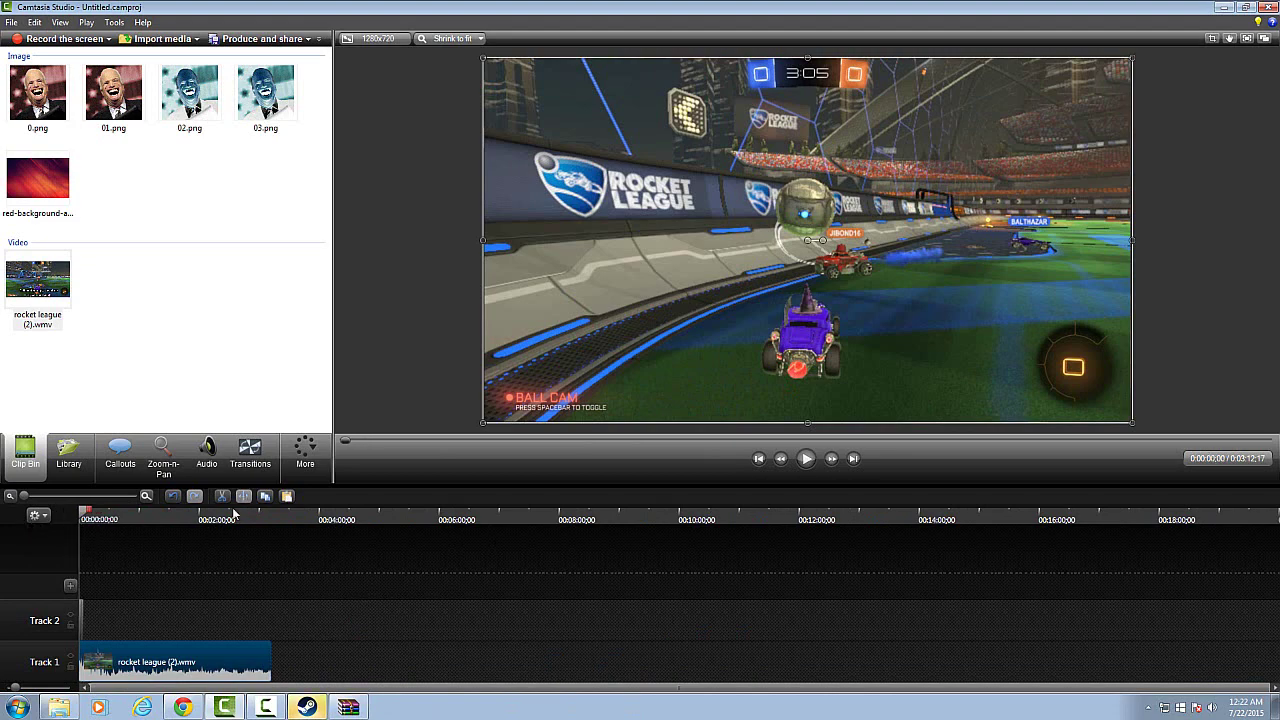
key(space)
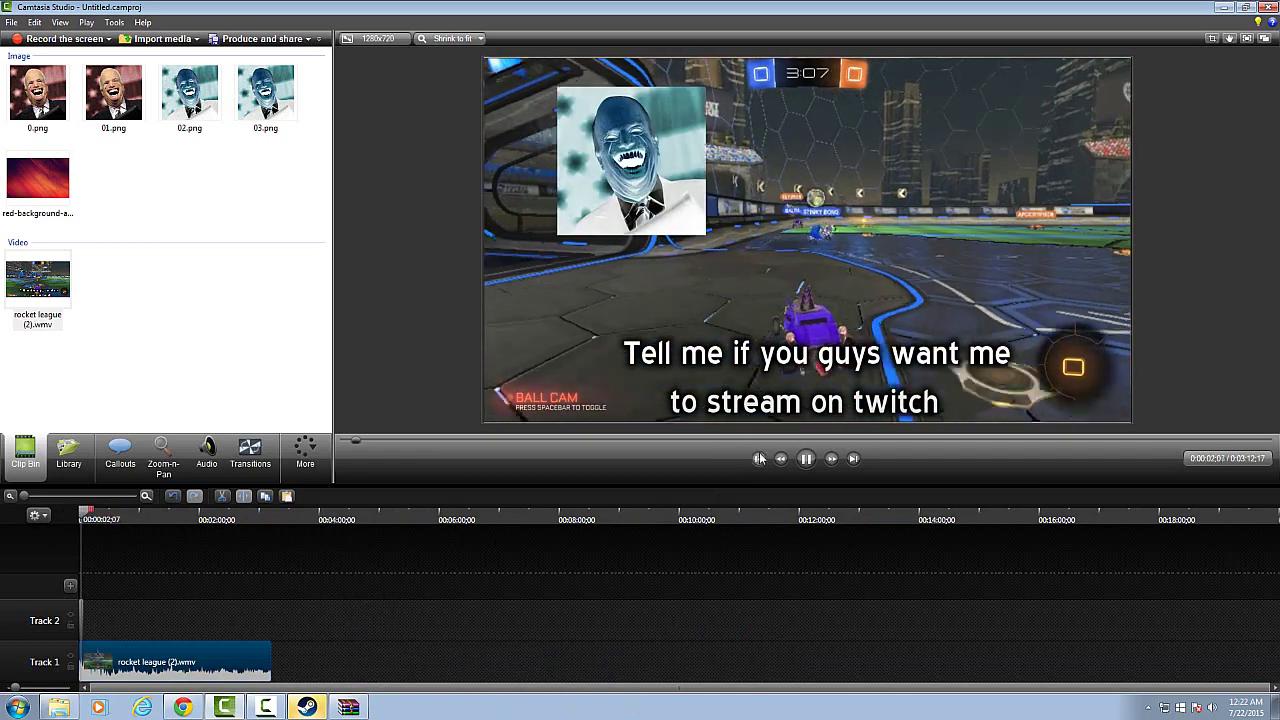
click(805, 459)
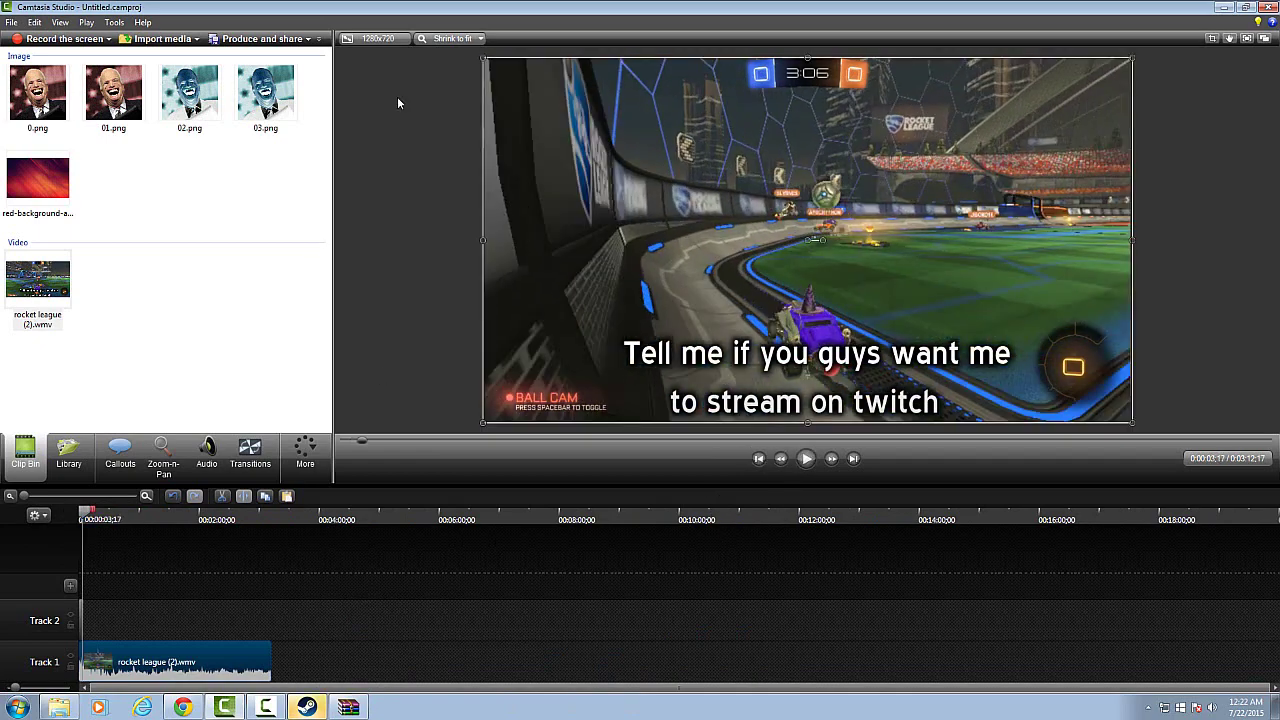